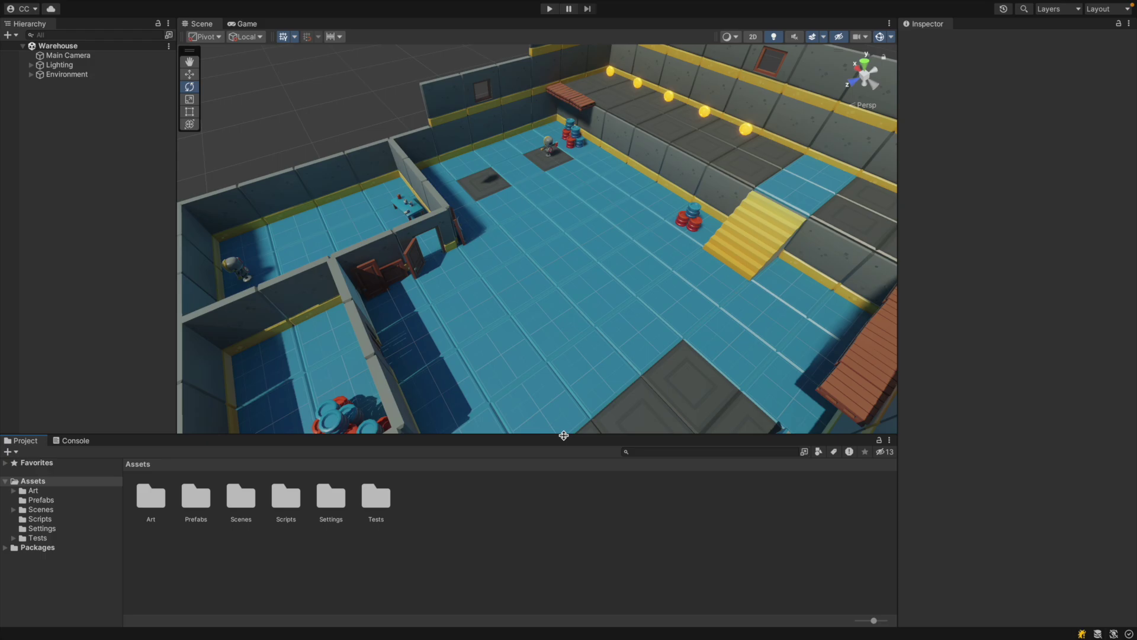
Step: Expand the Packages folder in the Project window and give the file browser more room
click(6, 549)
drag(117, 436, 115, 356)
click(13, 486)
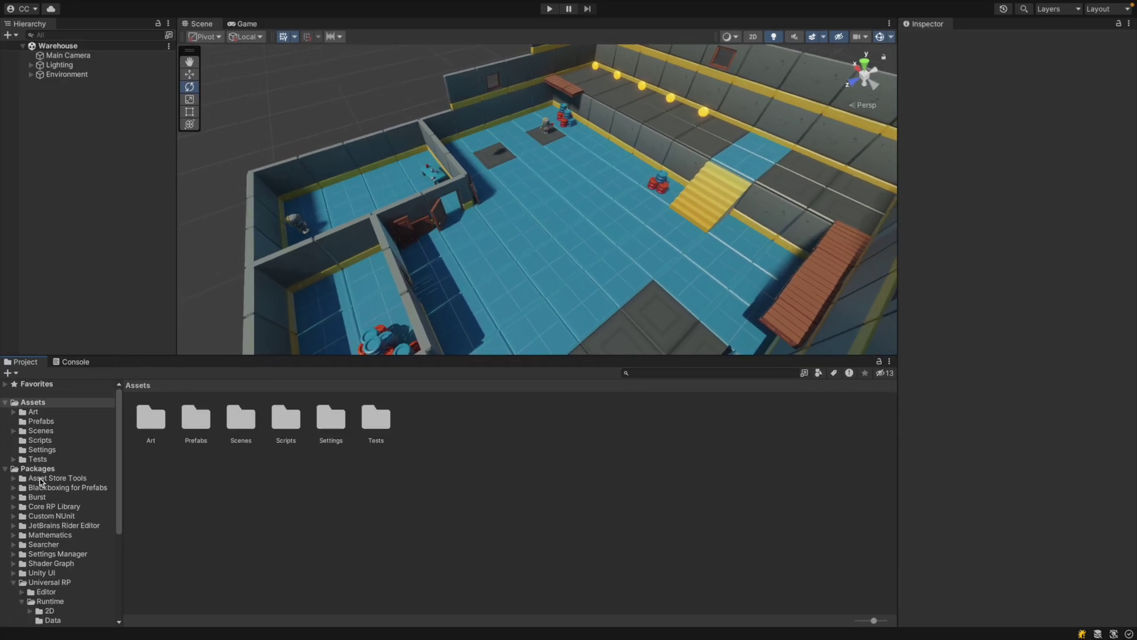
Step: Review the Blackboxing for Prefabs 1.0.0 details in the Package Manager, then close it
mouse_move(349, 4)
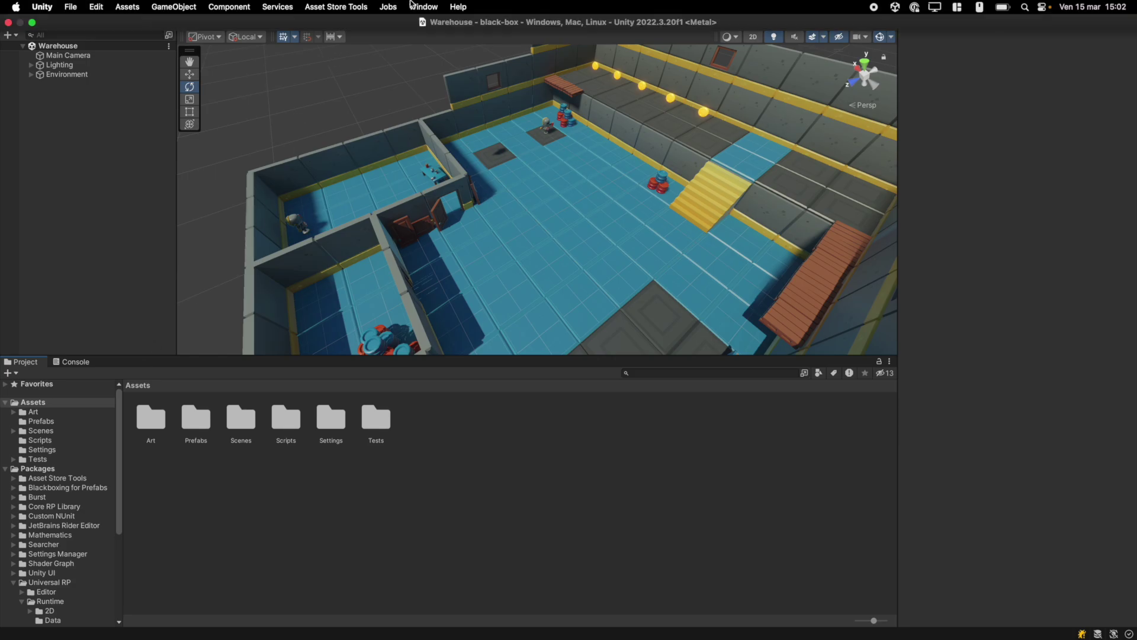
click(435, 7)
click(457, 142)
click(348, 237)
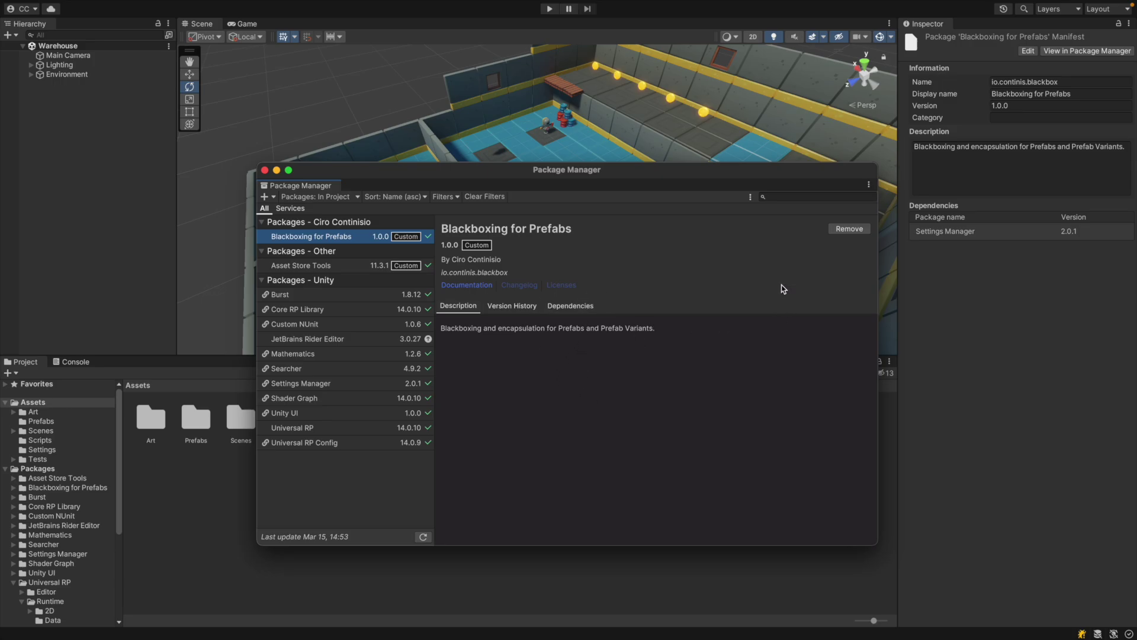
click(264, 170)
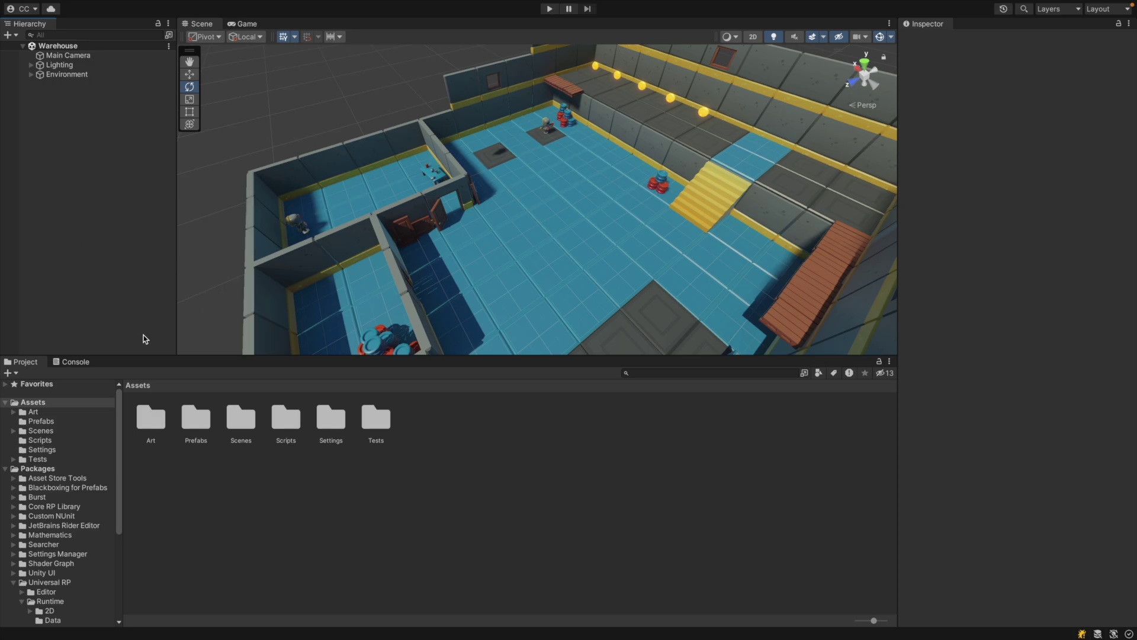
drag(149, 356, 152, 421)
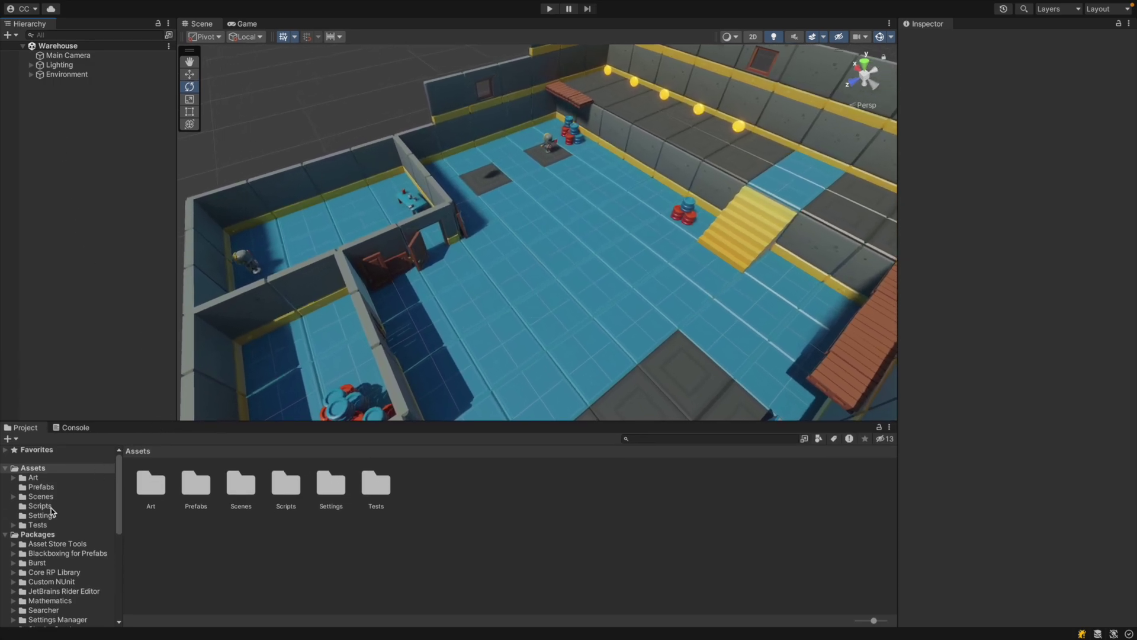
Step: Drag the Dummy prefab from Assets/Prefabs onto the warehouse's grey platform
click(7, 533)
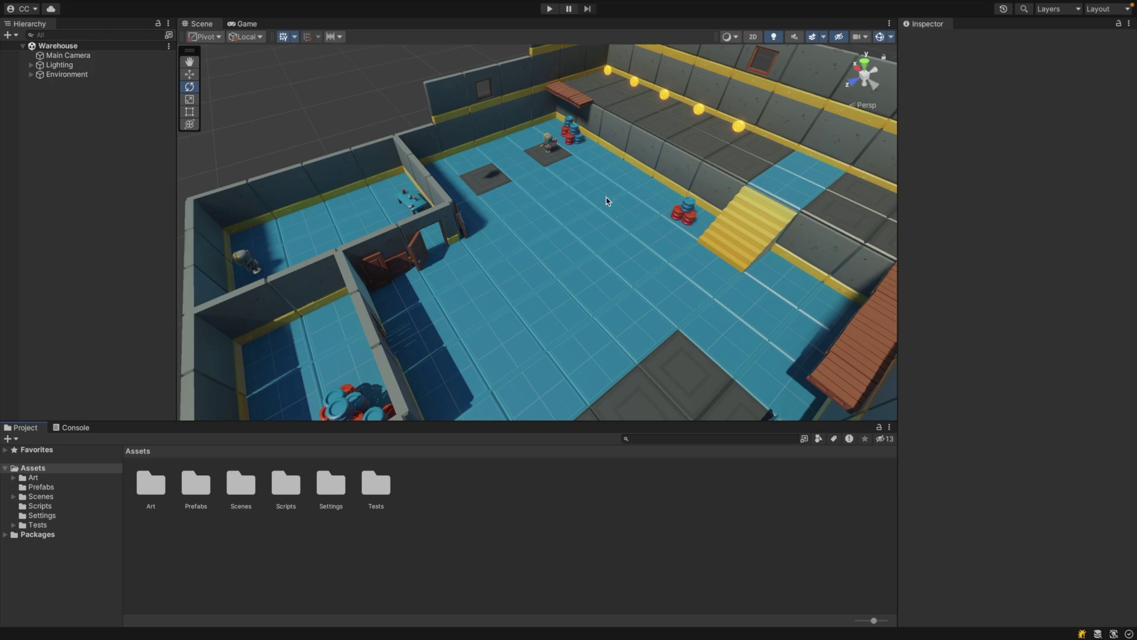
alt+drag(632, 206, 555, 144)
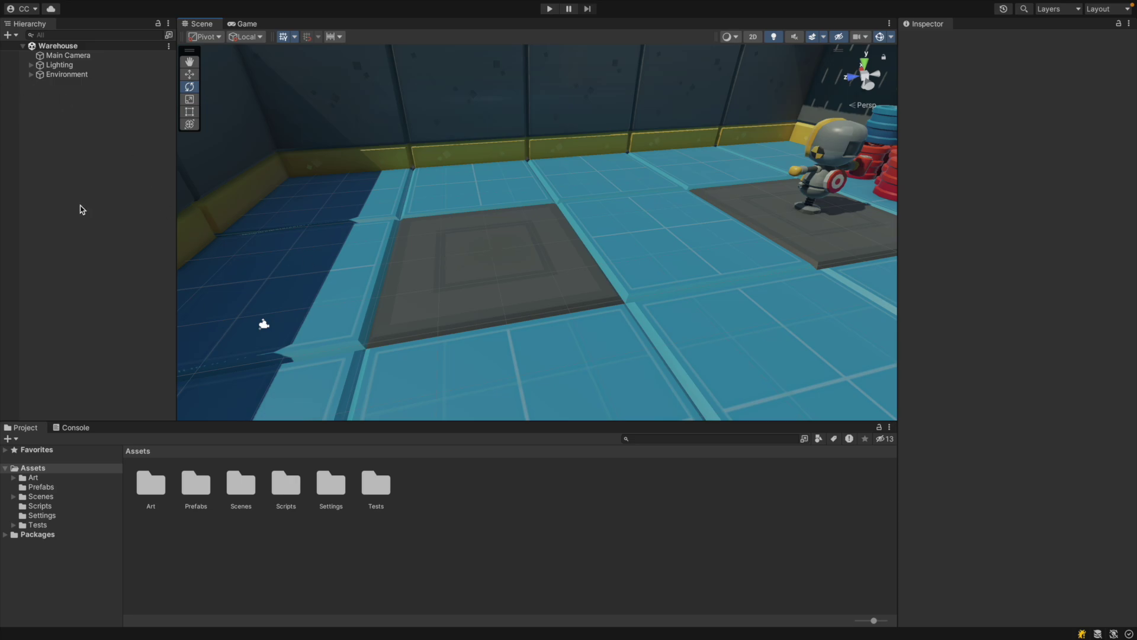
double_click(196, 484)
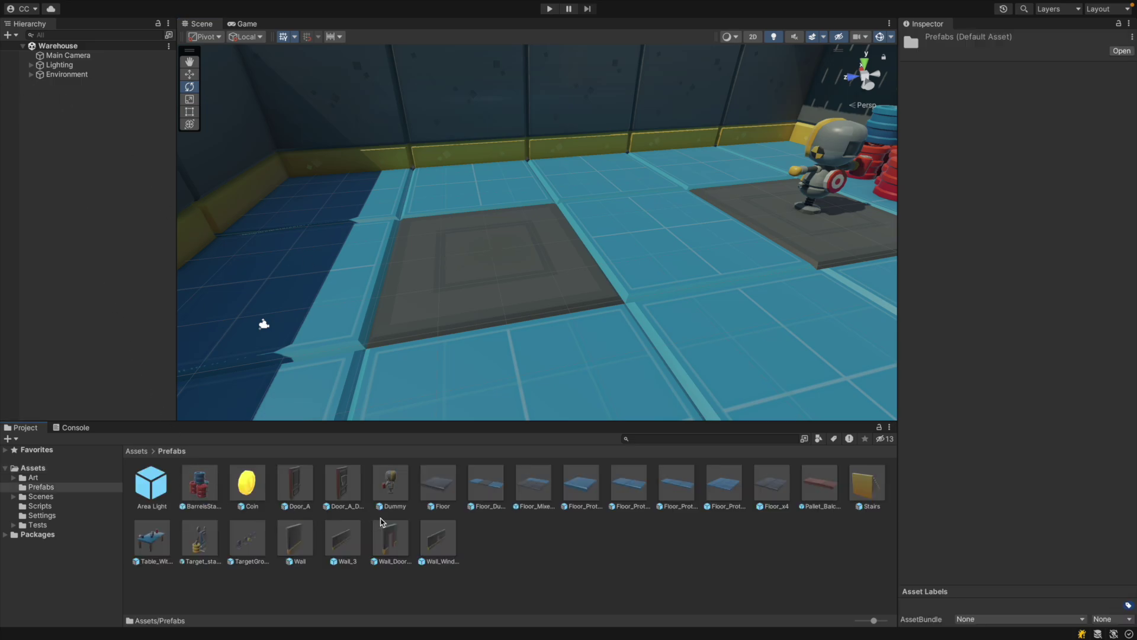
drag(397, 499, 84, 249)
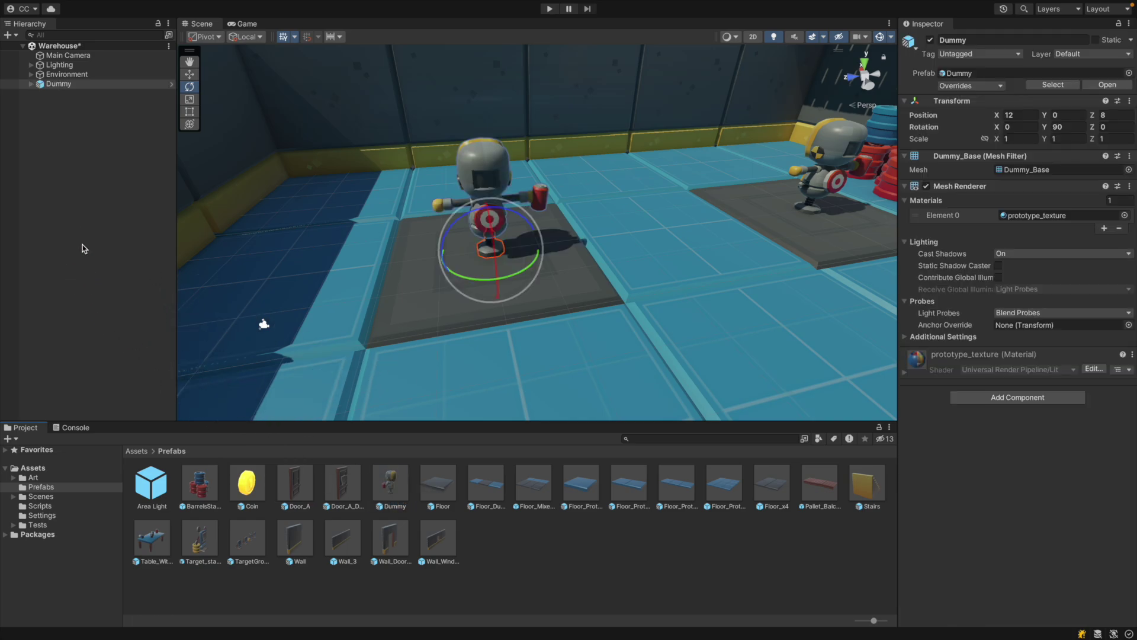
Step: Browse the Dummy's children, such as Dummy_Body and the left arm's Attach point, and fly closer
alt+click(31, 84)
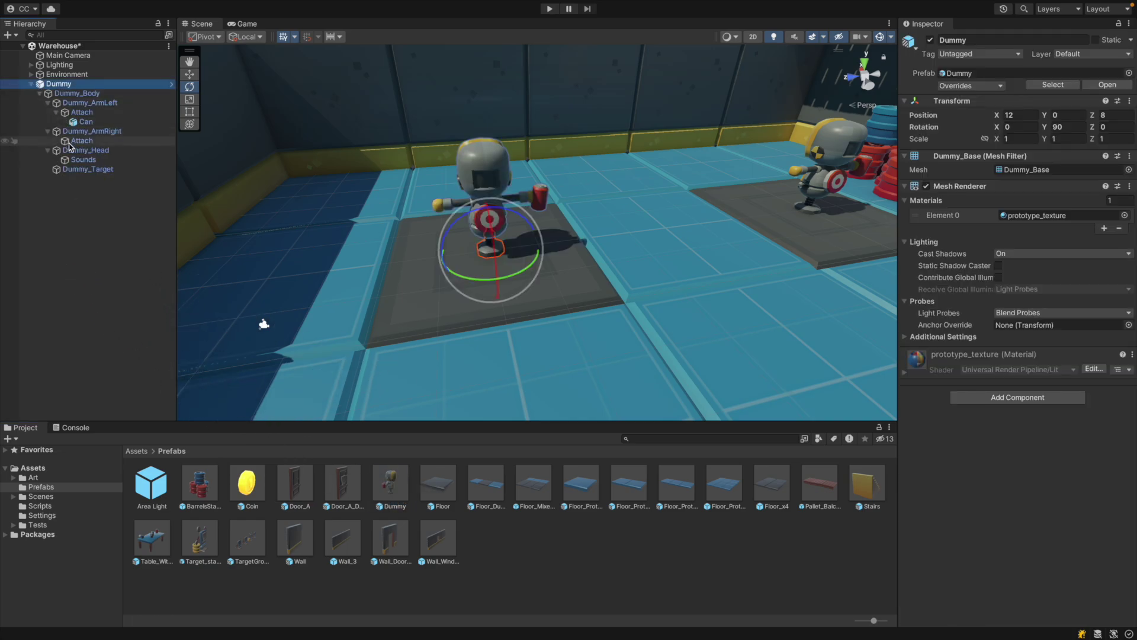
click(96, 233)
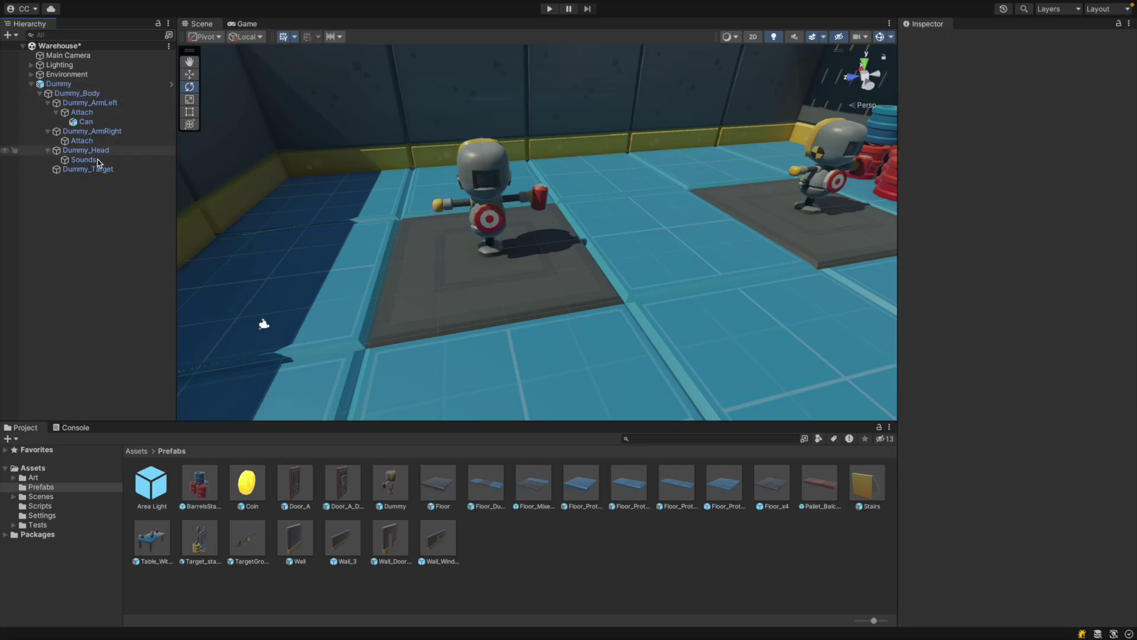
click(77, 93)
click(84, 114)
click(95, 184)
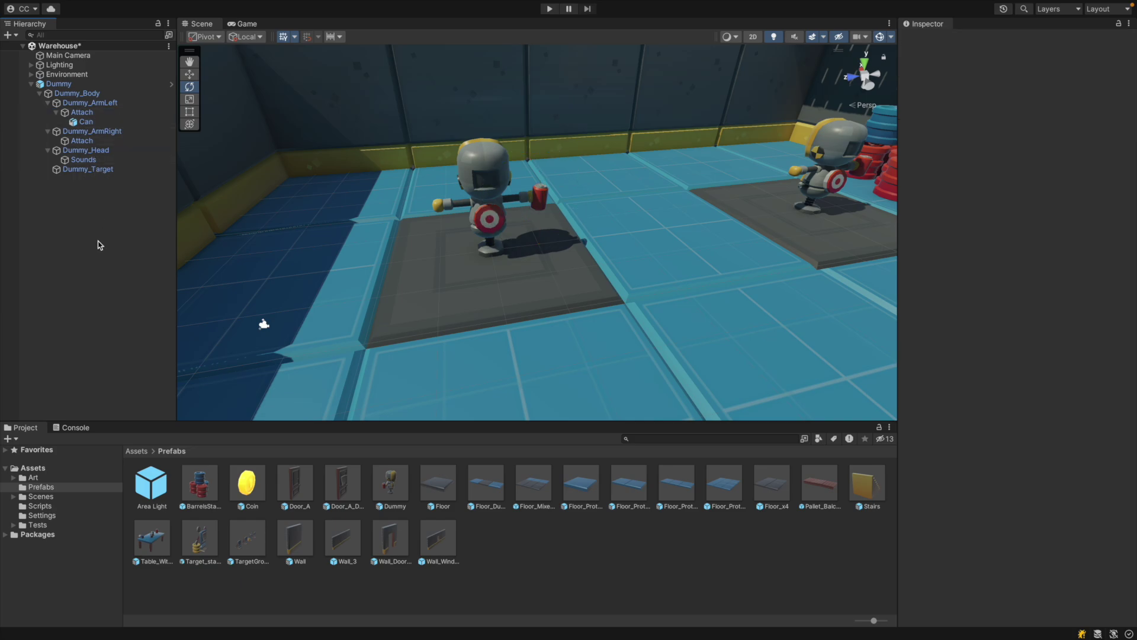
right_drag(422, 205, 450, 171)
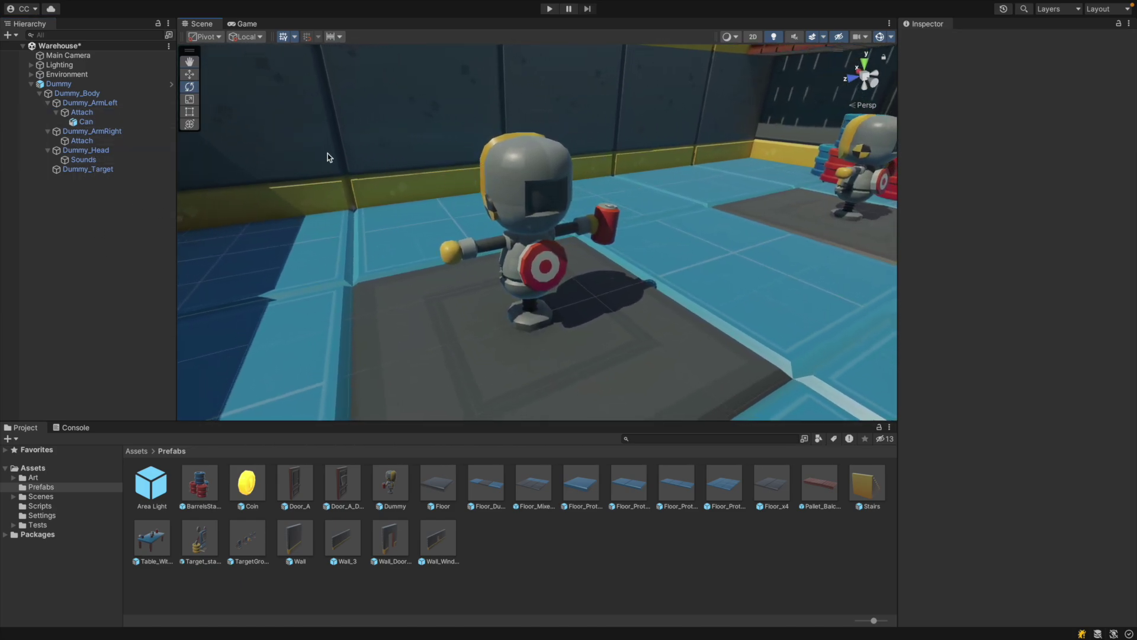
click(118, 85)
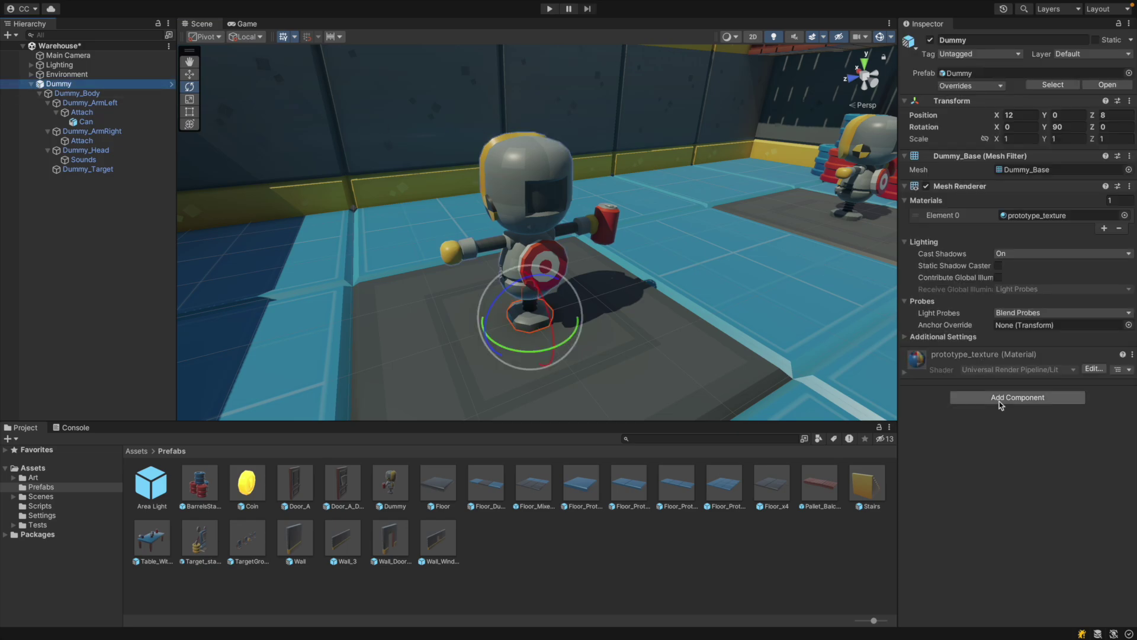
Step: Add an Oscillator component (Amplitude 6, Speed 2) to the Dummy instance
click(1000, 398)
text(bl)
key(BackSpace)
key(BackSpace)
text(osci)
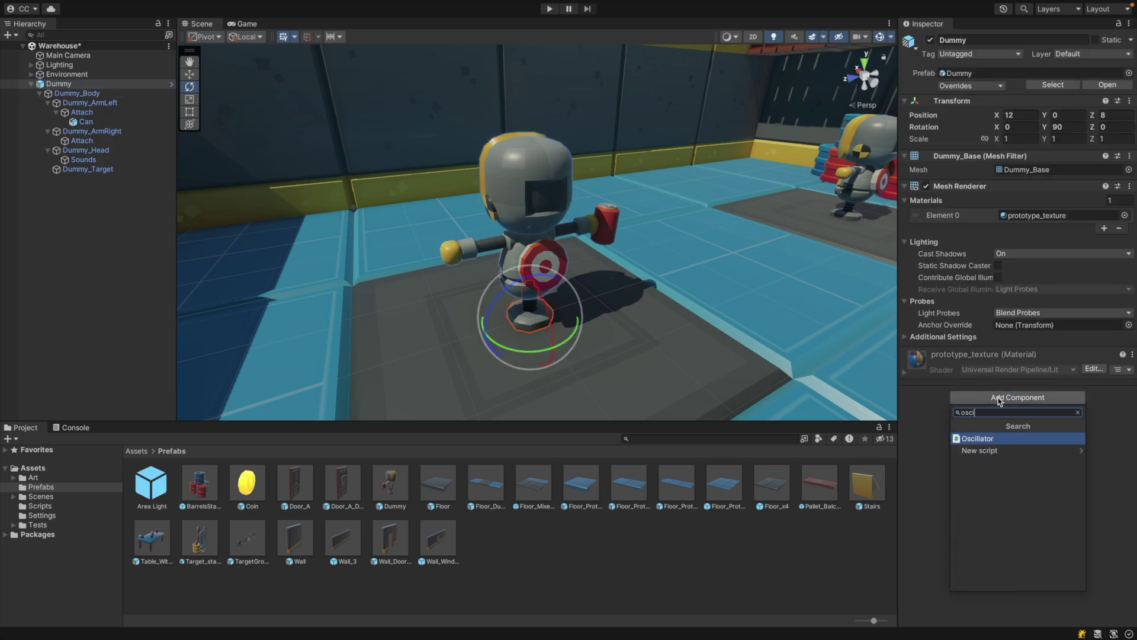
key(Return)
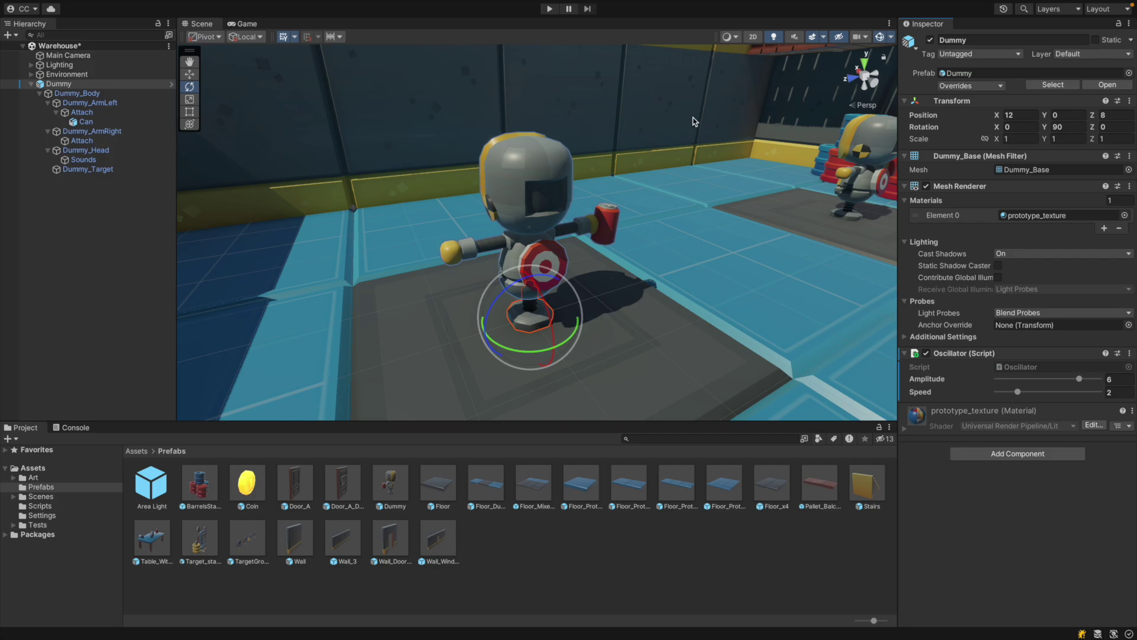
Step: Test the oscillation in play mode, then stop and deselect the Dummy
click(550, 9)
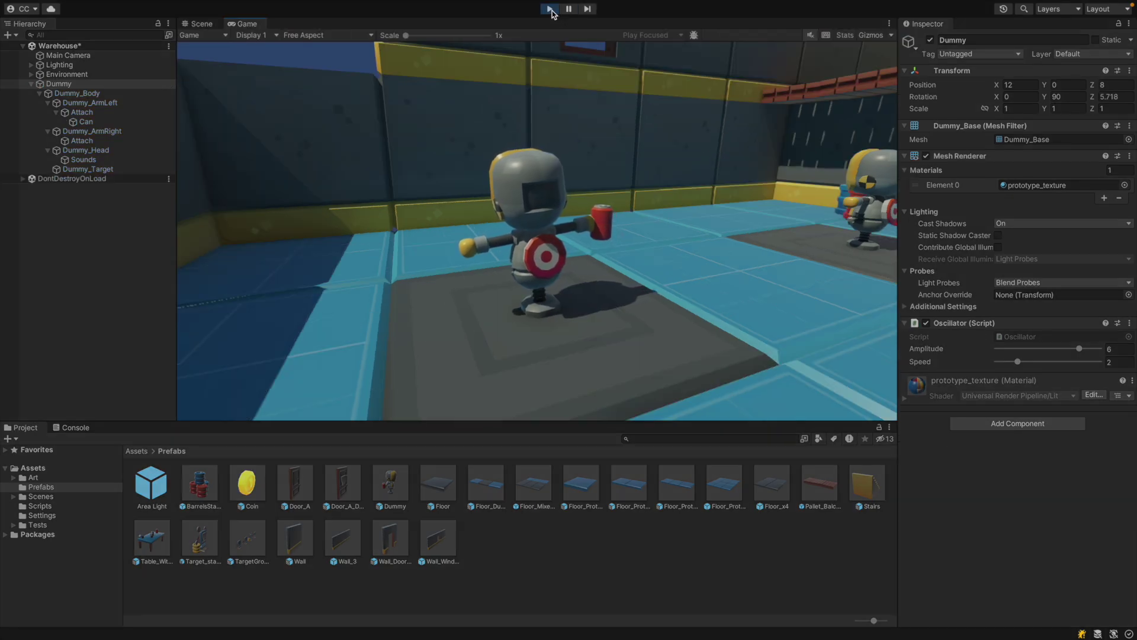
click(551, 9)
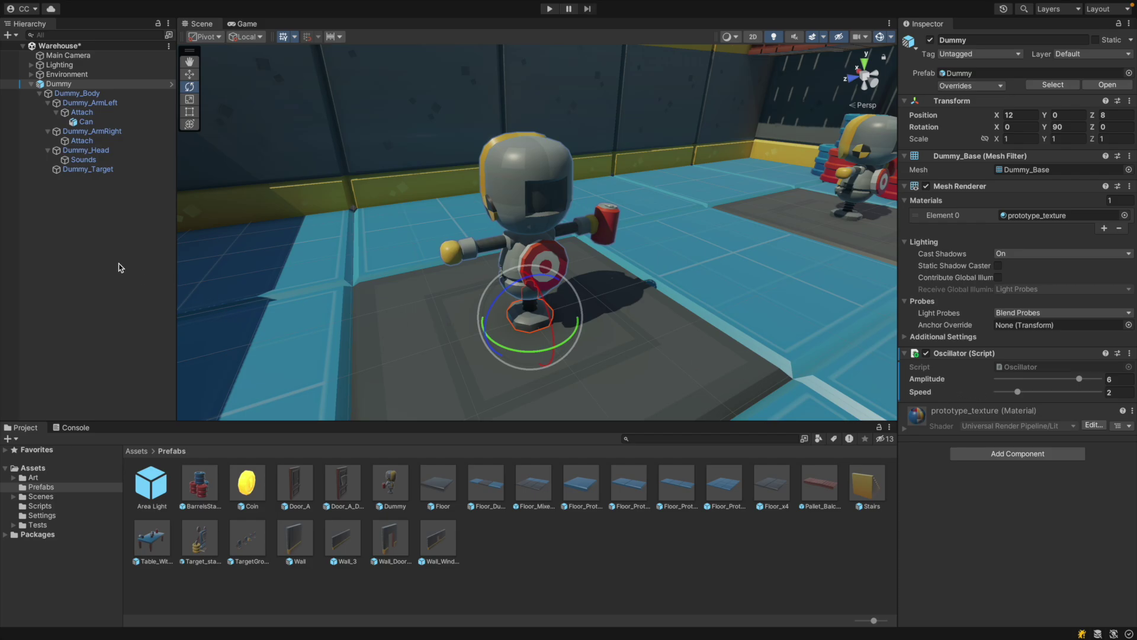
click(122, 269)
drag(389, 486, 729, 307)
key(w)
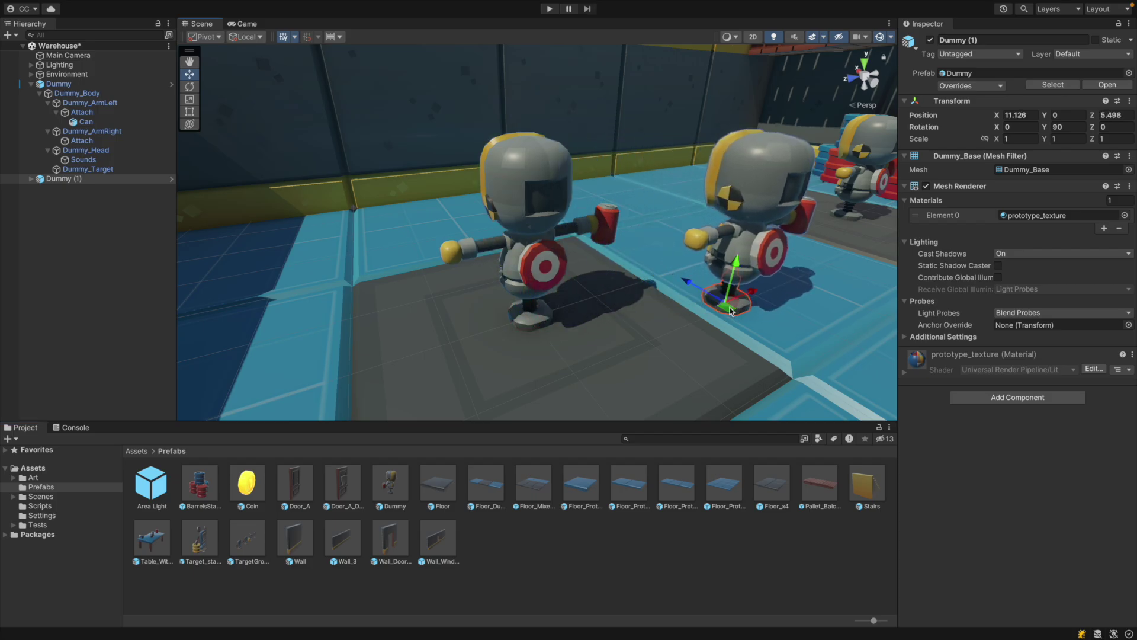
click(545, 10)
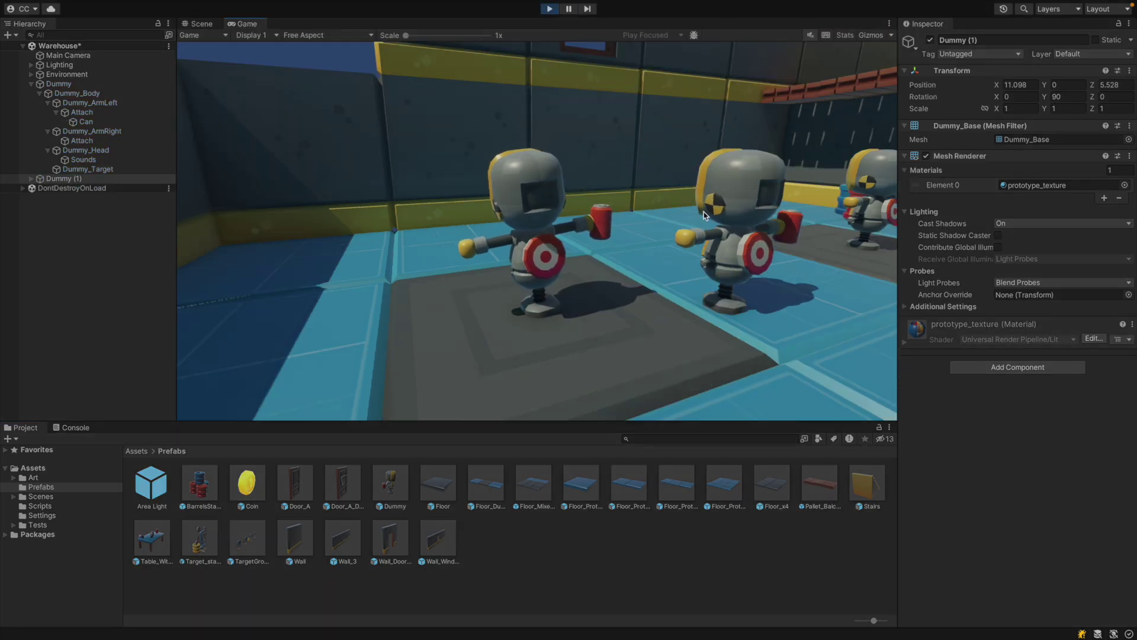
click(547, 9)
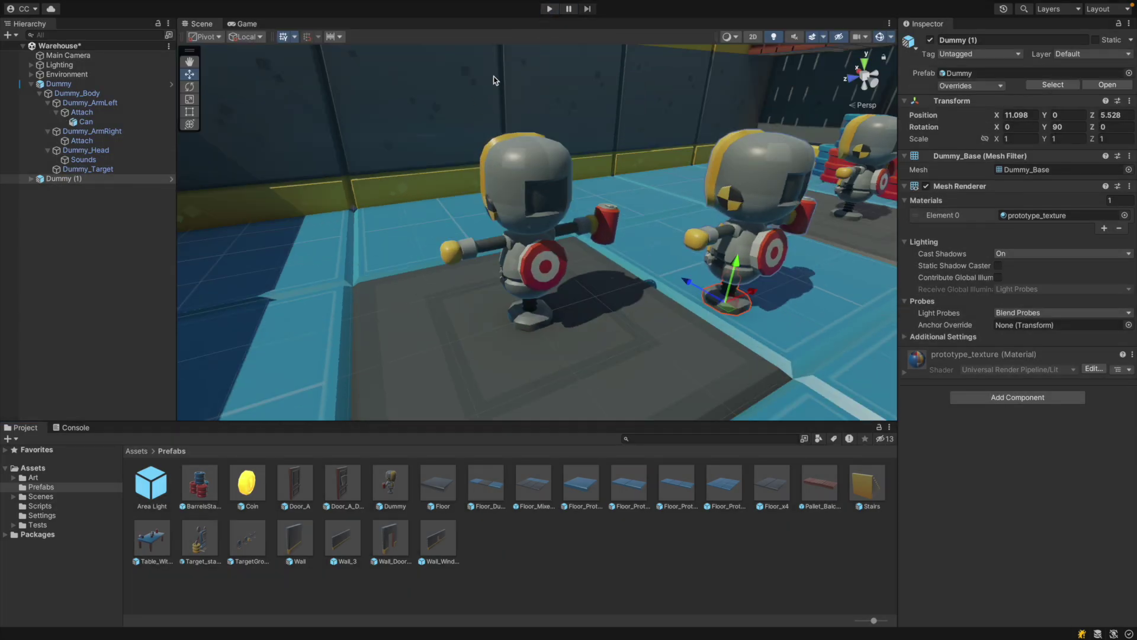
click(87, 223)
click(81, 179)
key(Delete)
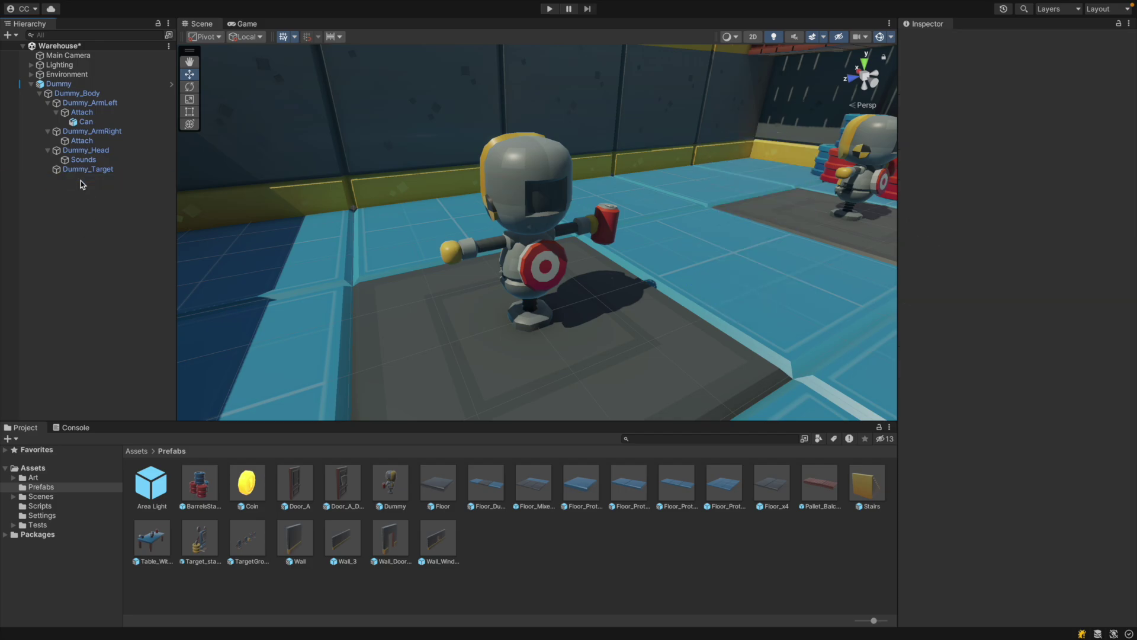
click(170, 84)
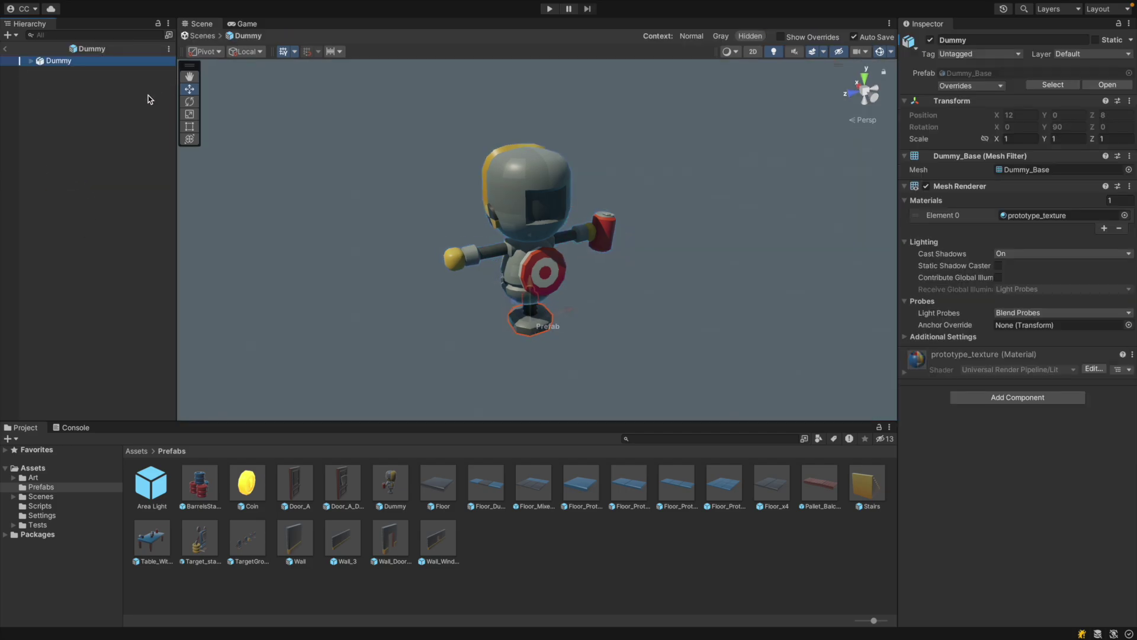
click(30, 61)
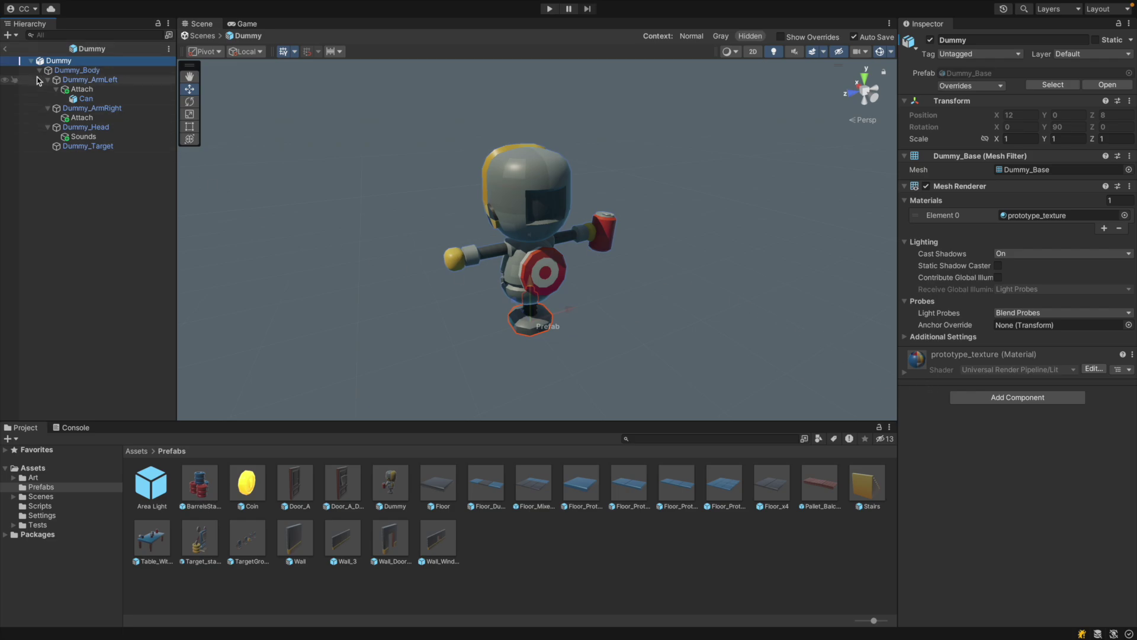
click(6, 51)
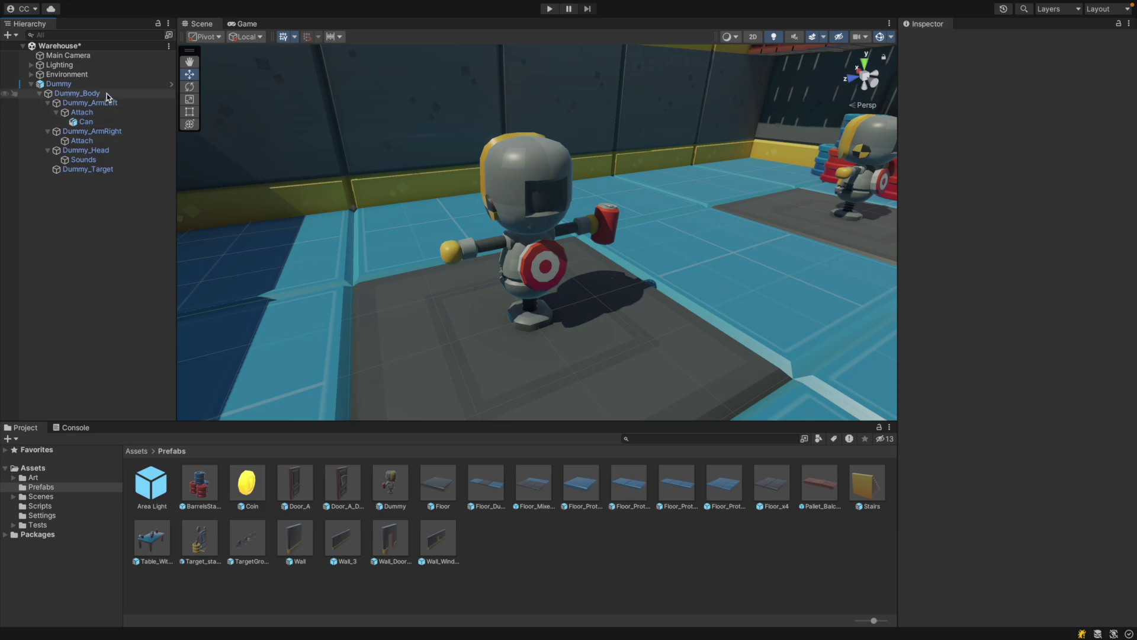
click(59, 84)
Step: Remove the Oscillator component from the Dummy instance
right_click(984, 357)
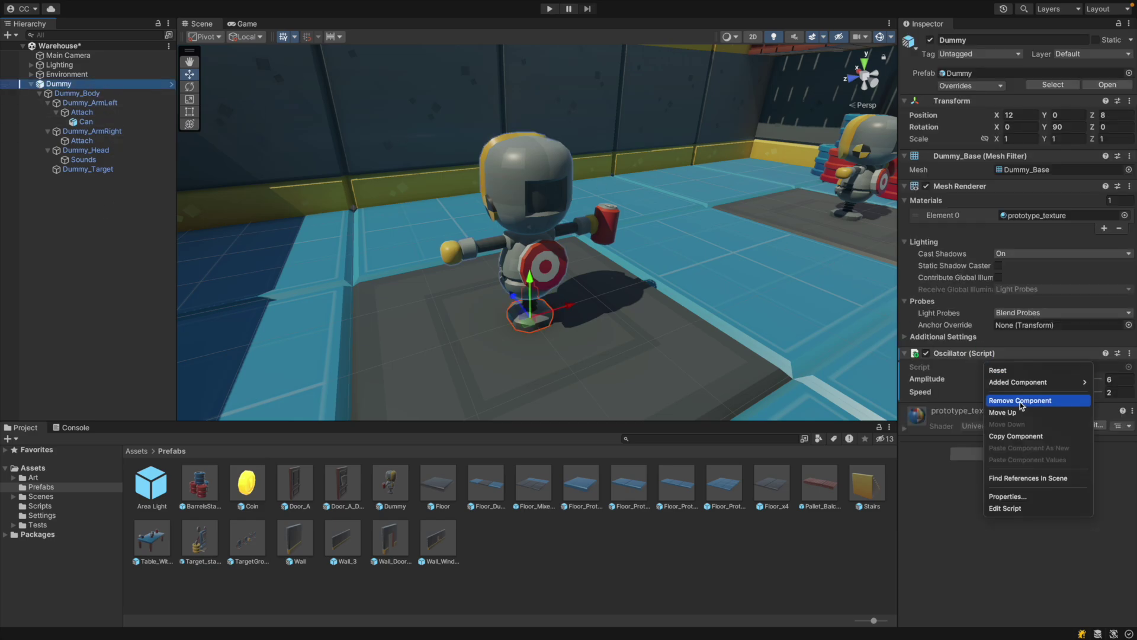
click(1021, 402)
click(115, 182)
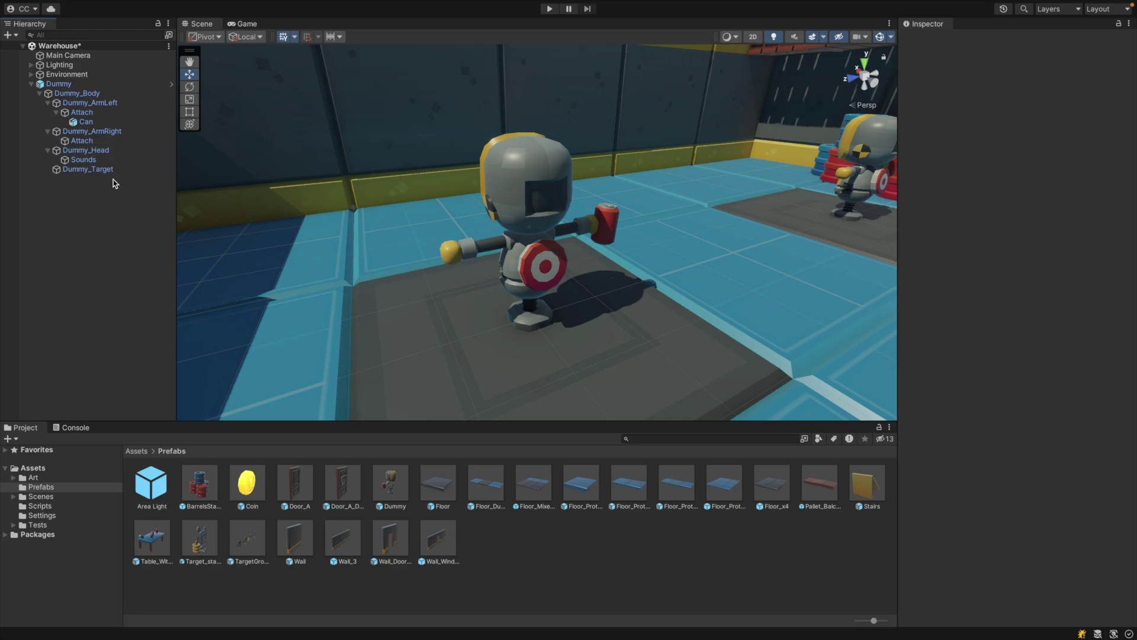
Step: Add a locked Black Box component to the Dummy prefab and return to the Warehouse scene
click(170, 86)
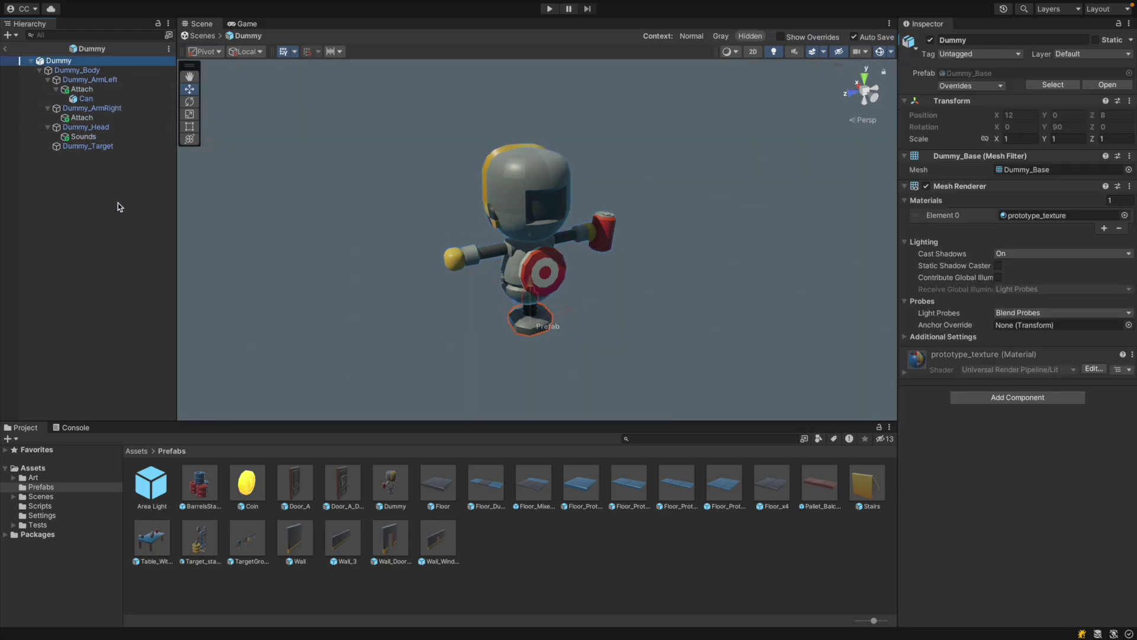
click(1012, 398)
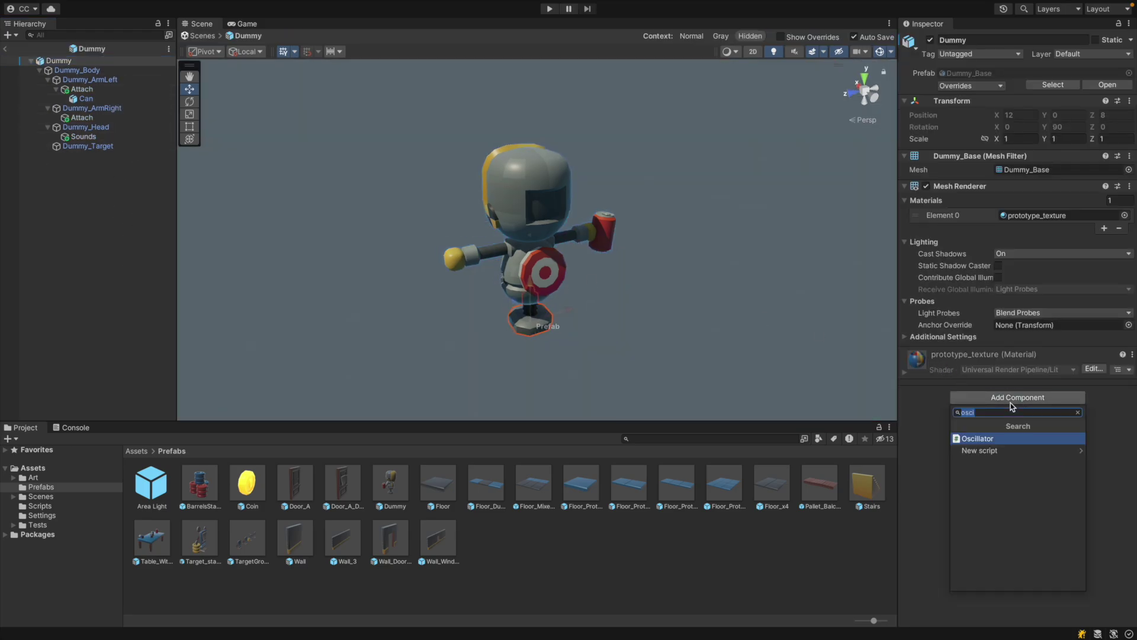
text(black)
key(Return)
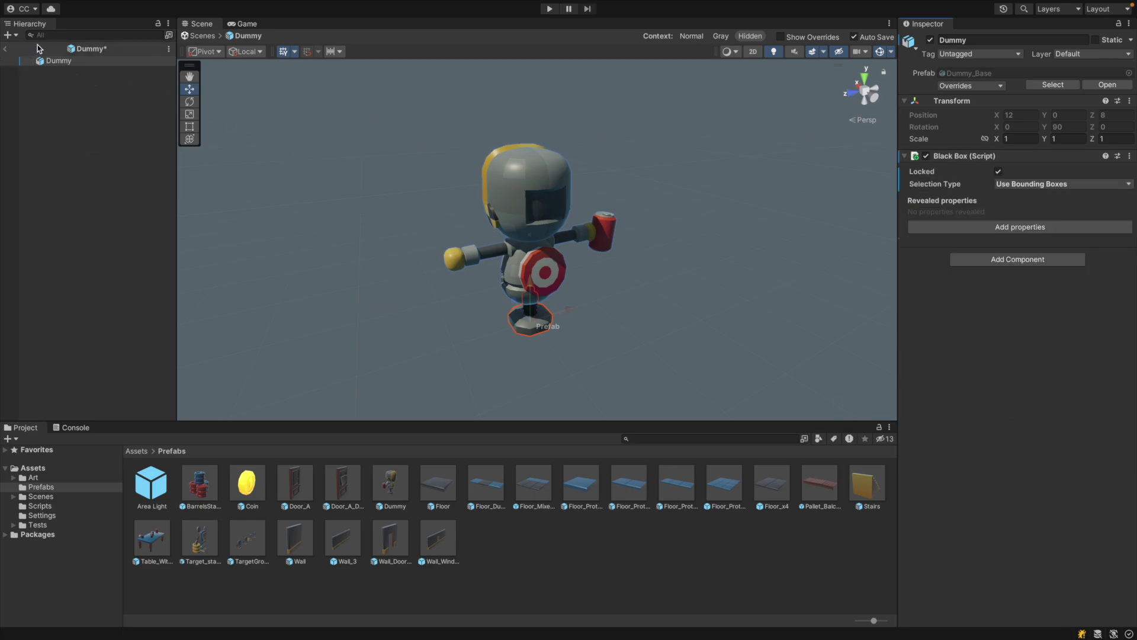
click(7, 49)
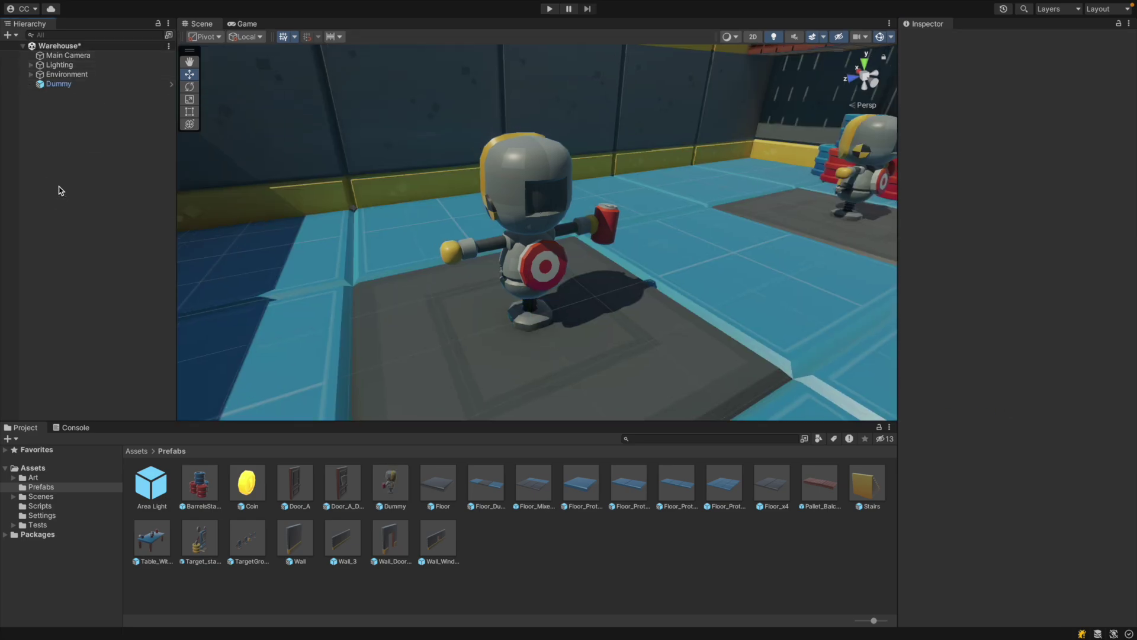
Step: Place a second Dummy instance and move it to the left of the original
click(72, 86)
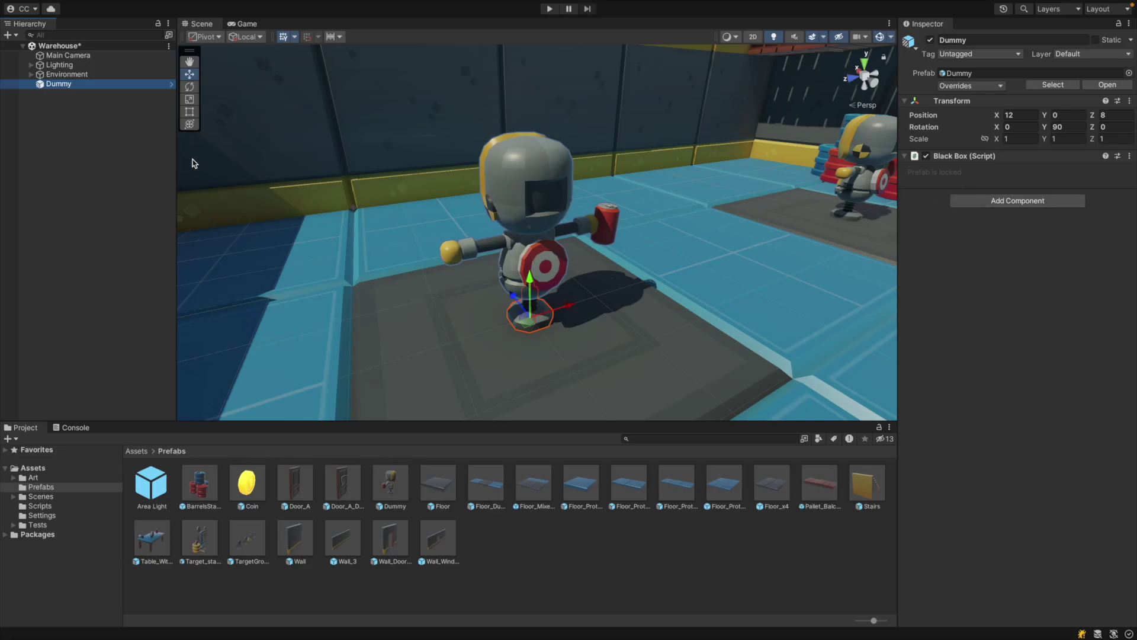
drag(391, 481, 110, 207)
drag(527, 321, 345, 283)
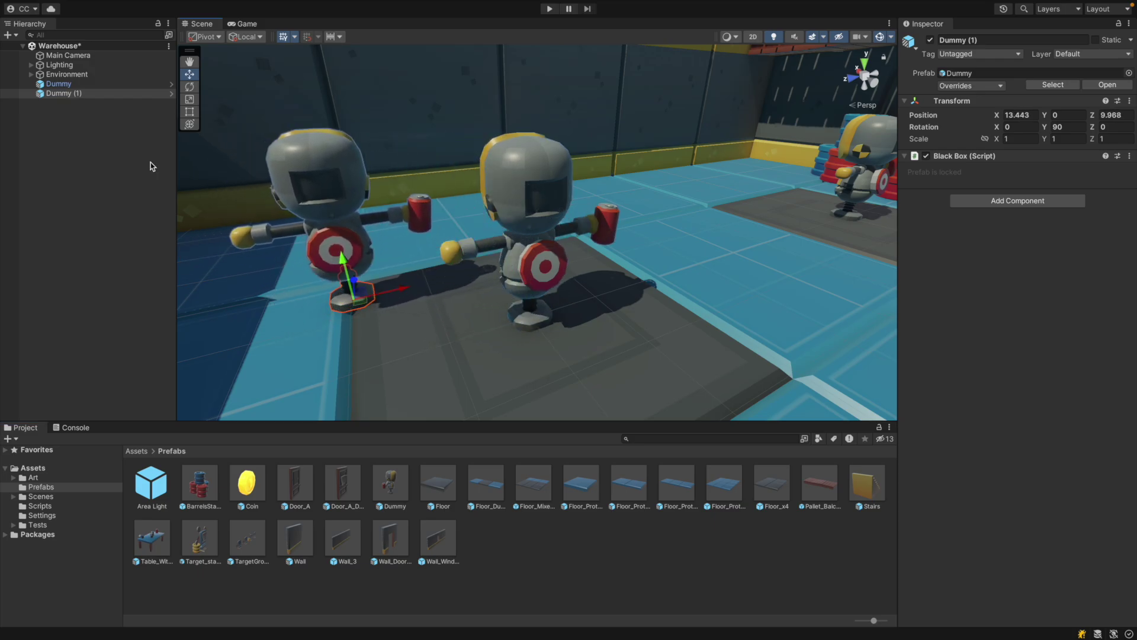
Step: Delete Dummy (1), reselect the original Dummy, and save the Warehouse scene
click(62, 138)
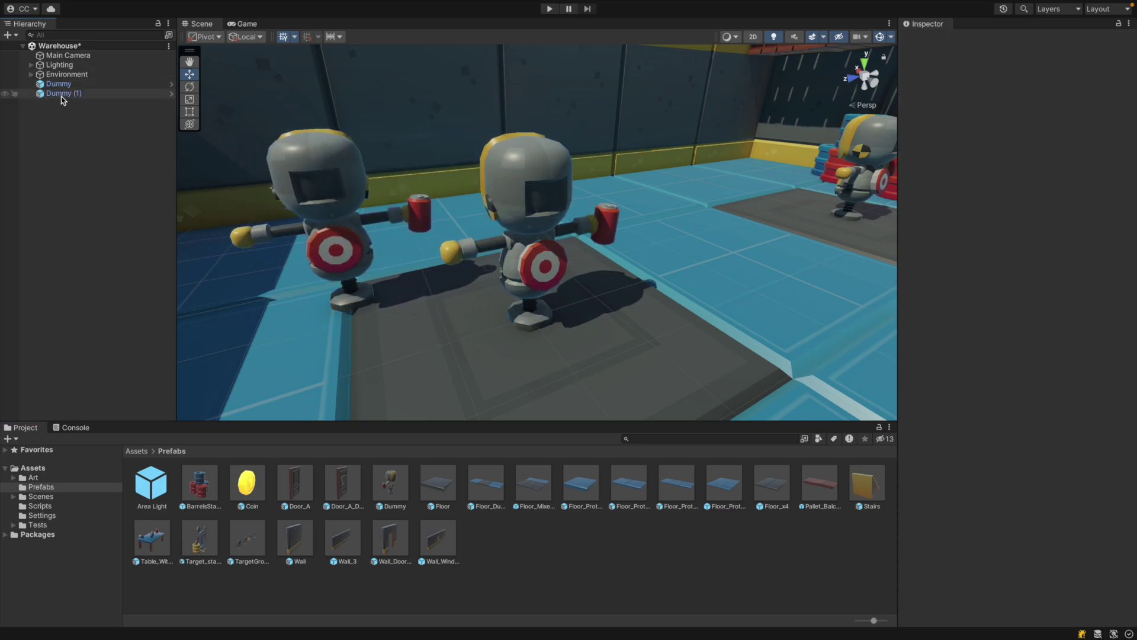
click(64, 96)
key(Delete)
click(65, 84)
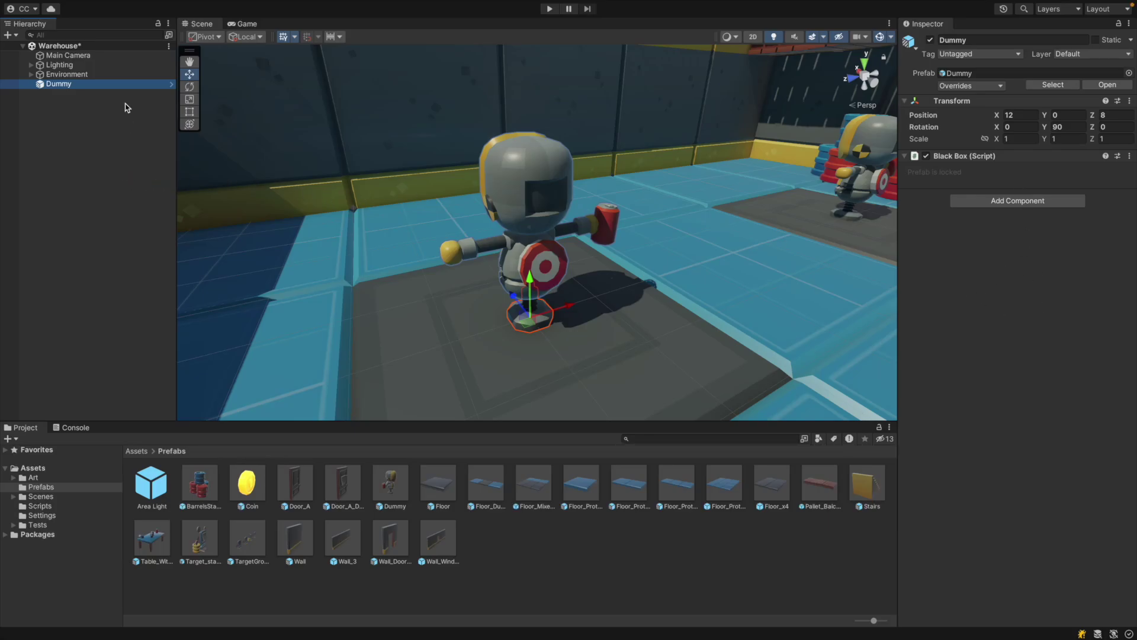
key(ctrl+s)
click(171, 85)
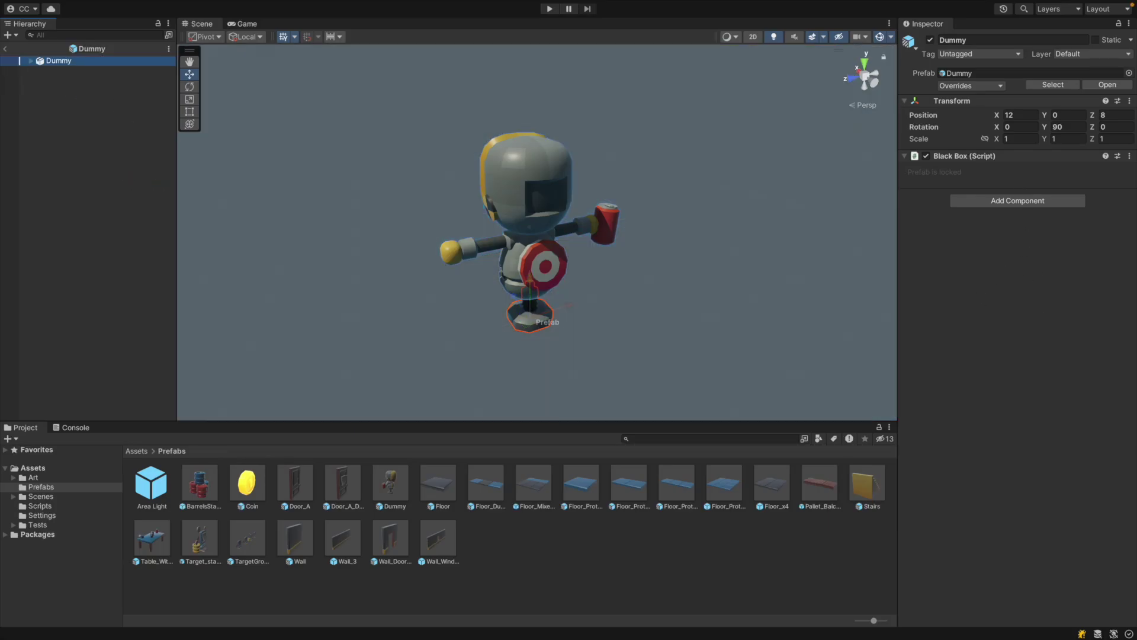
Step: Move the Dummy prefab's Black Box component to sit directly below Transform
click(31, 61)
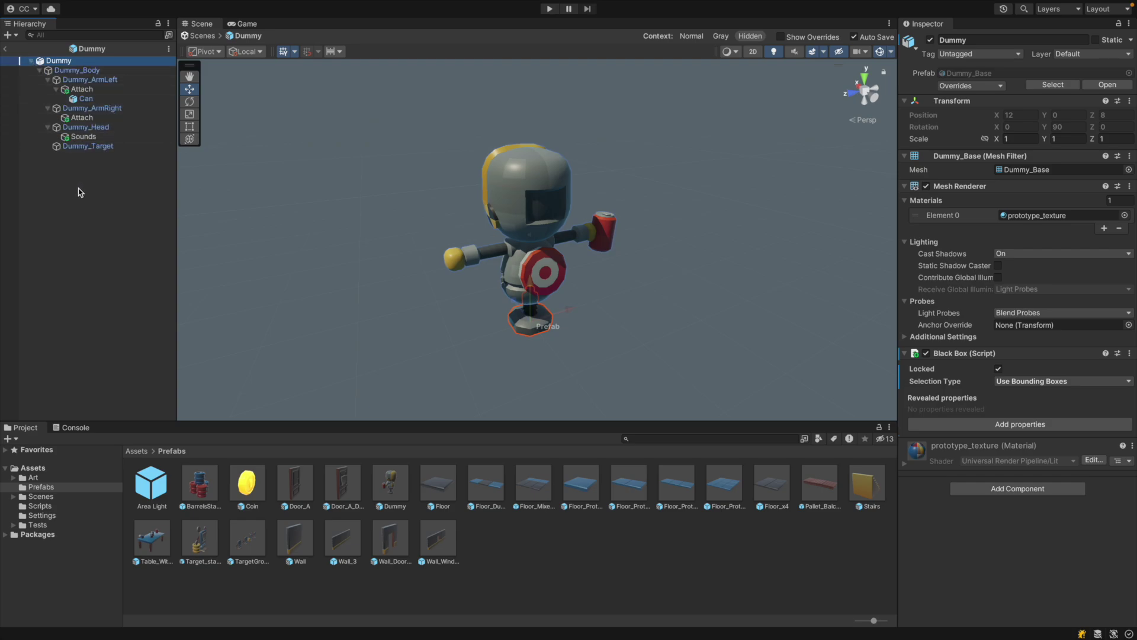
click(1002, 356)
drag(988, 140, 987, 152)
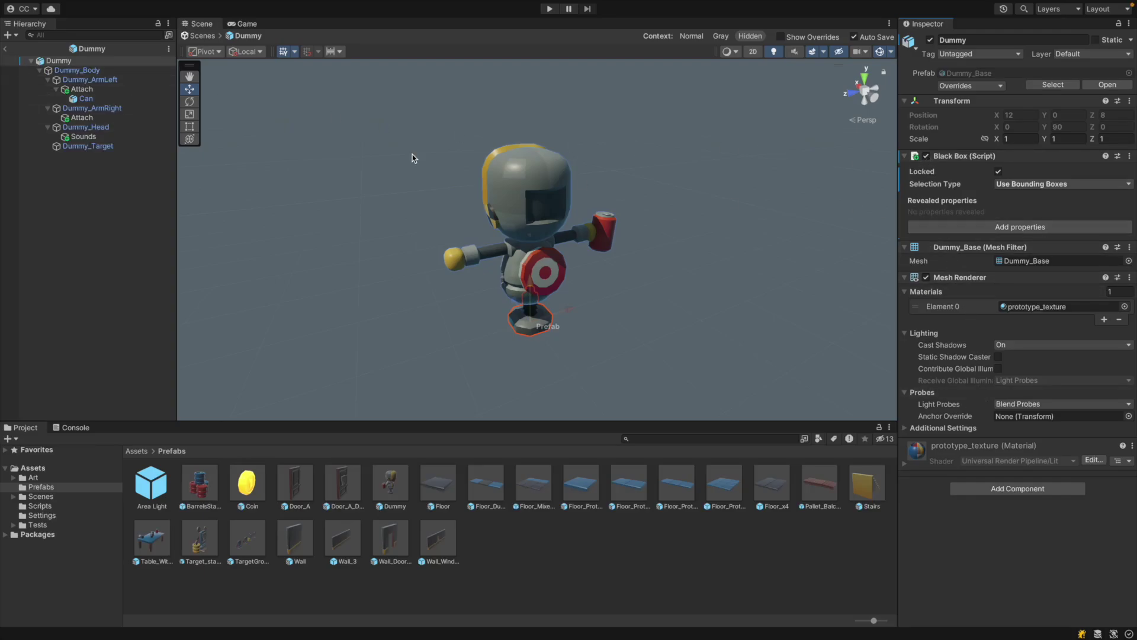
click(4, 49)
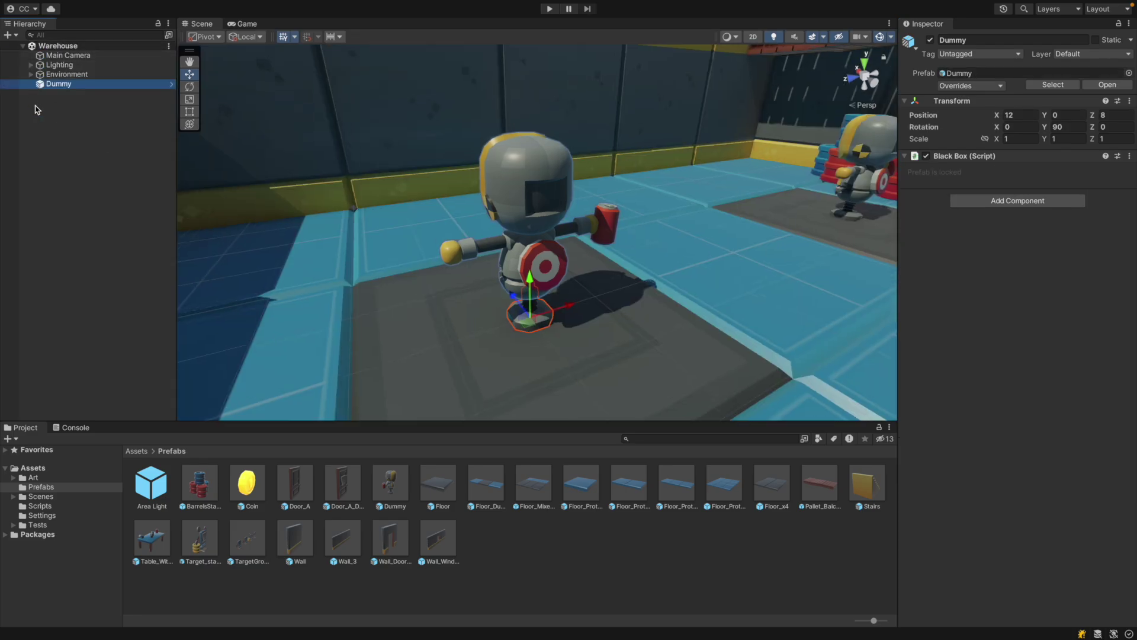
Step: Turn the Black Box's Locked option off to preview the unlocked Dummy, then turn it back on
click(171, 86)
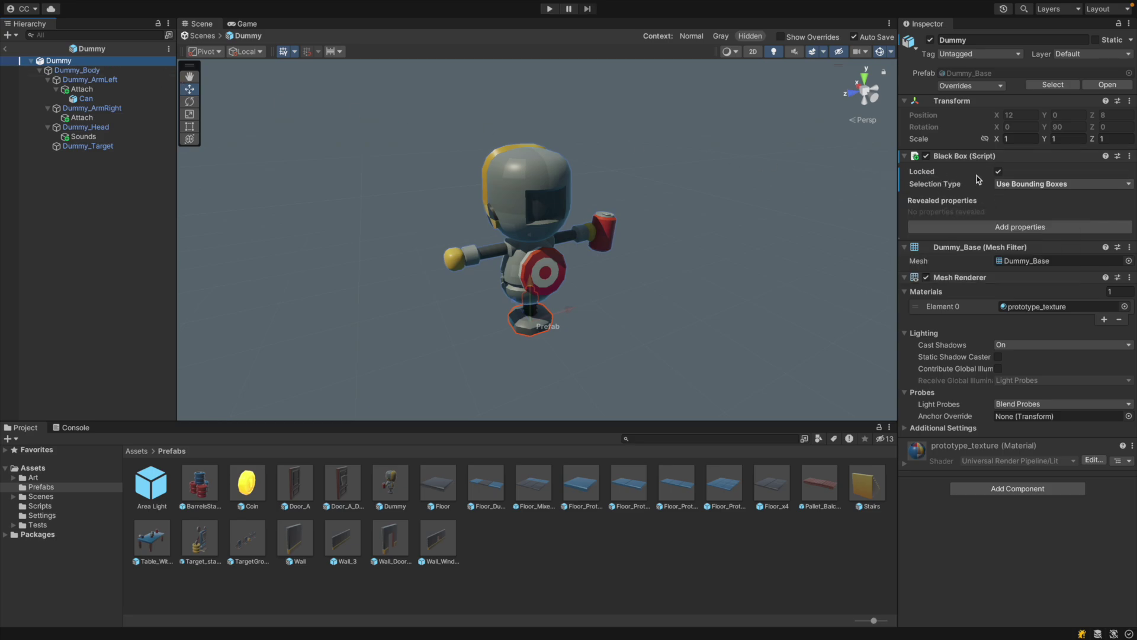
click(998, 171)
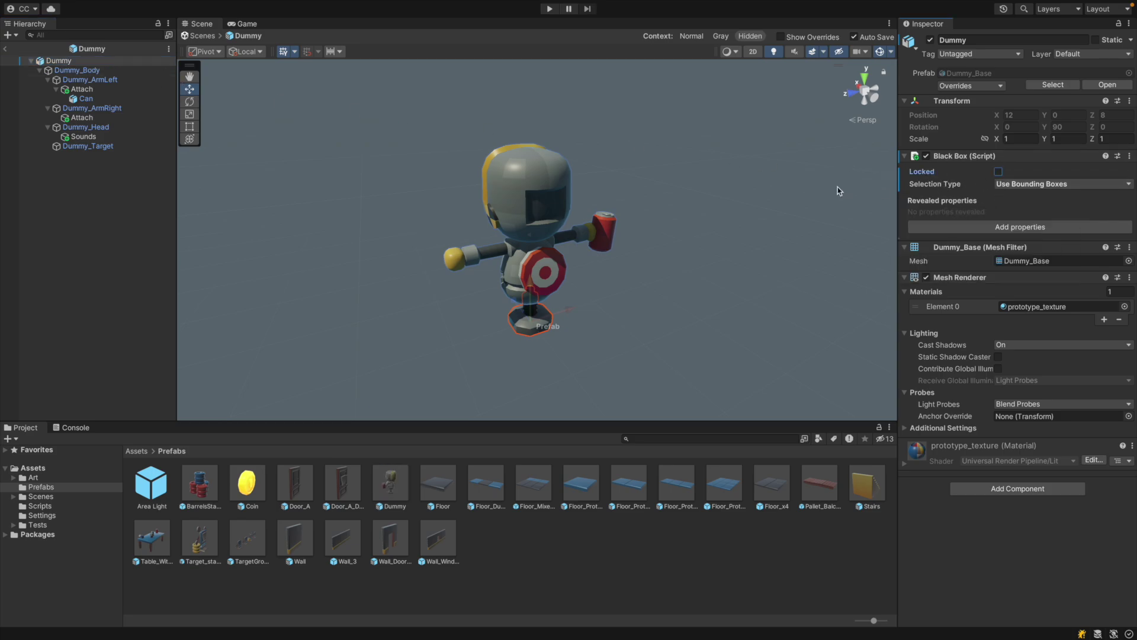
click(4, 49)
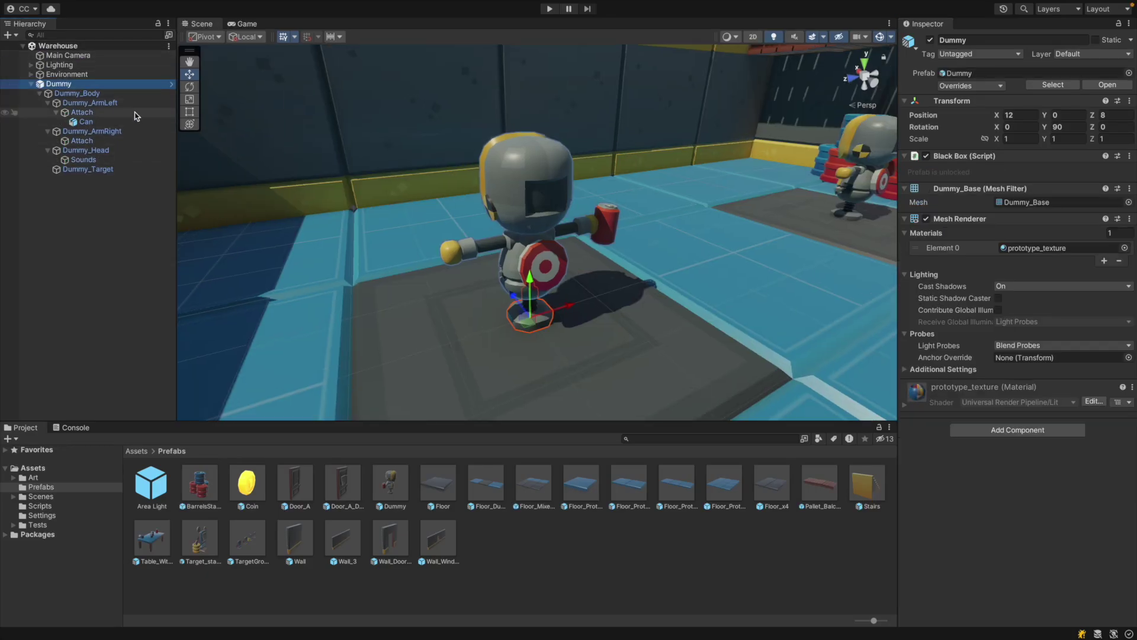
click(170, 85)
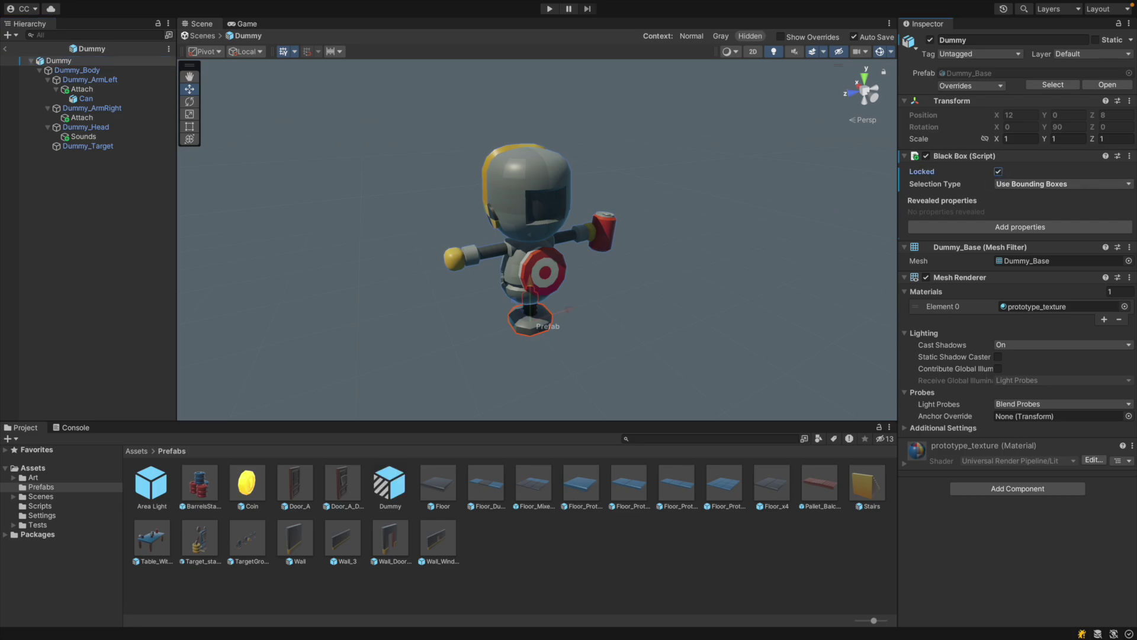
click(998, 172)
click(944, 186)
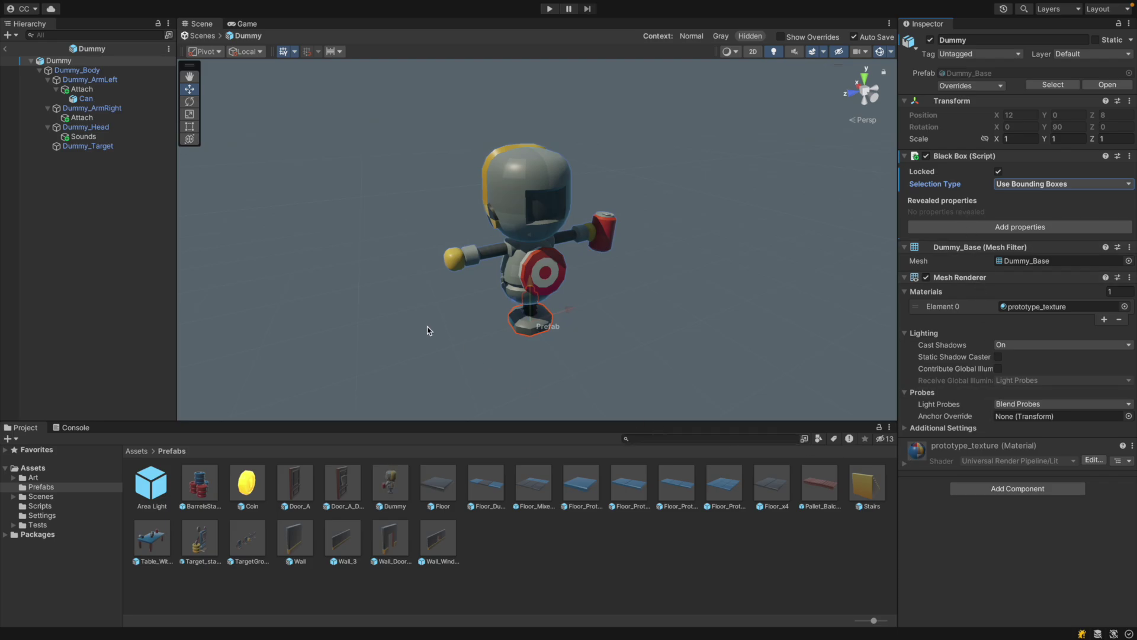
click(5, 49)
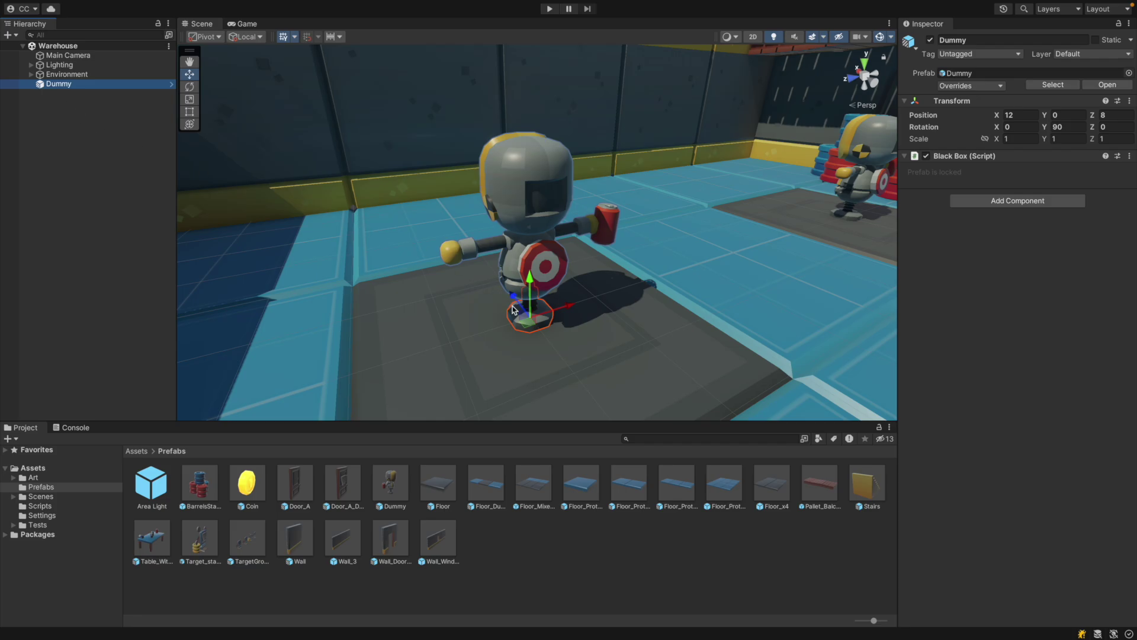
Step: Trial-move and rotate the Dummy, then undo back to X 12, Z 8, rotation Y 90
drag(513, 309, 525, 284)
key(e)
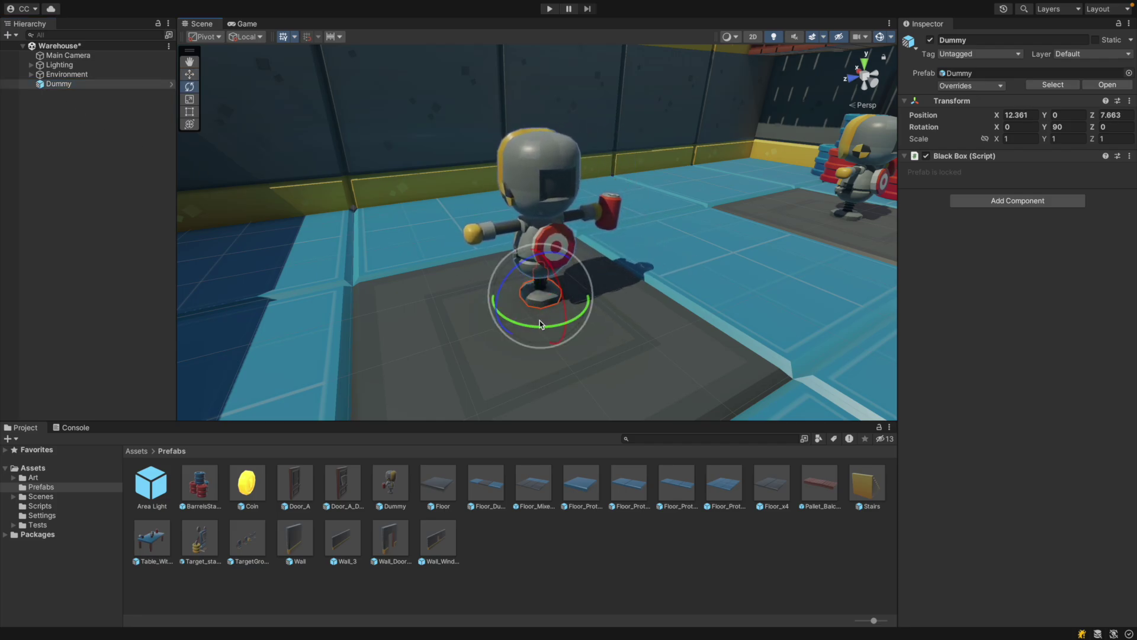
drag(540, 324, 546, 301)
key(r)
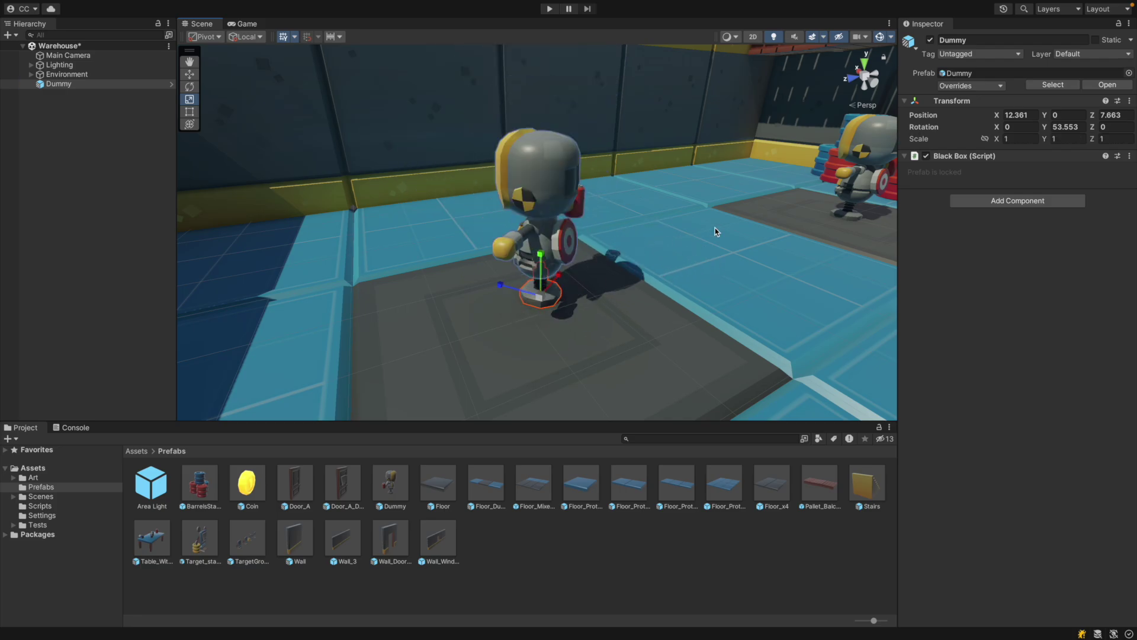
key(ctrl+z)
key(ctrl+z)
key(ctrl+z)
key(w)
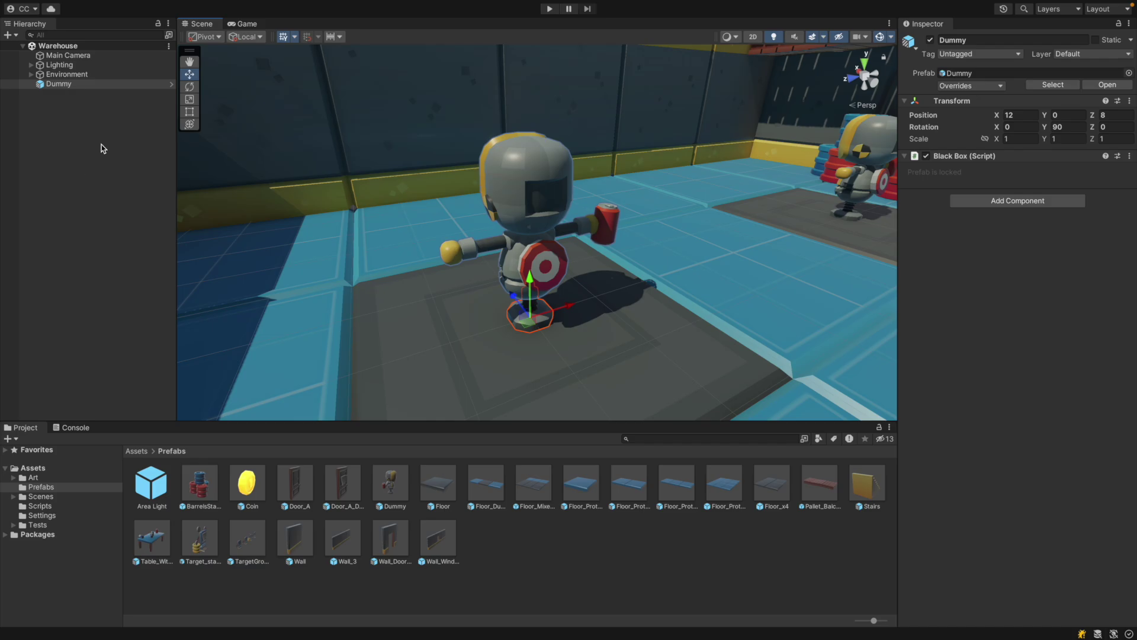
Step: Give the Dummy prefab an Oscillator with Amplitude 6 and Speed 2, then return to the scene
click(170, 84)
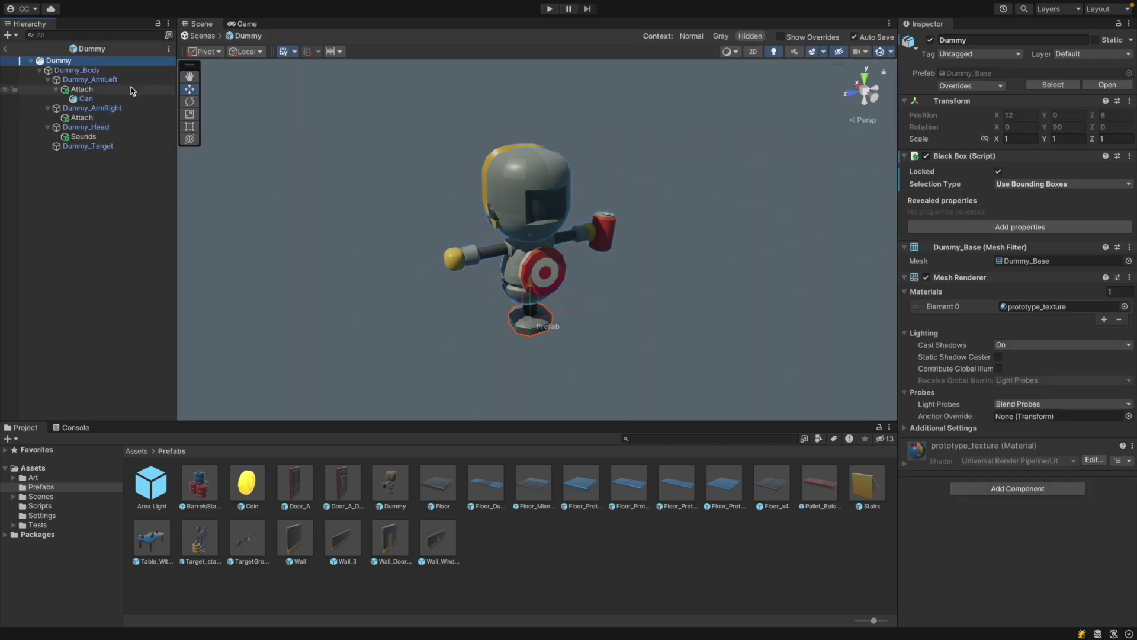
click(1000, 492)
text(Osc)
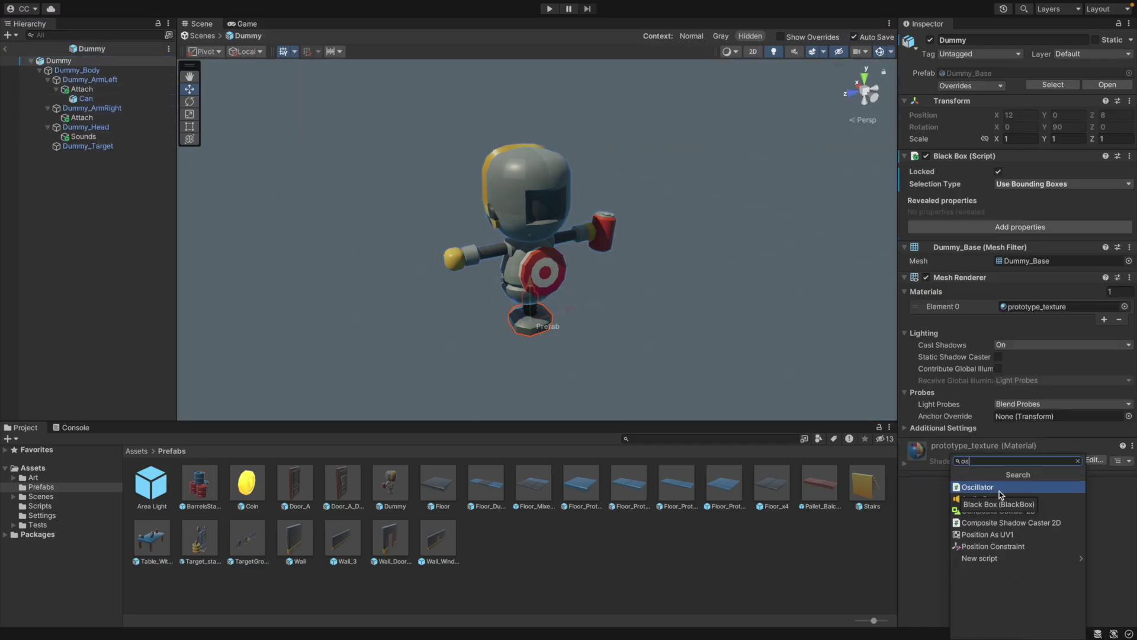
key(Return)
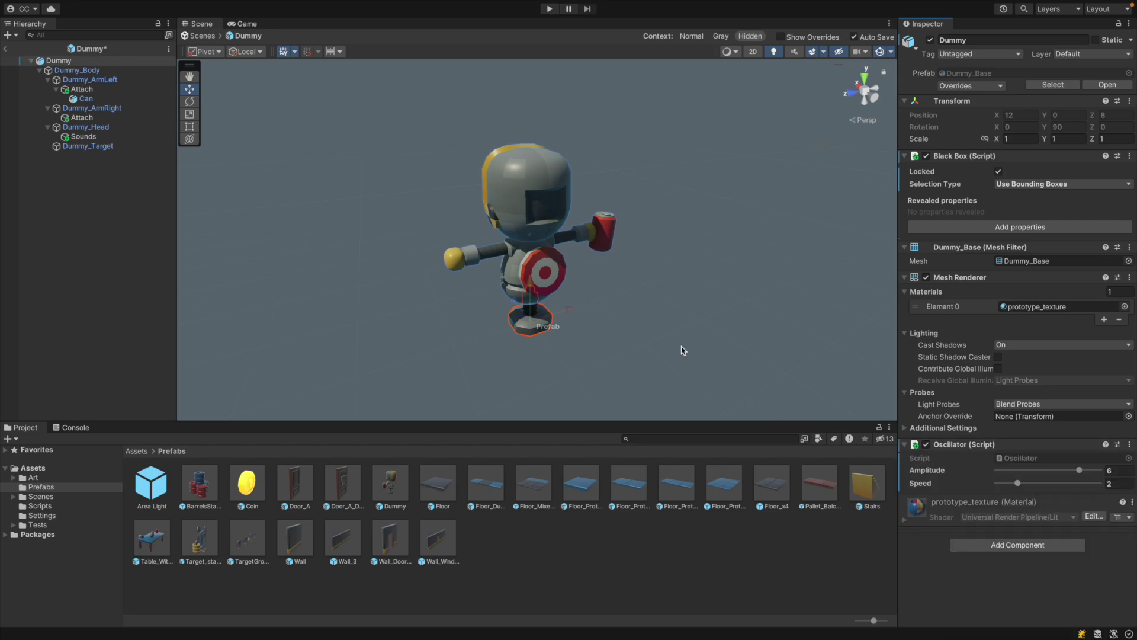
click(203, 36)
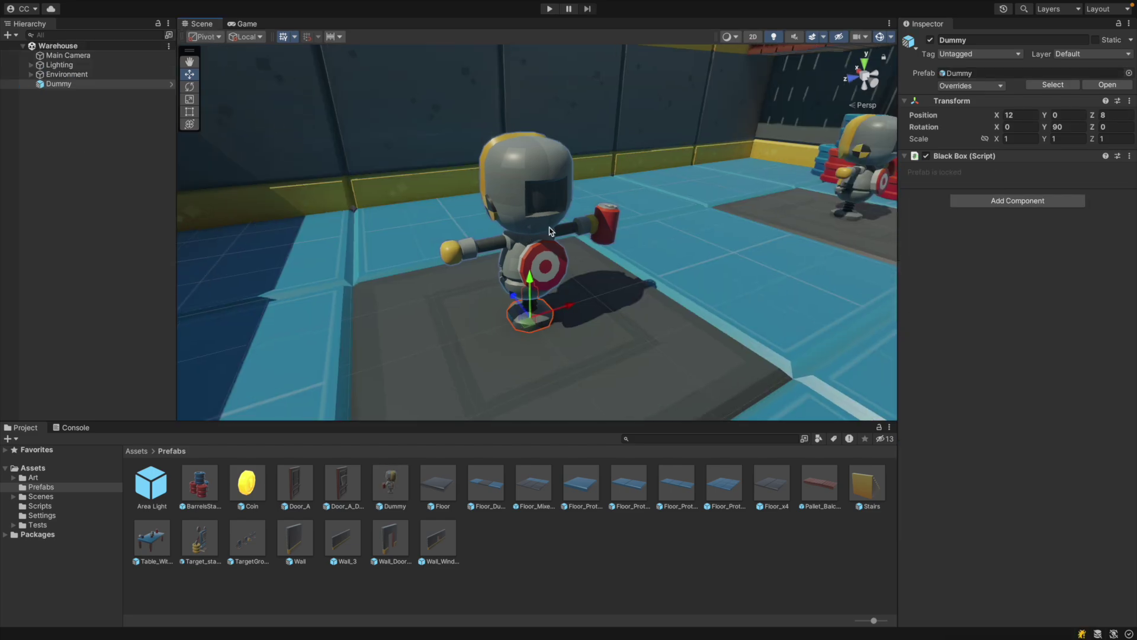
click(171, 84)
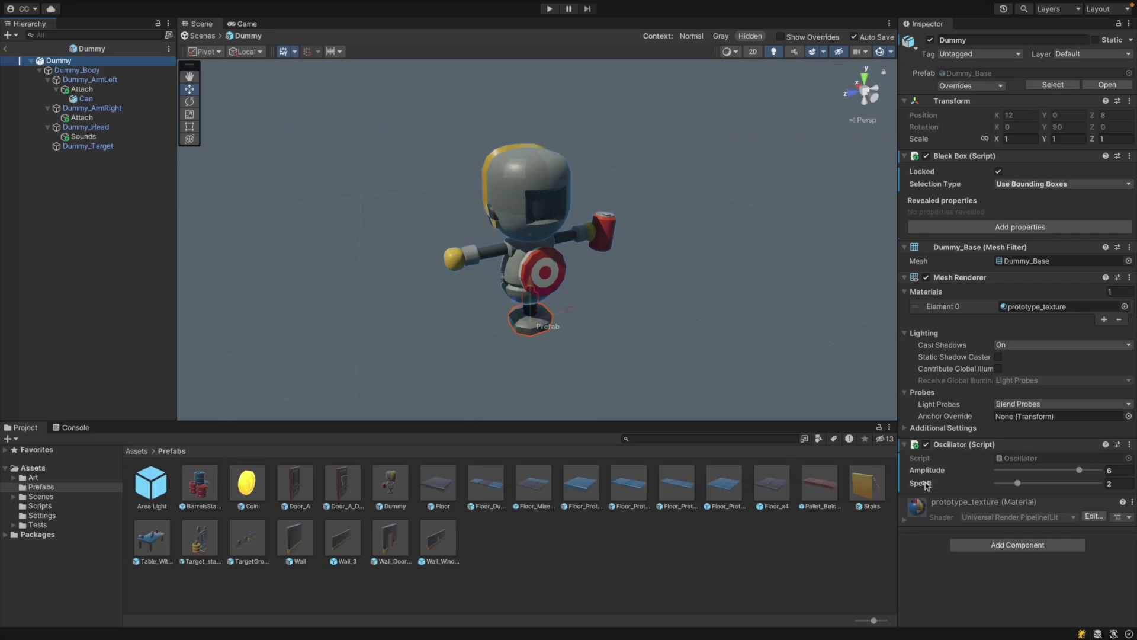
click(201, 37)
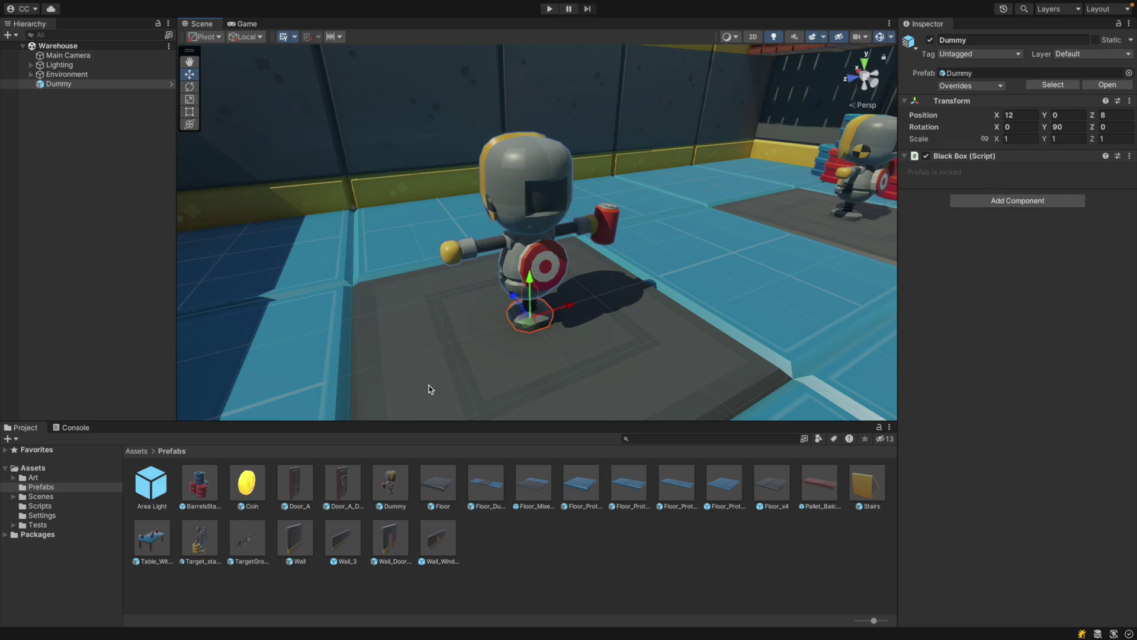
Step: Duplicate the Dummy, reposition both copies, then open the Dummy prefab in Prefab Mode
middle_drag(493, 302, 463, 278)
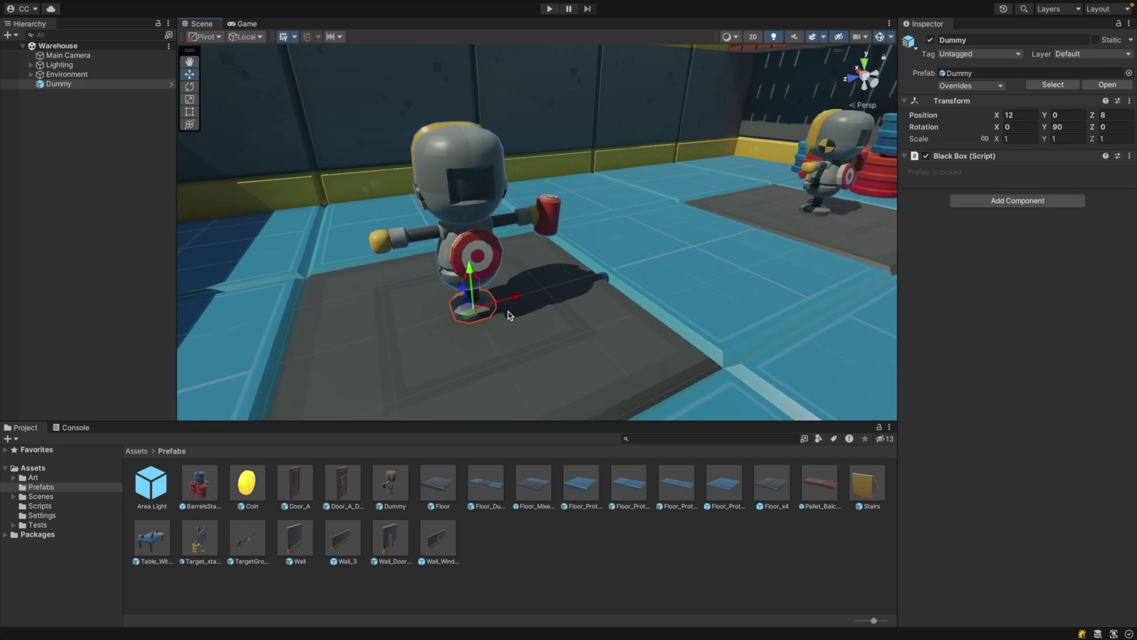
key(ctrl+d)
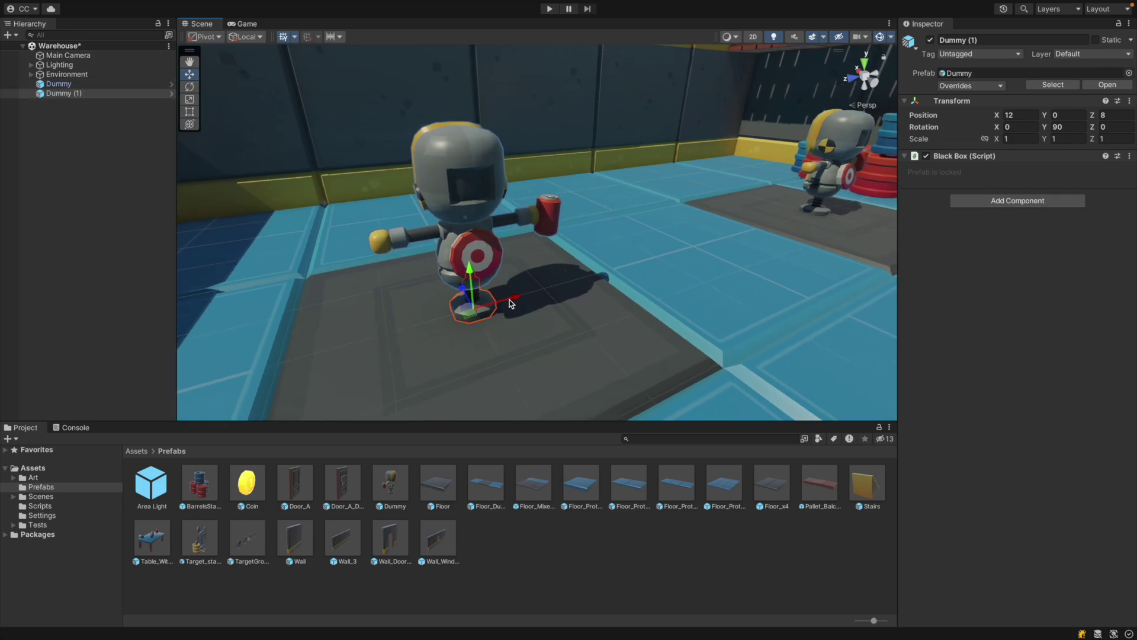
drag(509, 300, 619, 277)
click(476, 274)
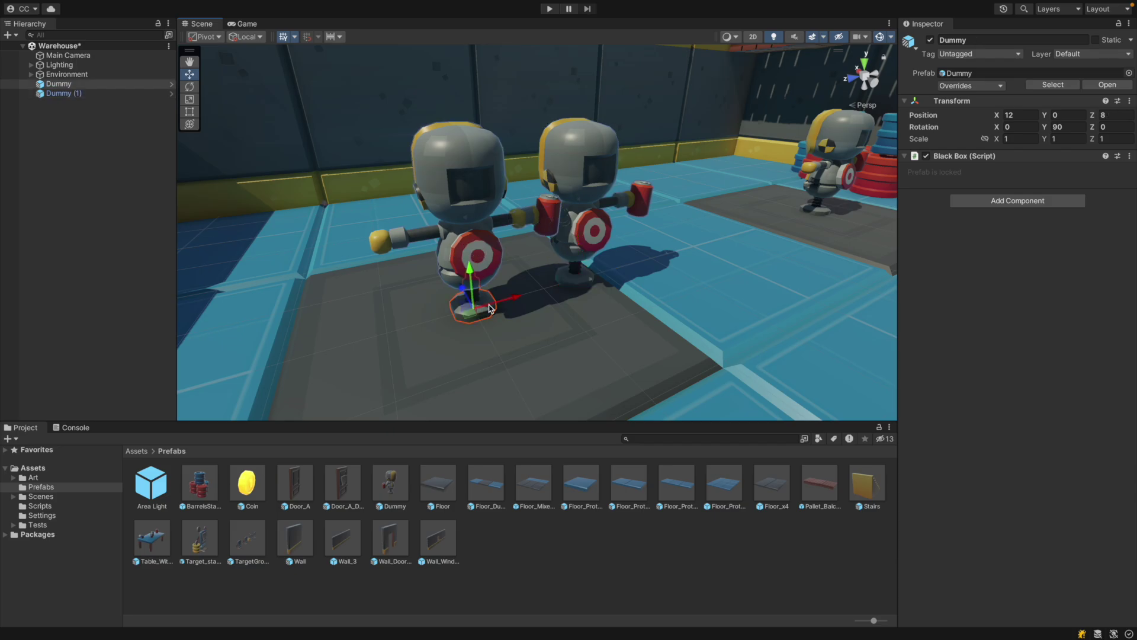
drag(488, 305, 441, 313)
scroll(444, 314, down, 4)
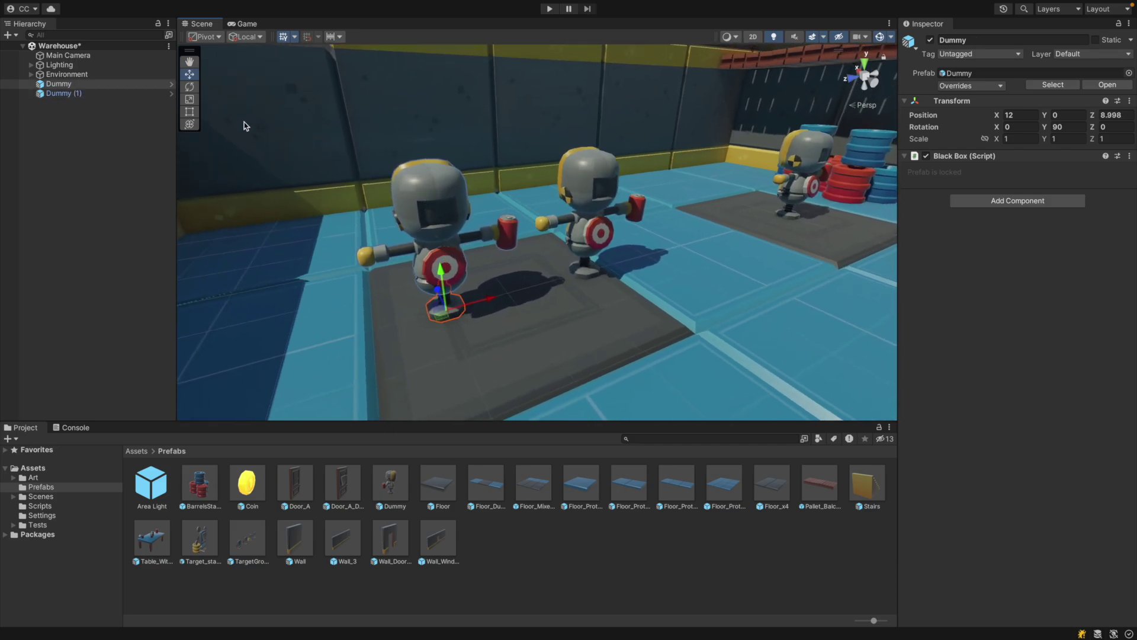
click(145, 84)
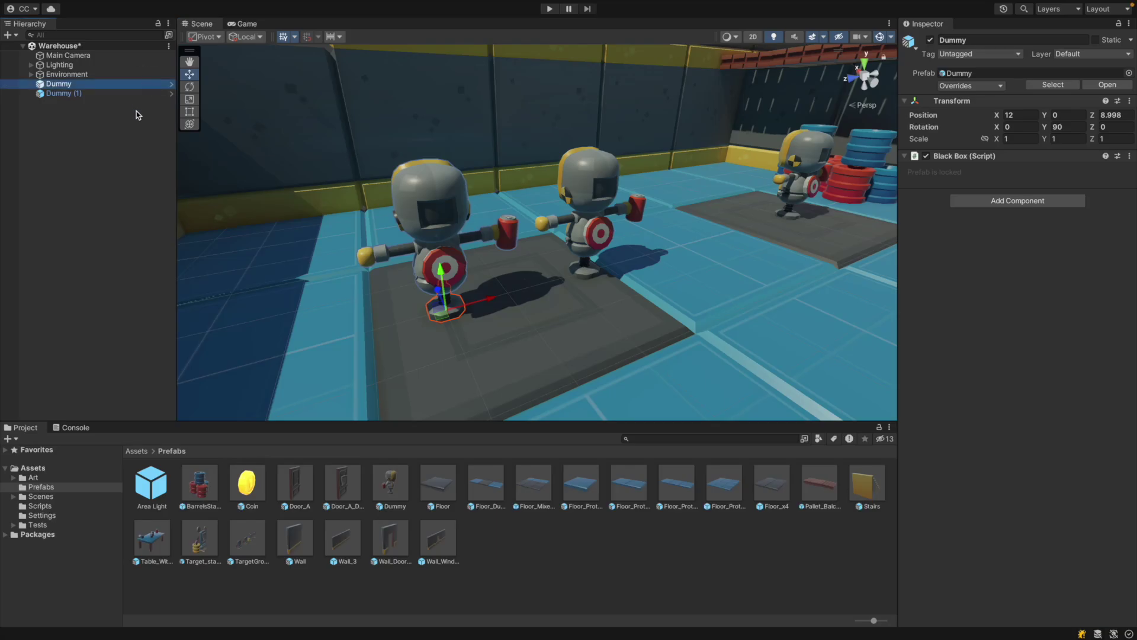
click(171, 83)
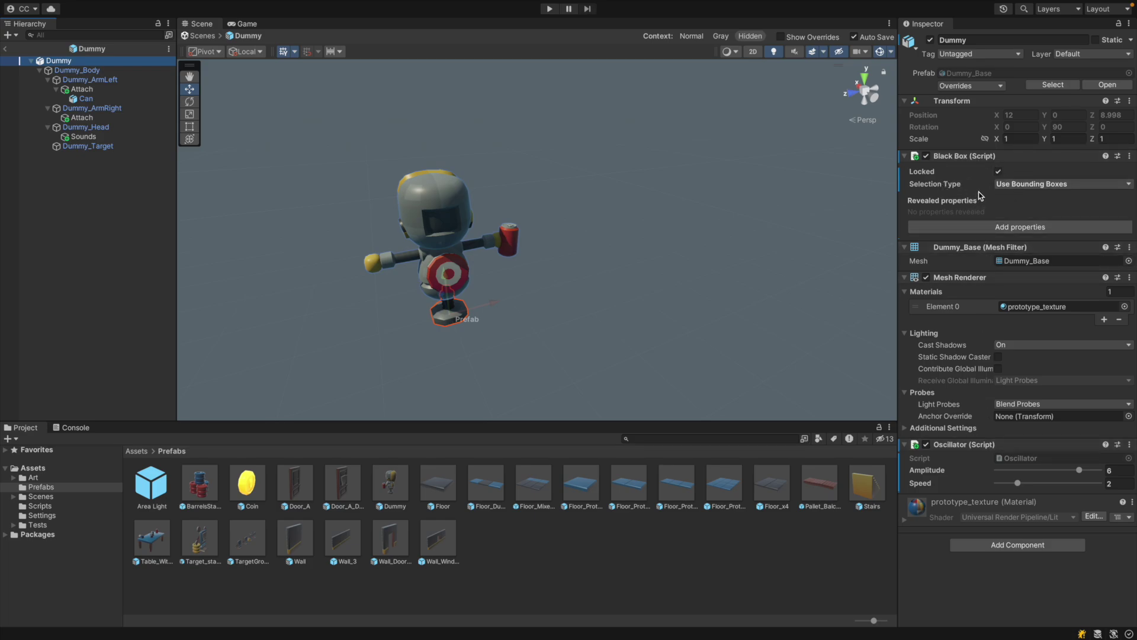
Step: Reveal the root Oscillator's Speed on the Black Box and select its Revealed As name
click(992, 229)
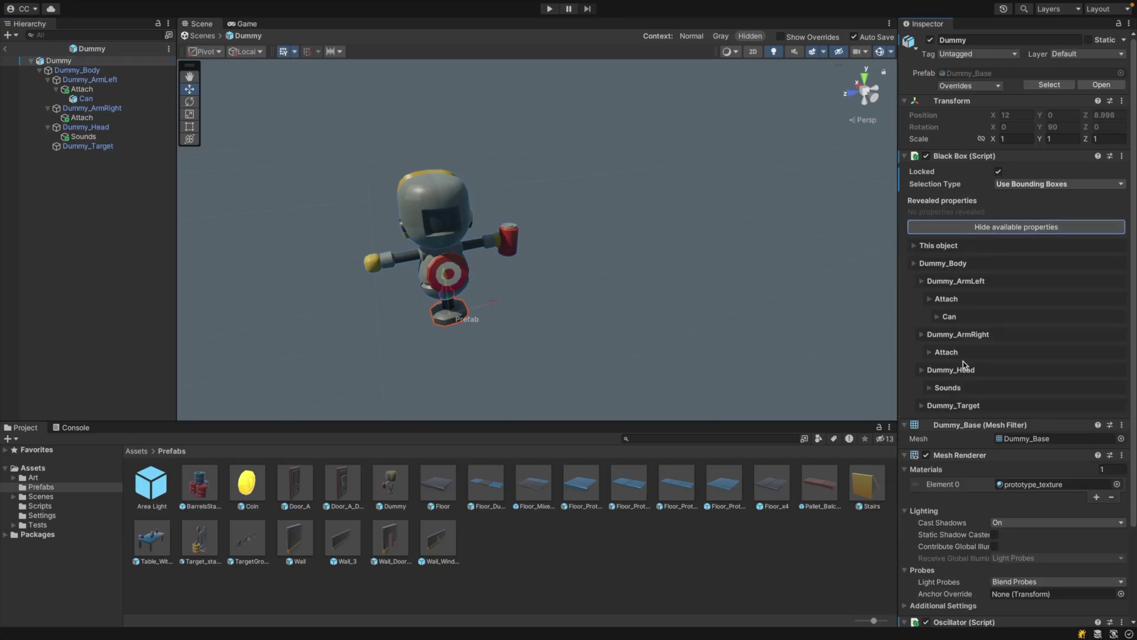
click(973, 231)
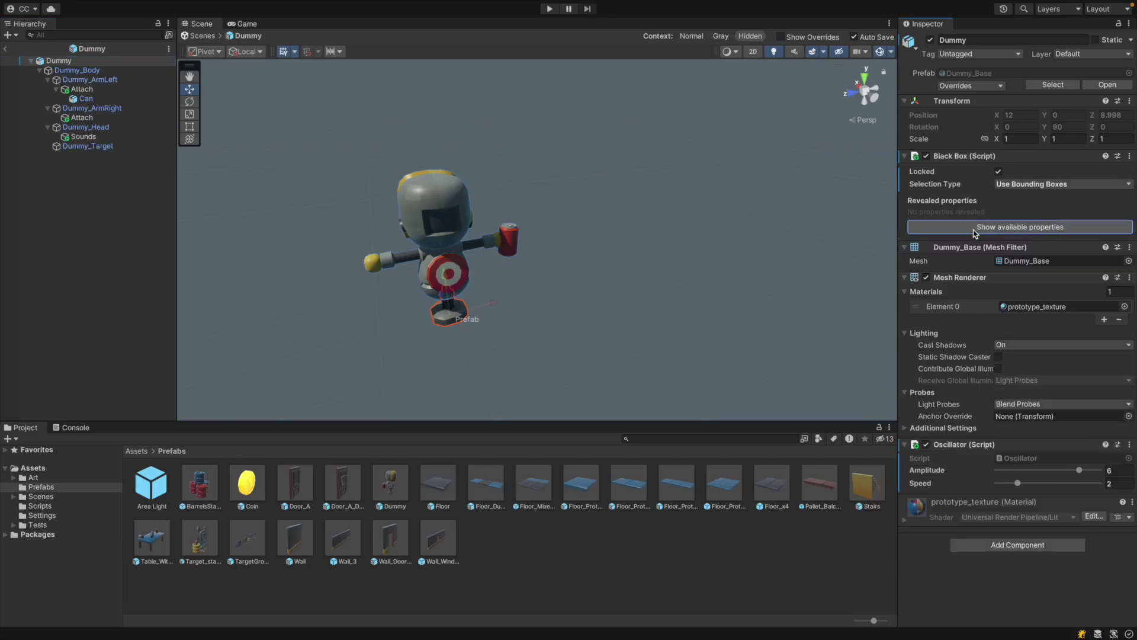
click(968, 229)
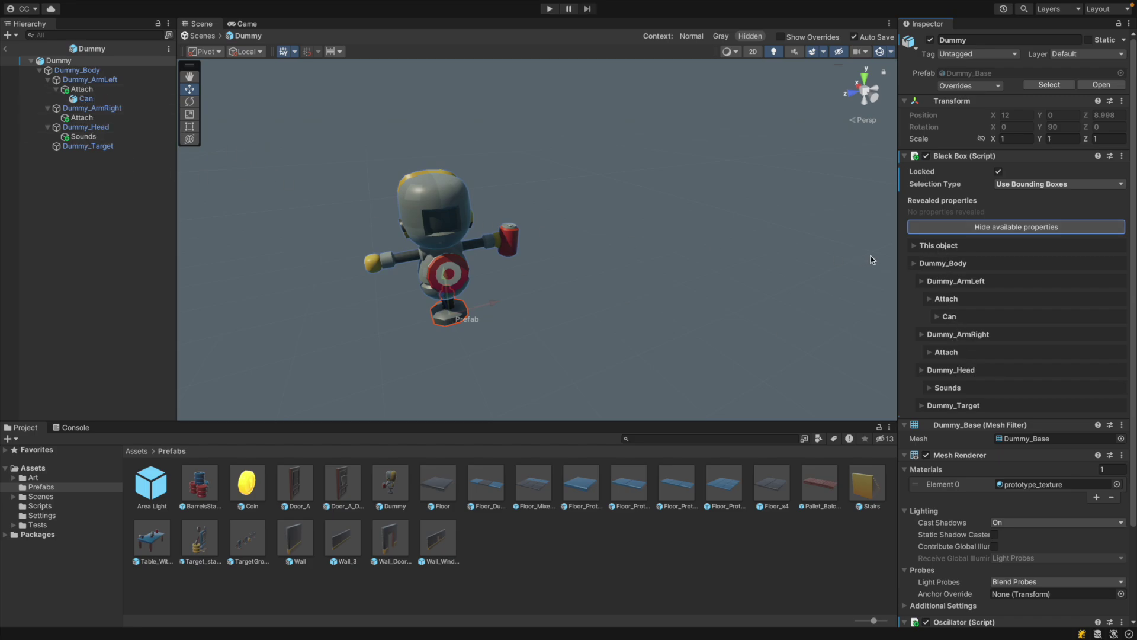
drag(895, 246, 810, 248)
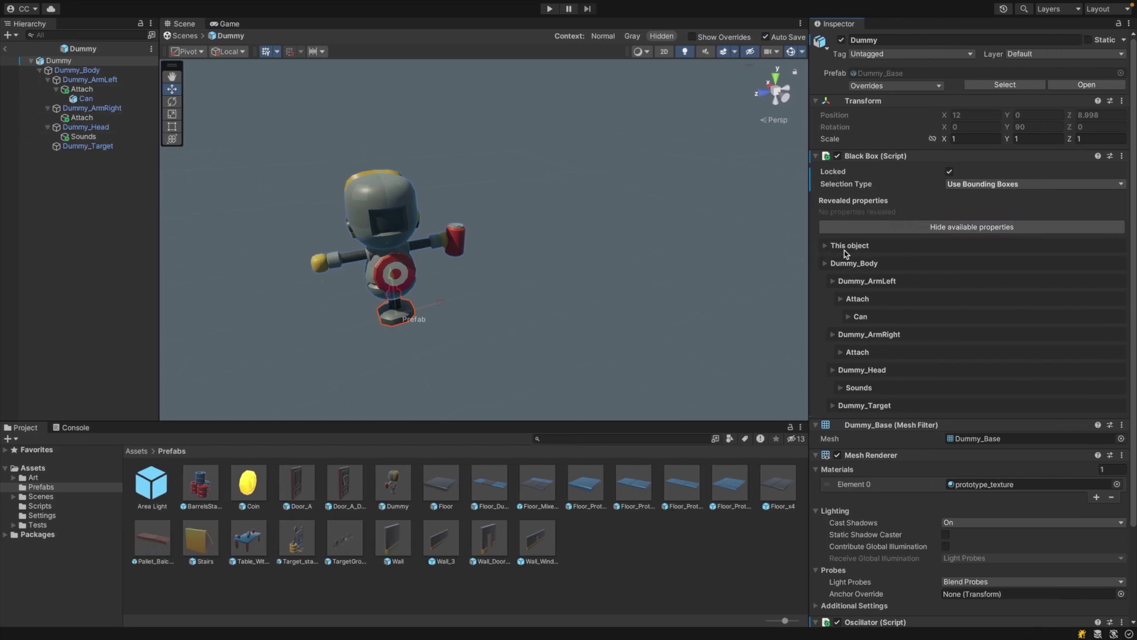
click(825, 247)
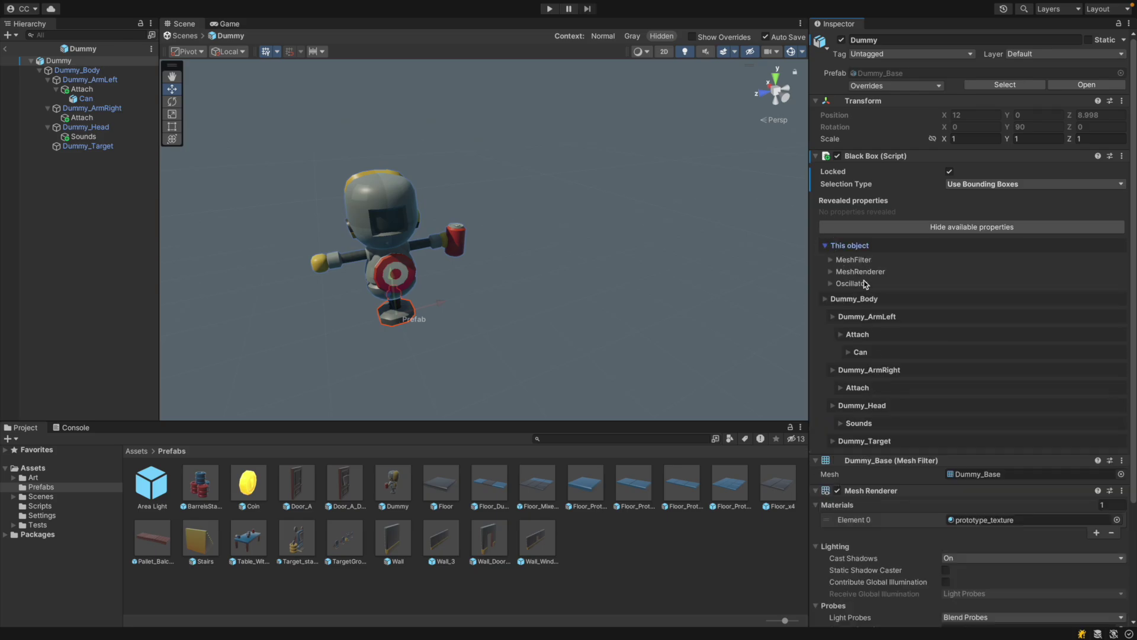
click(831, 284)
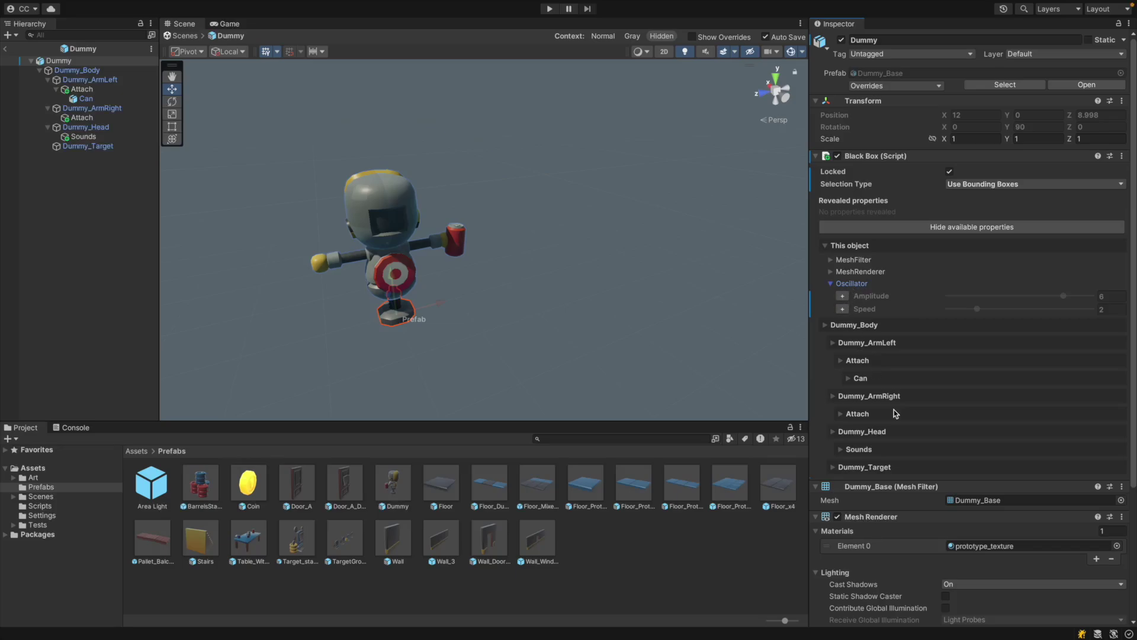
scroll(939, 462, down, 5)
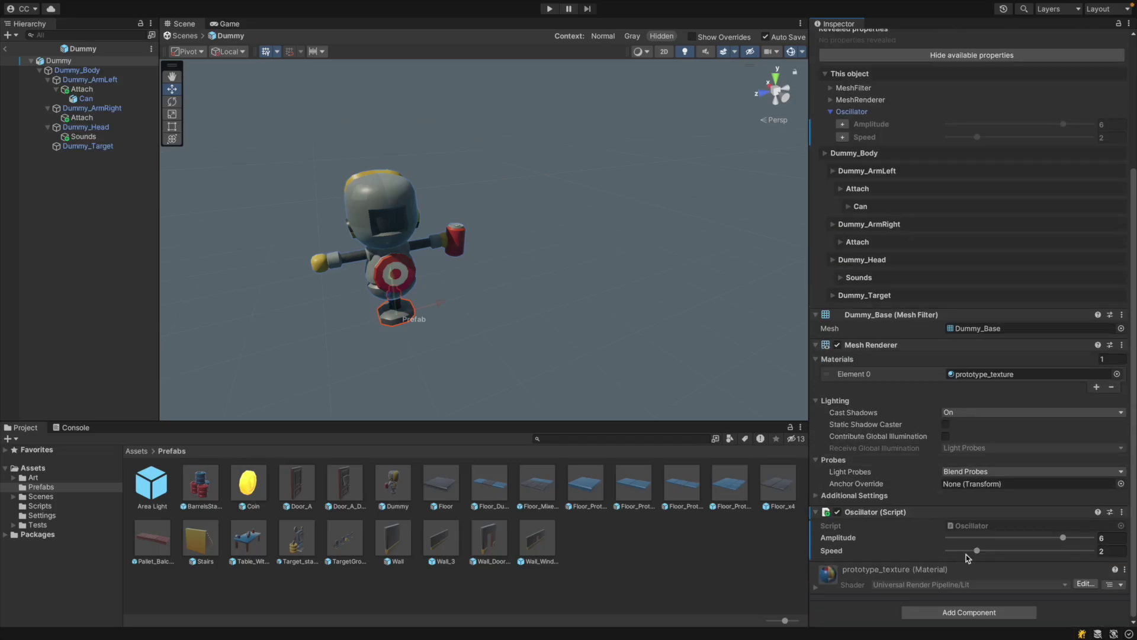
scroll(921, 463, up, 4)
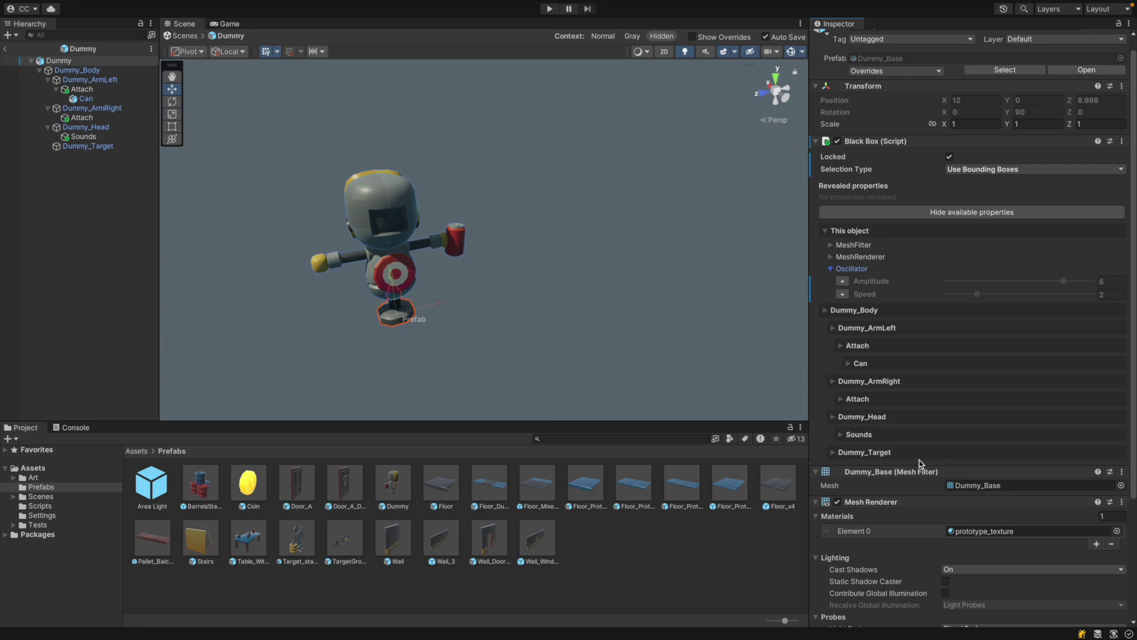
click(841, 293)
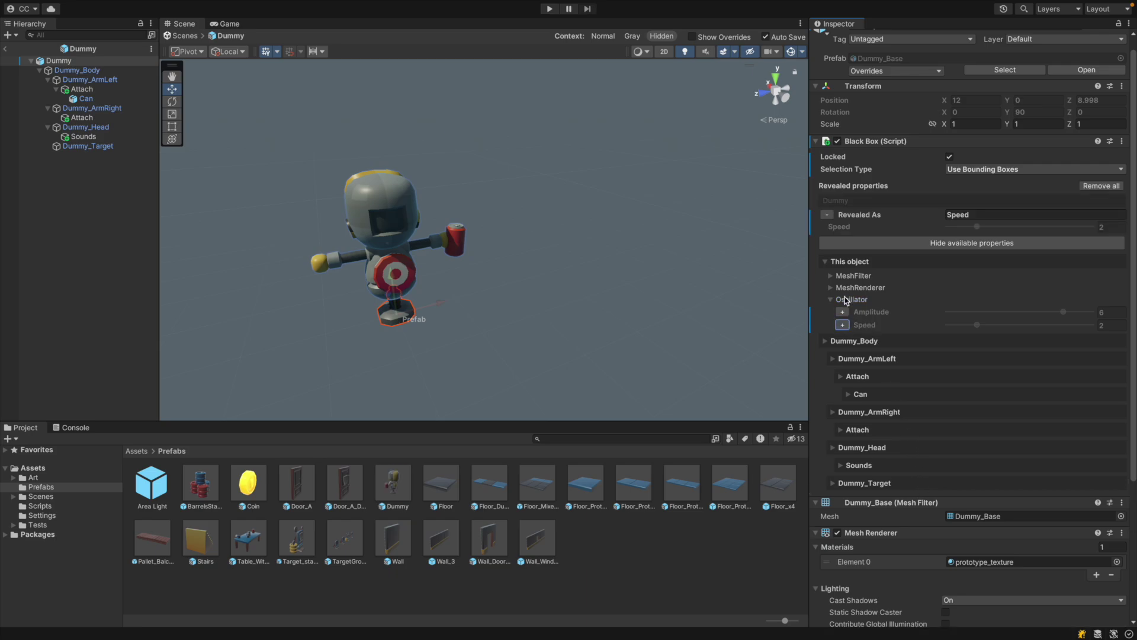
click(982, 214)
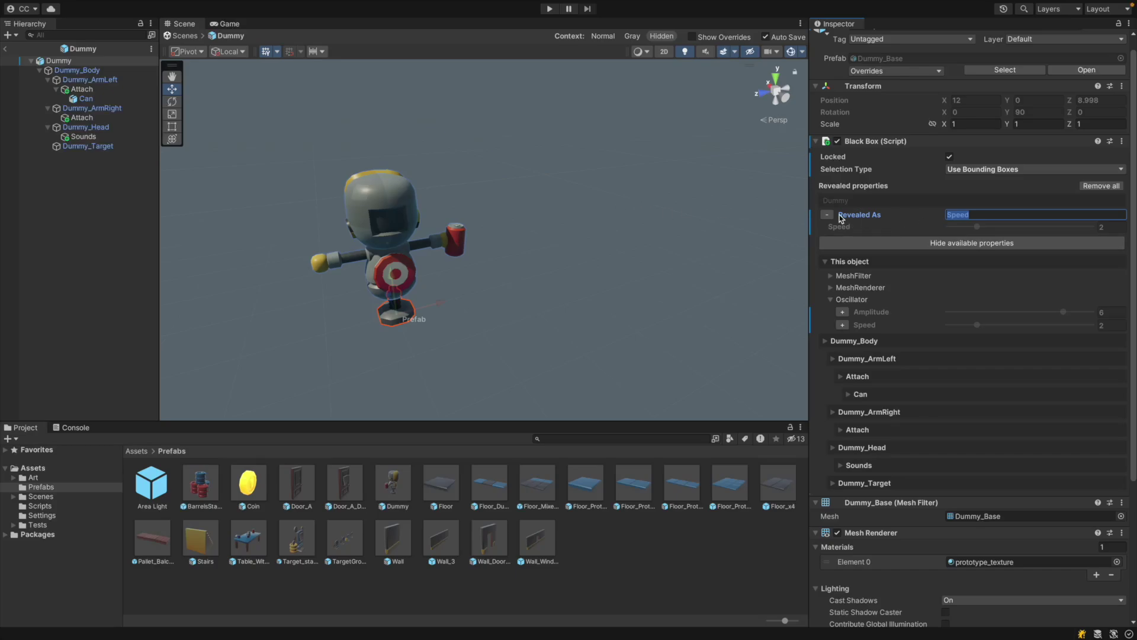
click(90, 238)
Step: Return to the Warehouse scene and raise the first Dummy's Speed to 5.1
click(6, 51)
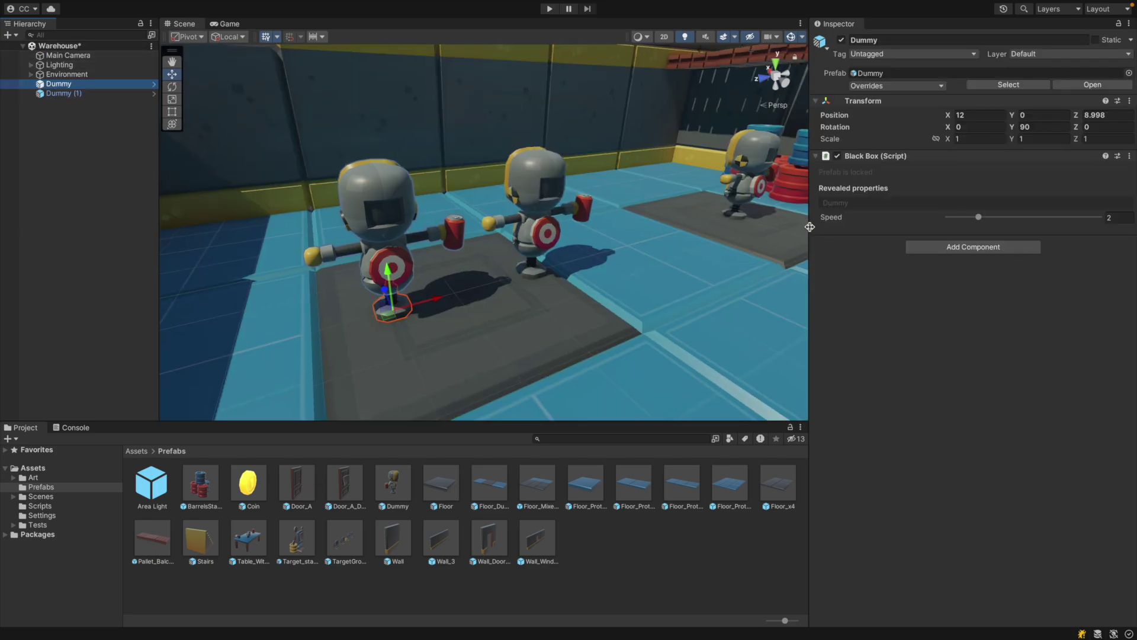
drag(810, 226, 897, 225)
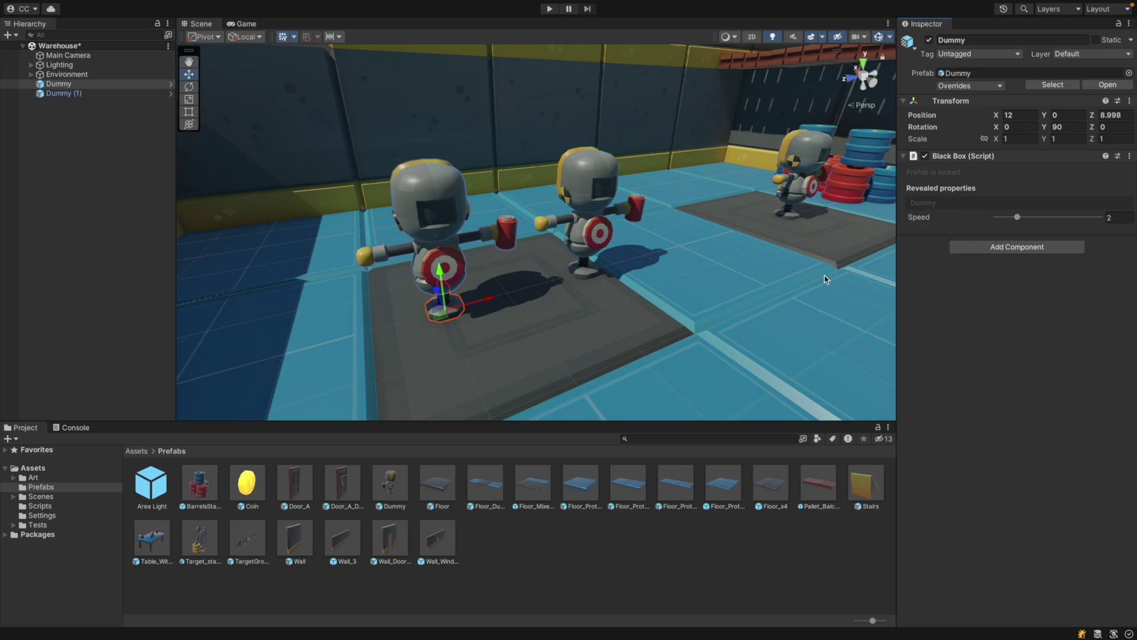
drag(1017, 217, 1047, 221)
Step: Confirm Dummy (1) still has Speed 2, reselect the first Dummy, and run the scene
click(604, 237)
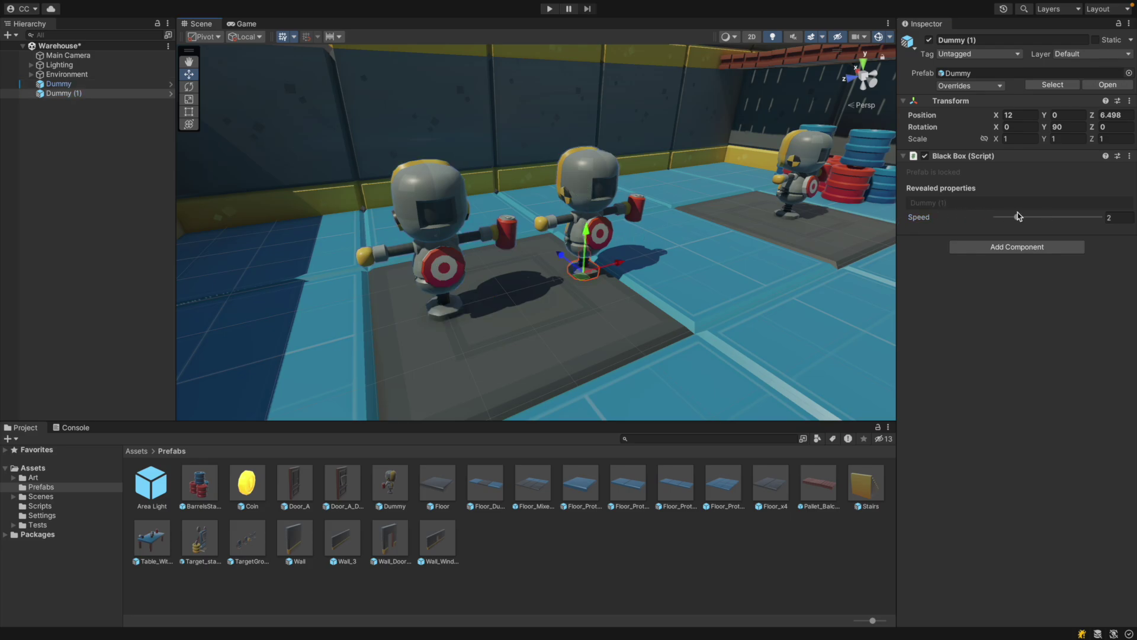
click(447, 235)
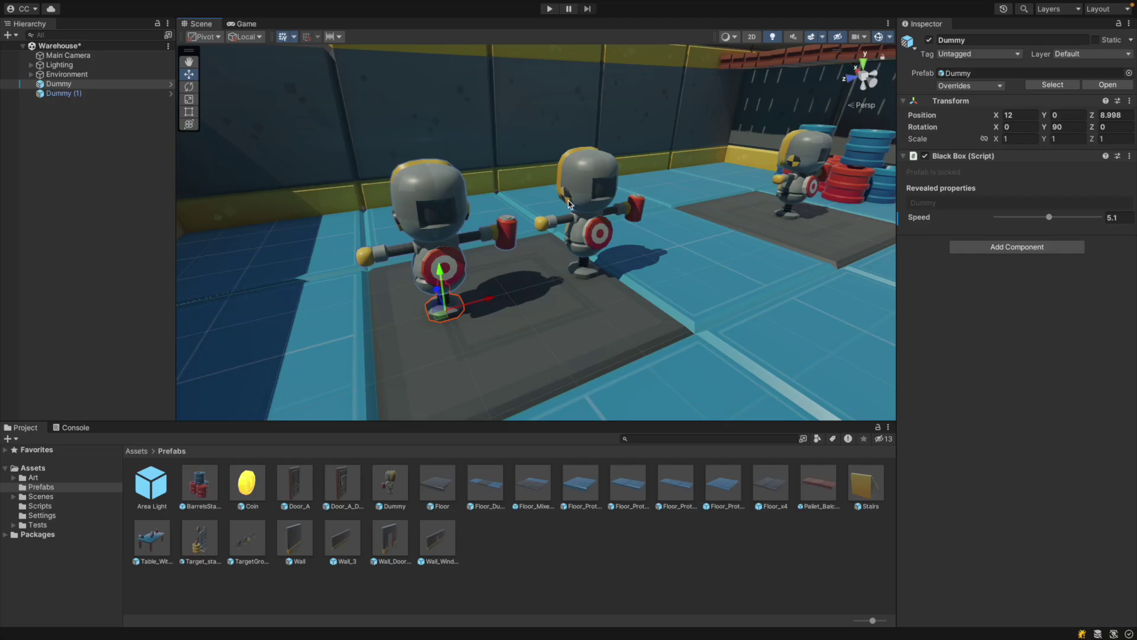
click(104, 171)
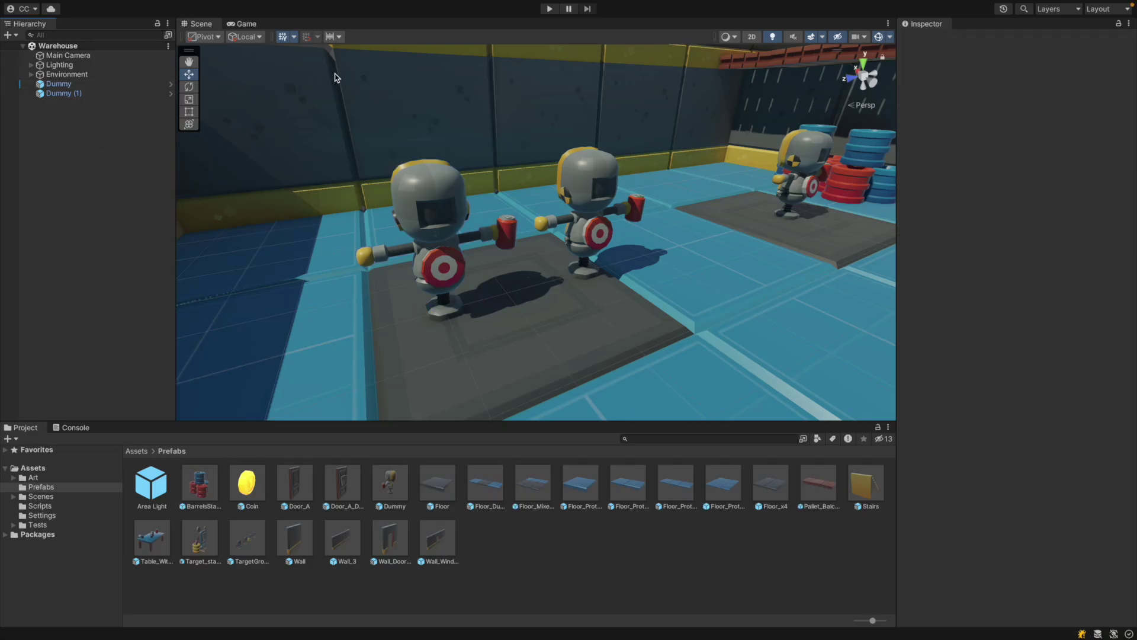
click(117, 85)
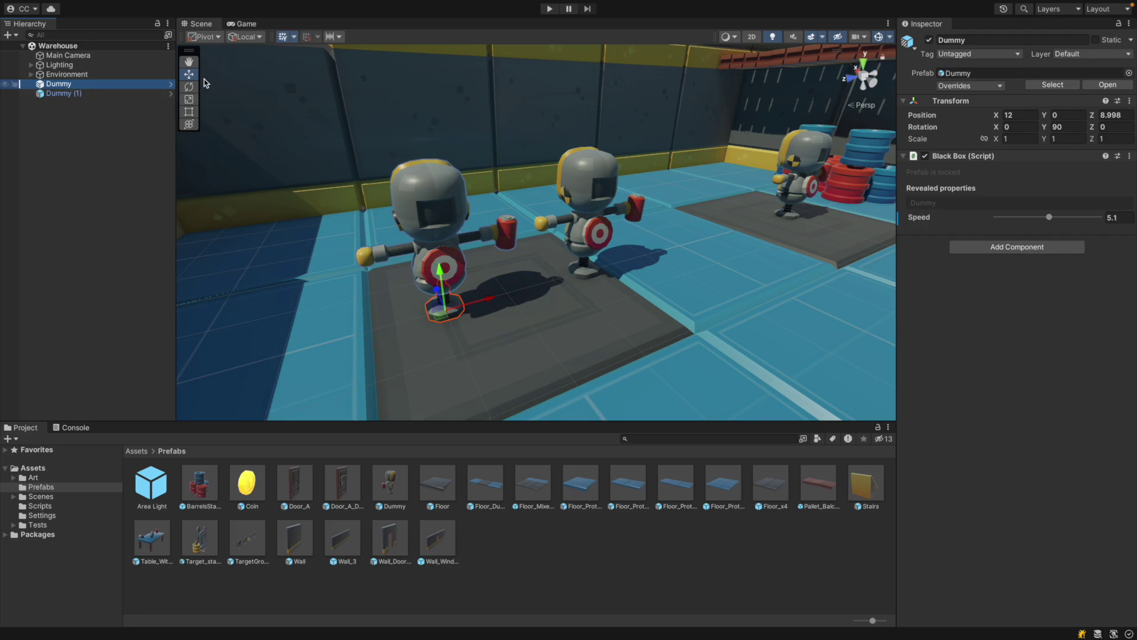
click(551, 10)
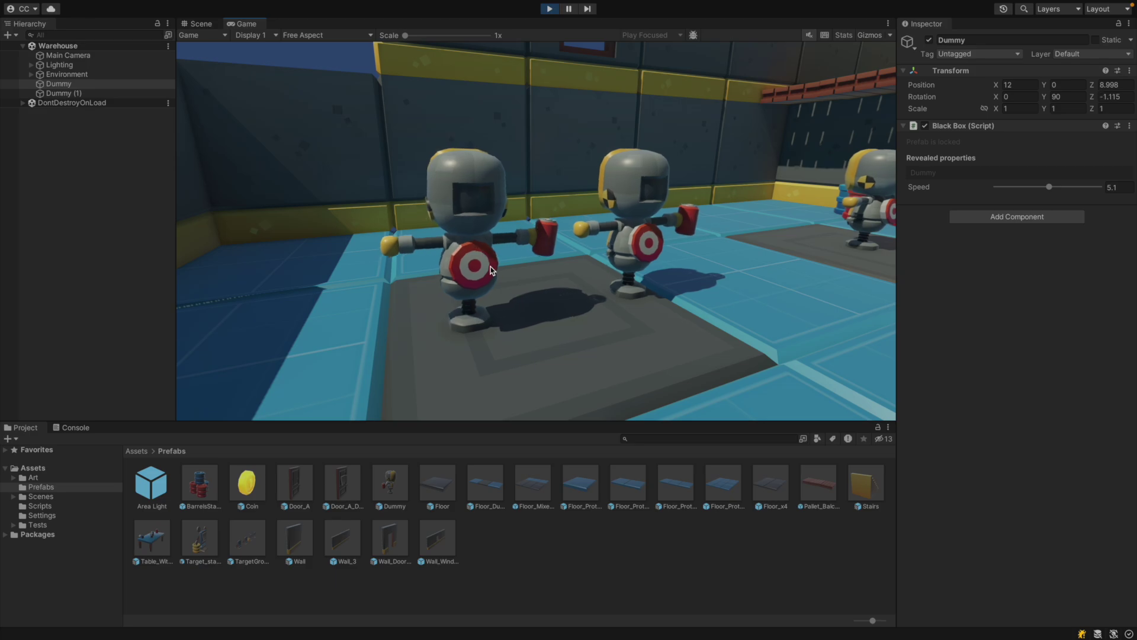
Step: Stop Play mode and open the Dummy prefab in Prefab Mode
click(550, 9)
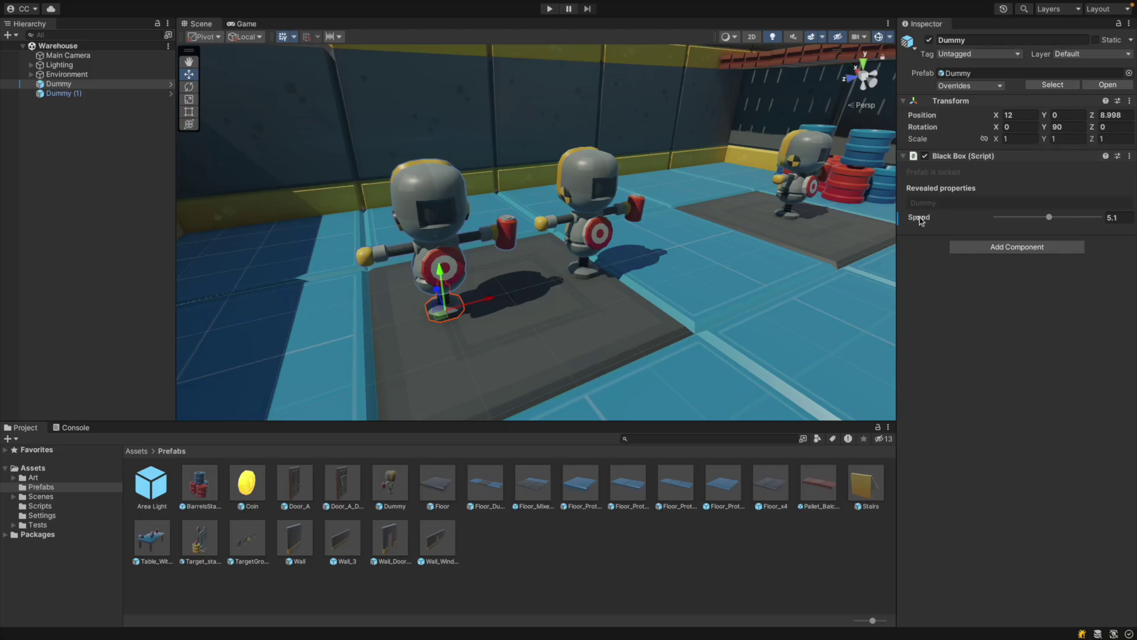
click(171, 84)
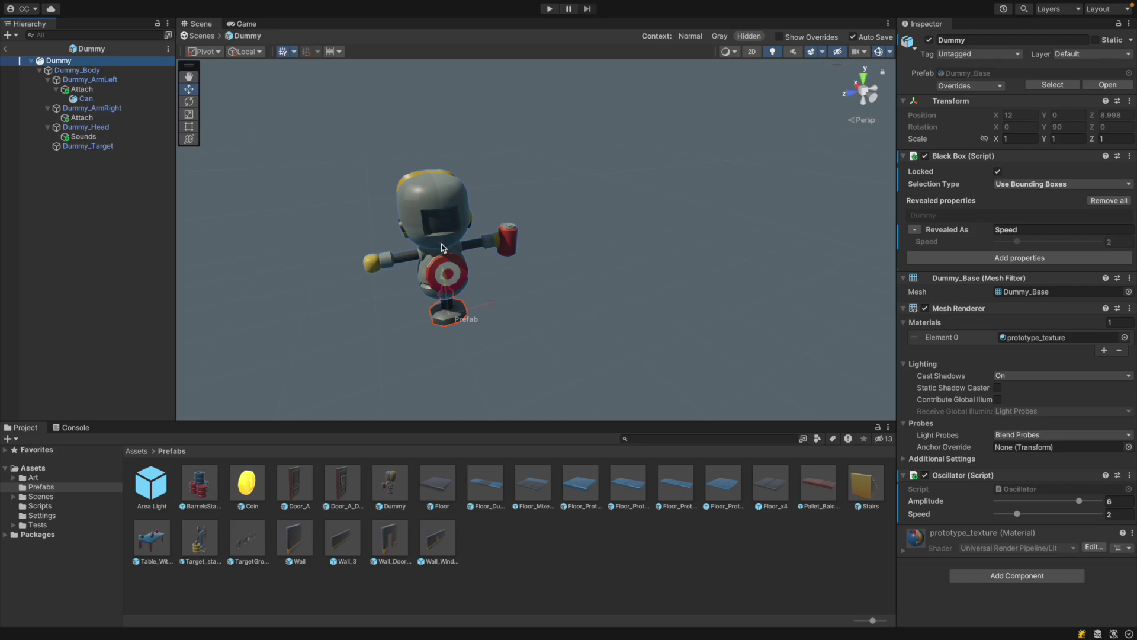
Step: Compare the first Dummy's Oscillator Speed override of 5.1 against the prefab's 2 in Overrides
click(201, 35)
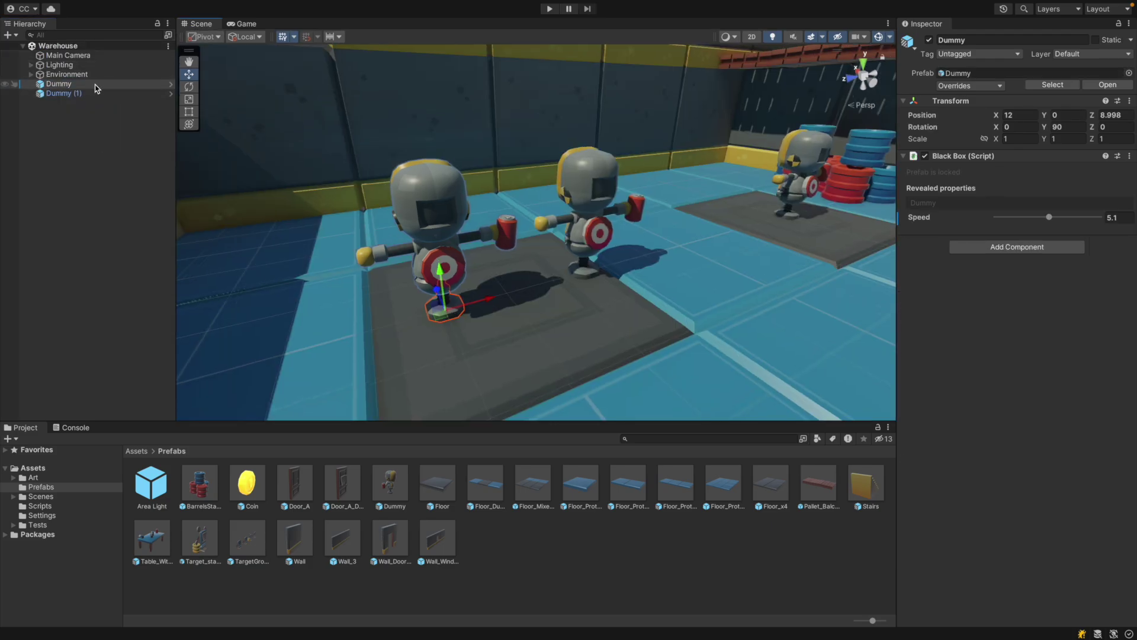
click(977, 86)
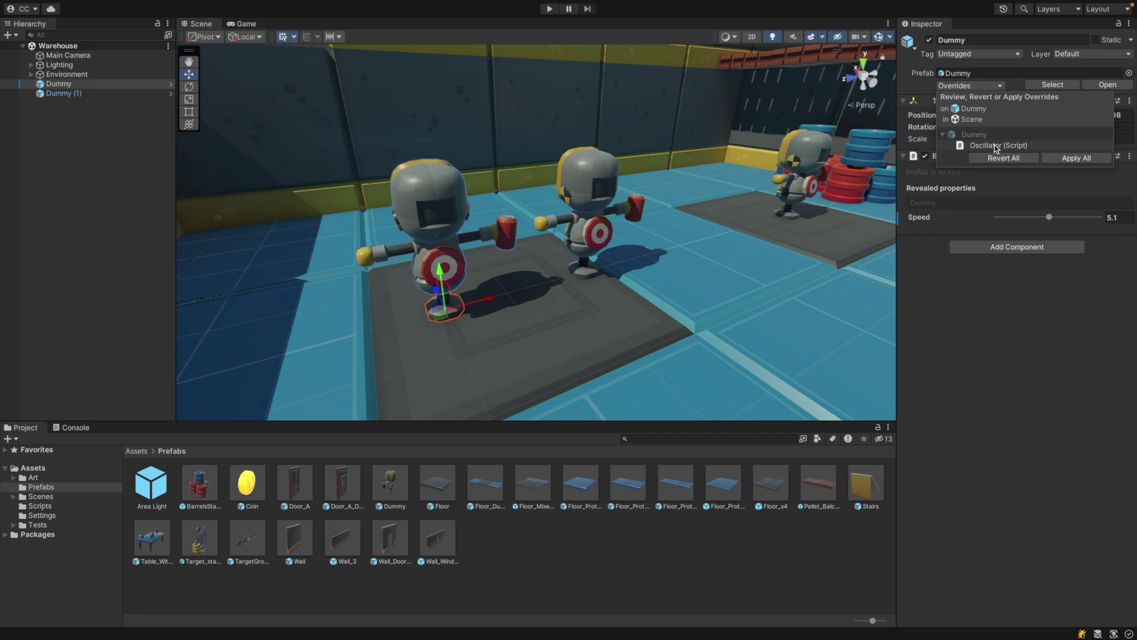
click(995, 145)
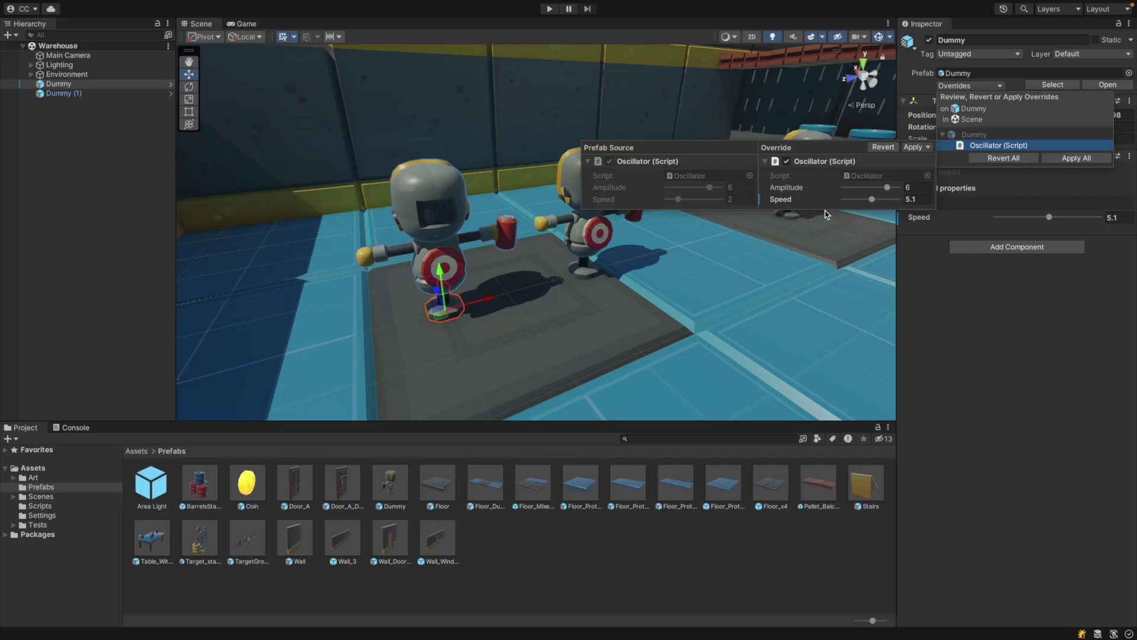
Step: Revert all overrides on the first Dummy so its Speed returns to 2
click(1015, 158)
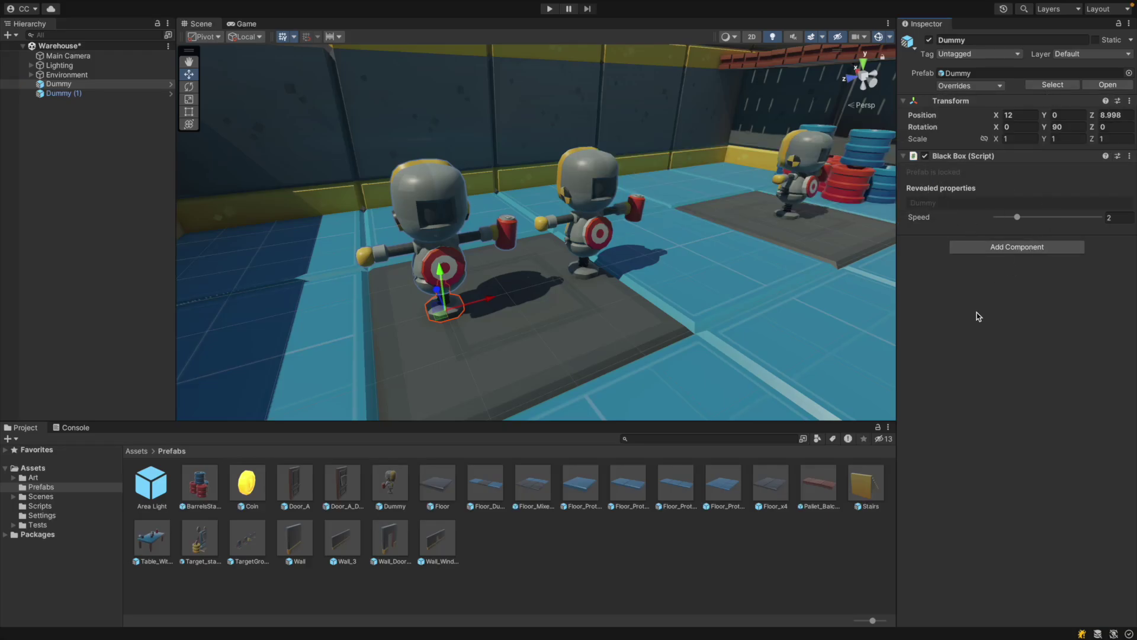
drag(1033, 217, 1052, 217)
right_click(931, 225)
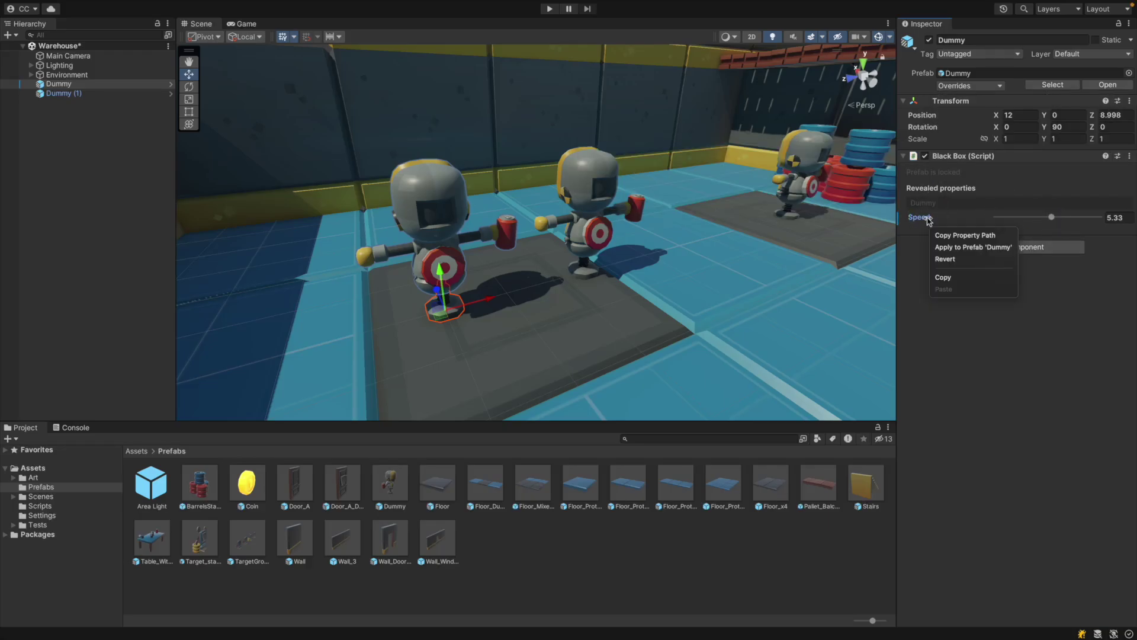
click(957, 261)
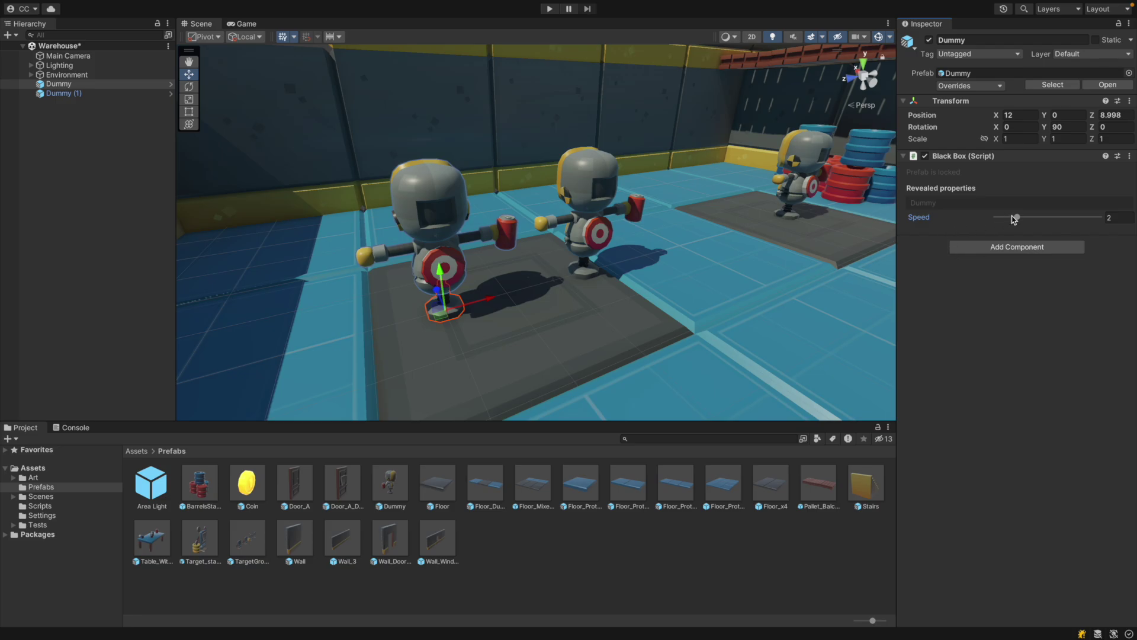
Step: Set the Speed to 5.56 and apply it to Prefab 'Dummy'
drag(1015, 219, 1054, 218)
click(919, 220)
right_click(919, 219)
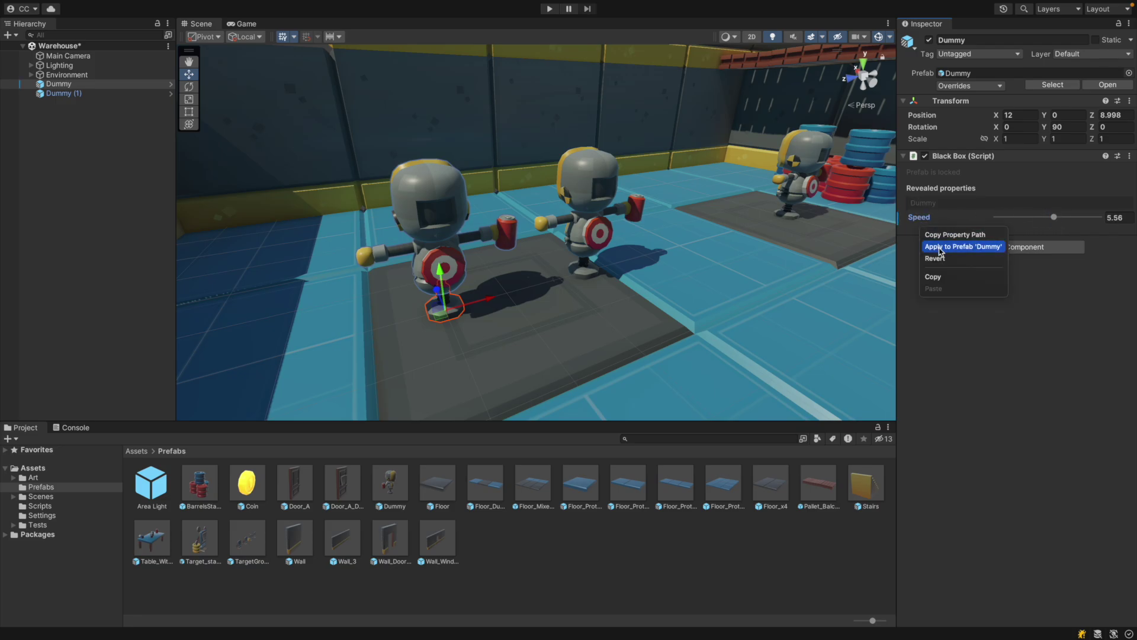
click(940, 247)
click(1116, 218)
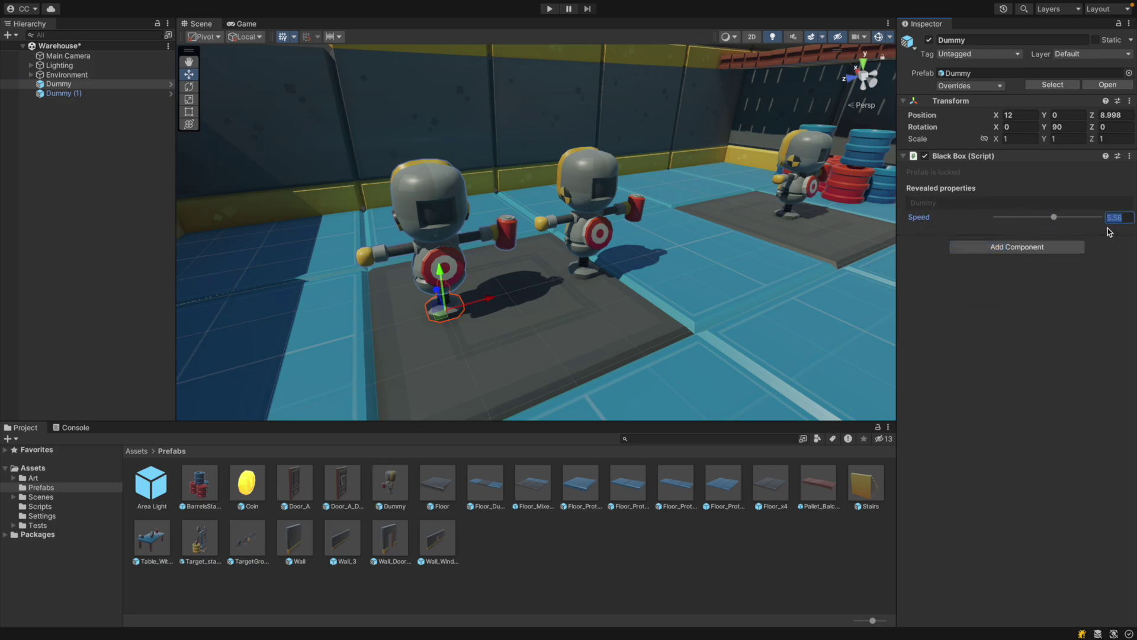
click(170, 84)
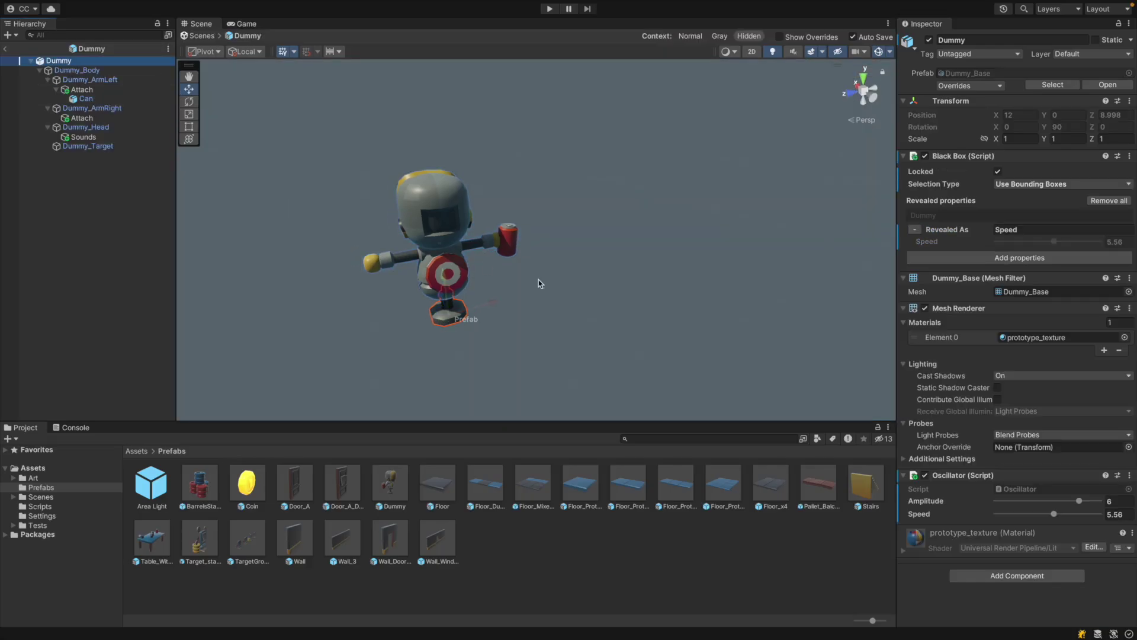
click(1116, 514)
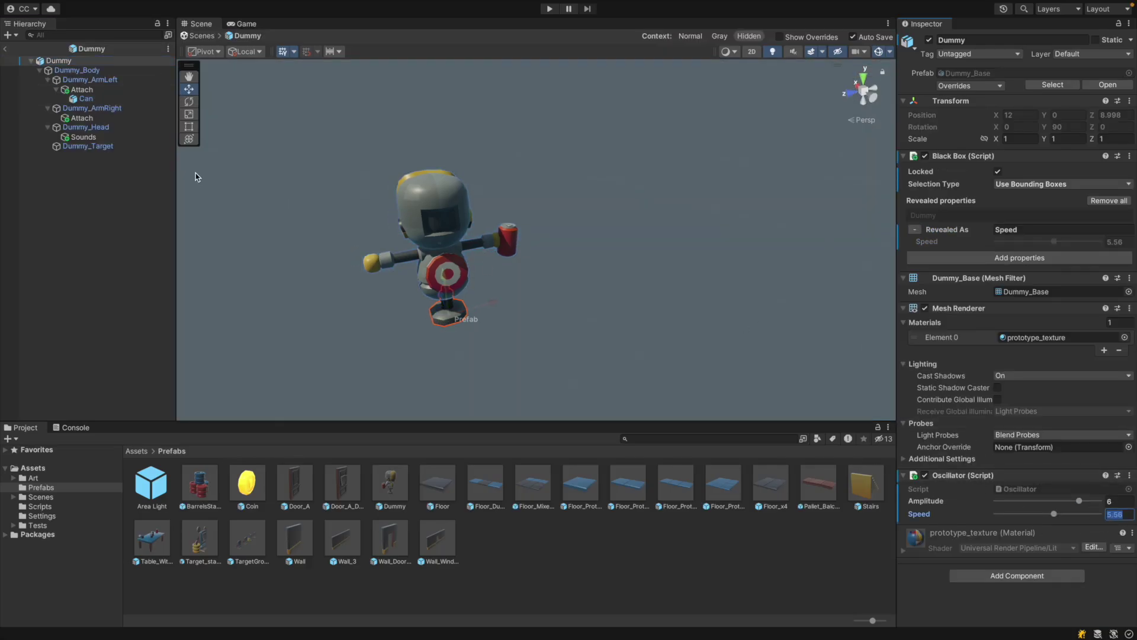
click(5, 51)
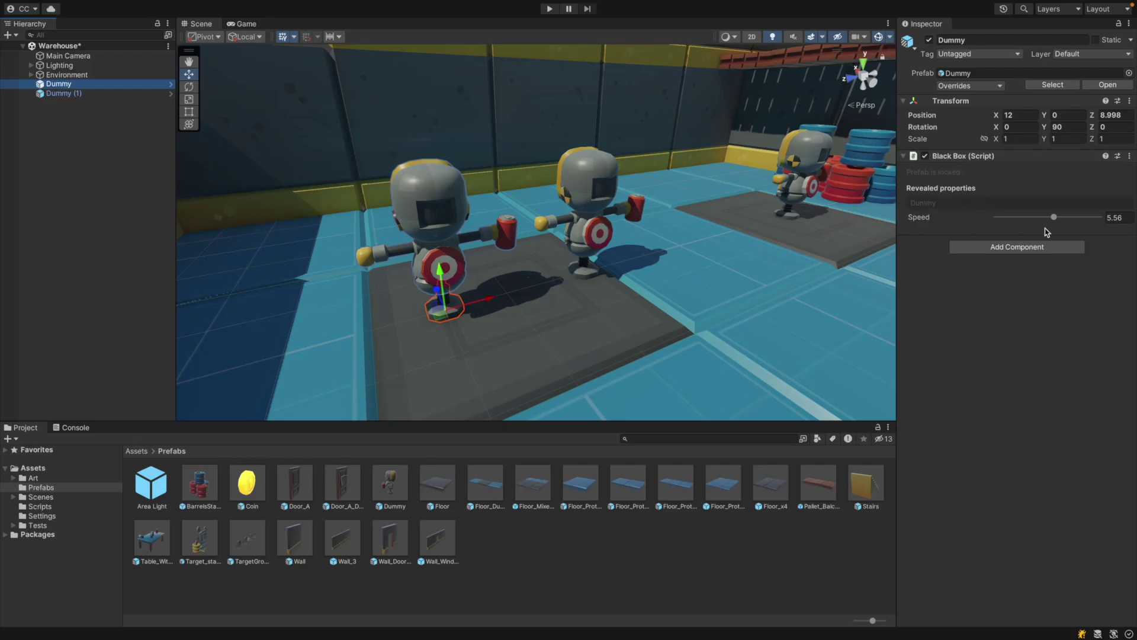
Step: Set the Dummy instance's Speed field to 2
click(1125, 219)
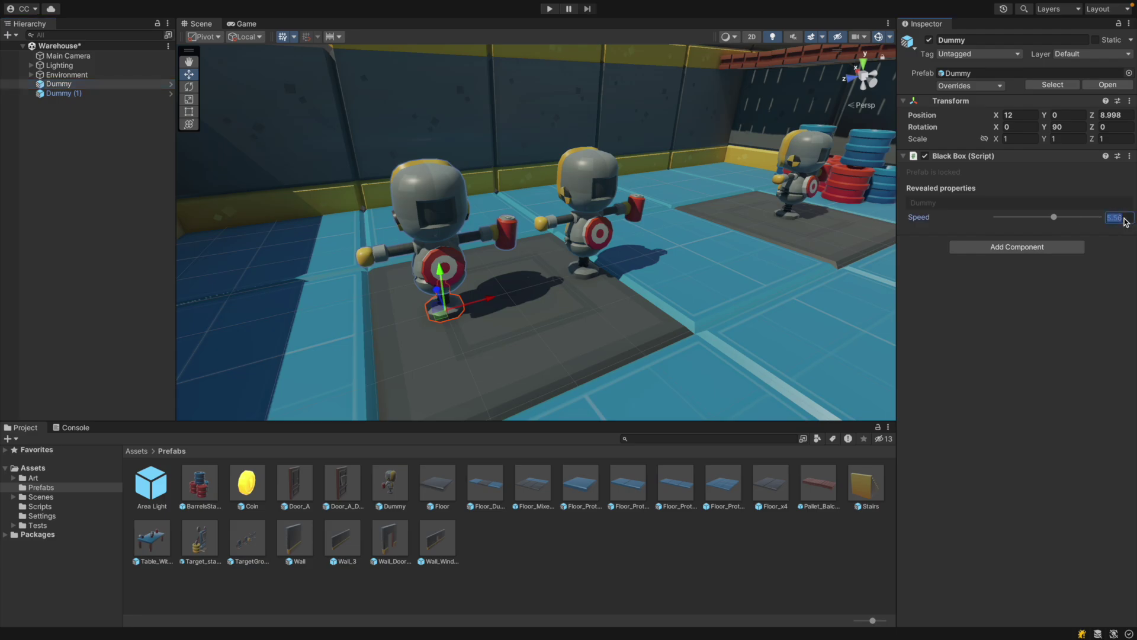
text(2)
key(Return)
Step: Remove the Black Box (Script) component from the Dummy prefab and return to the Warehouse scene
click(171, 84)
right_click(944, 160)
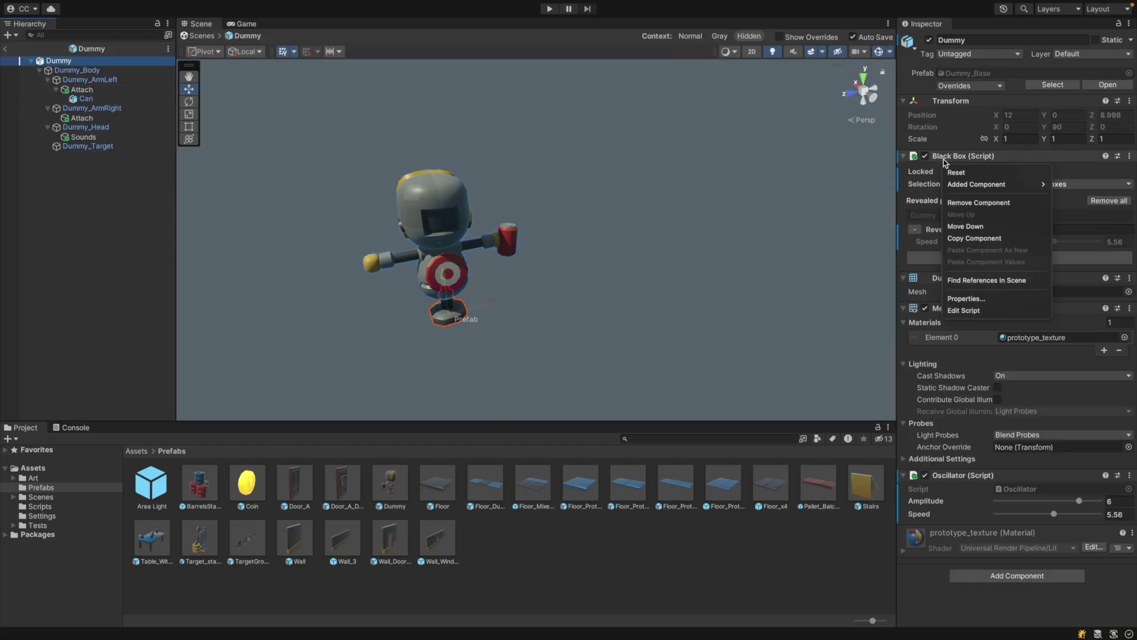
click(979, 202)
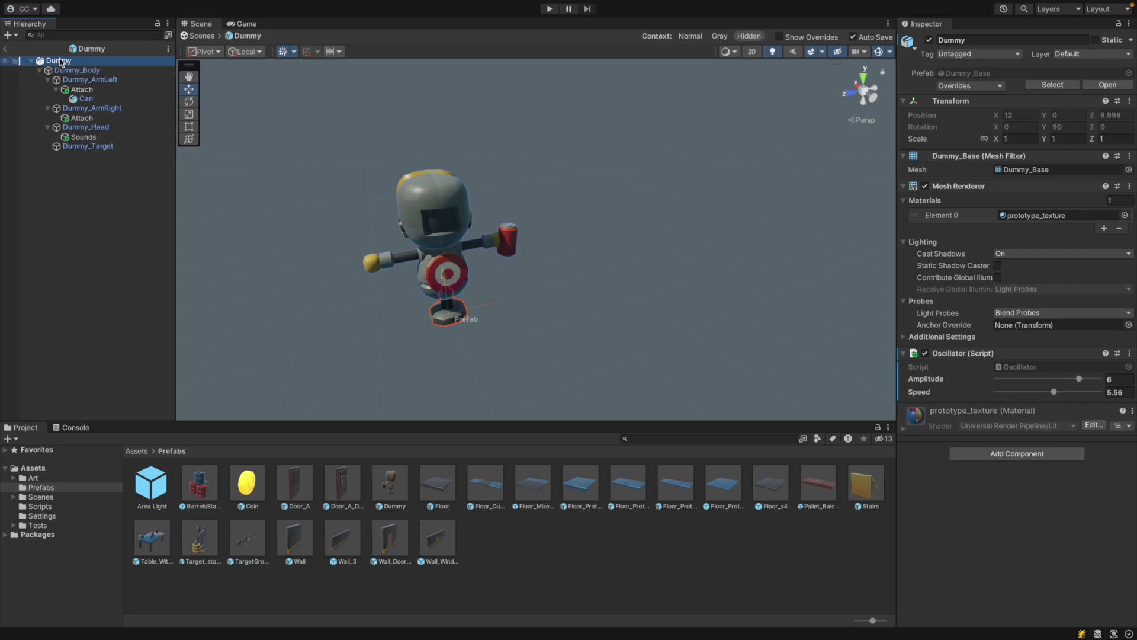
click(5, 49)
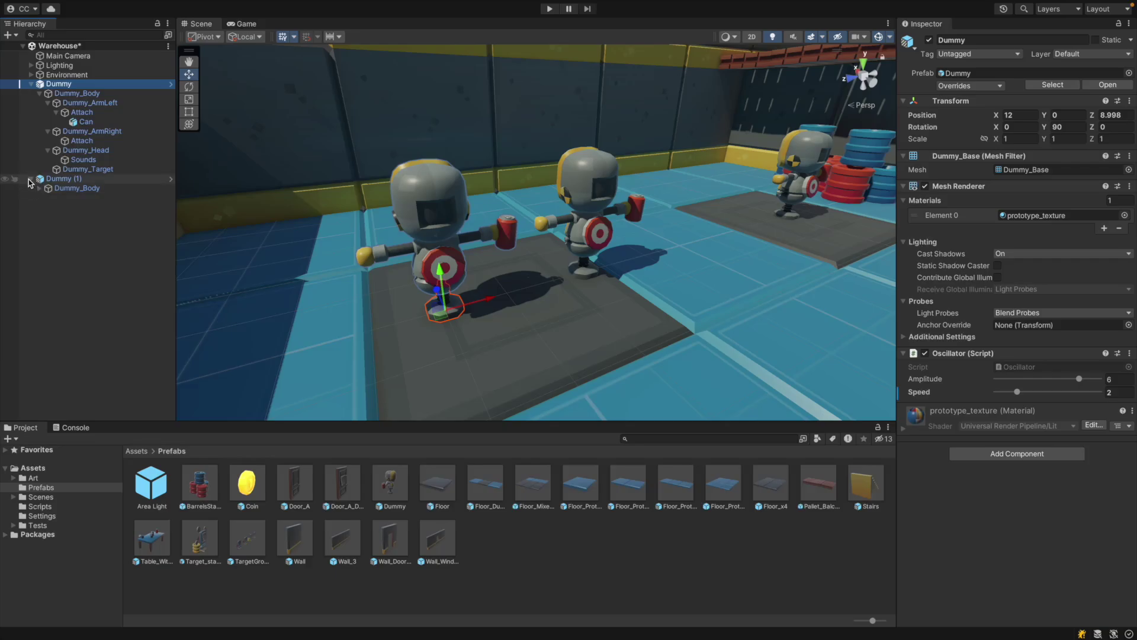
click(31, 179)
click(31, 179)
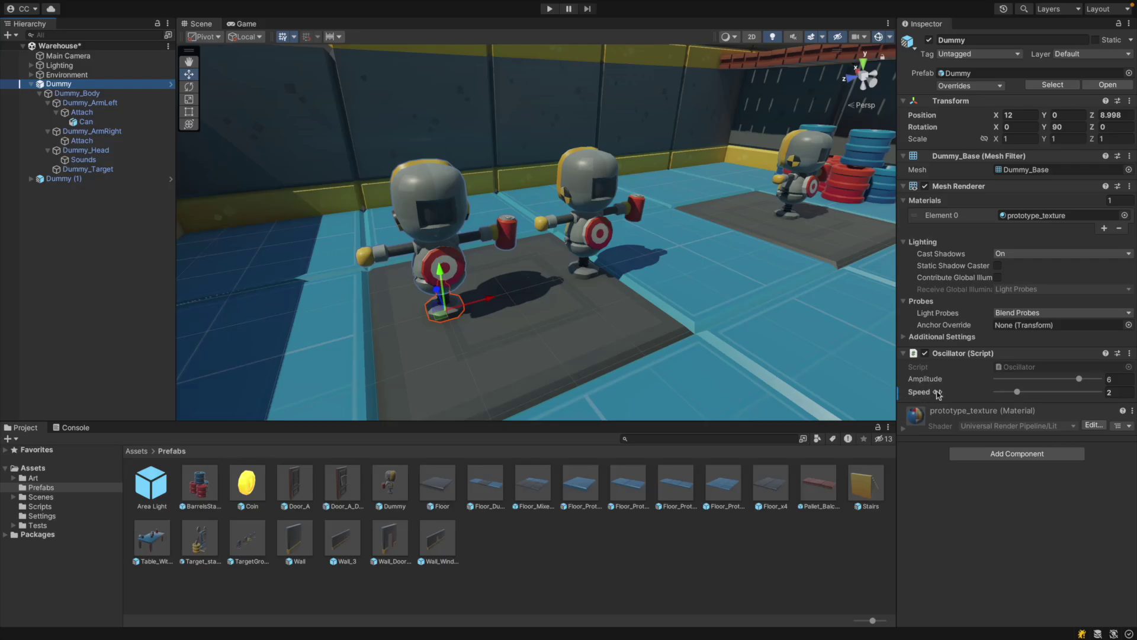
click(1116, 392)
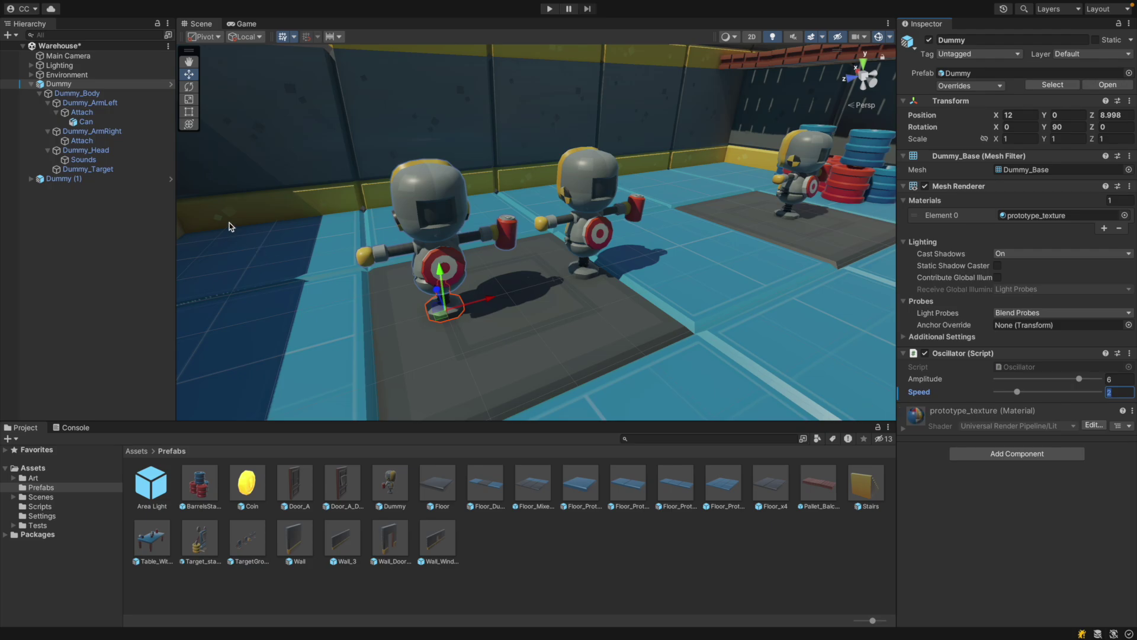
Step: Add a Black Box component to the Dummy prefab revealing This object > Oscillator > Speed
click(171, 85)
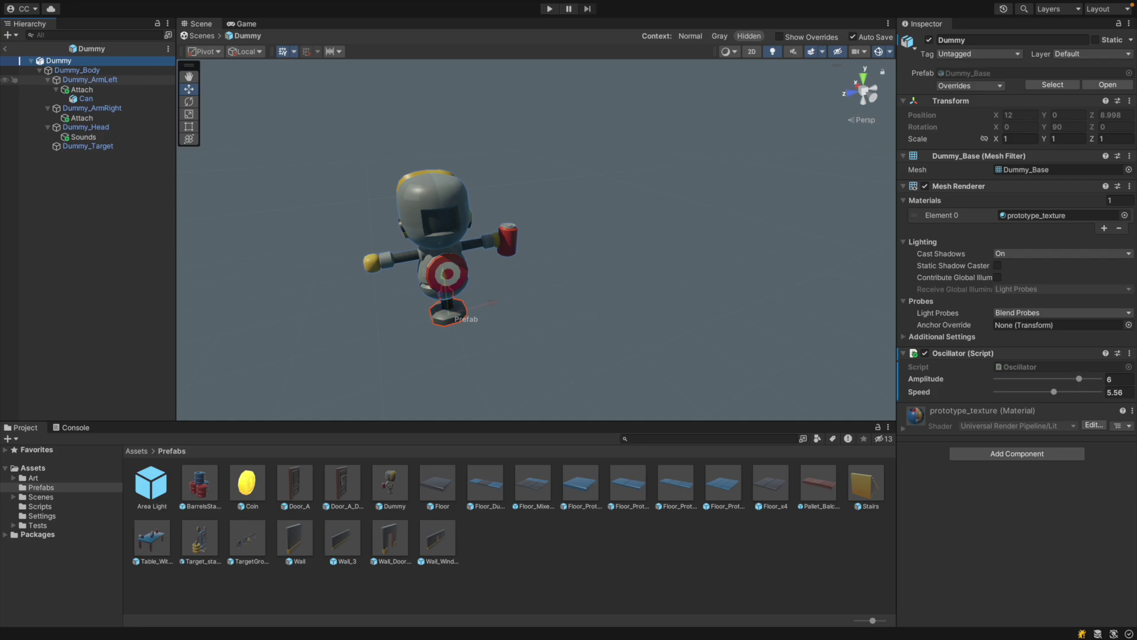
click(980, 454)
key(BackSpace)
text(black)
key(Return)
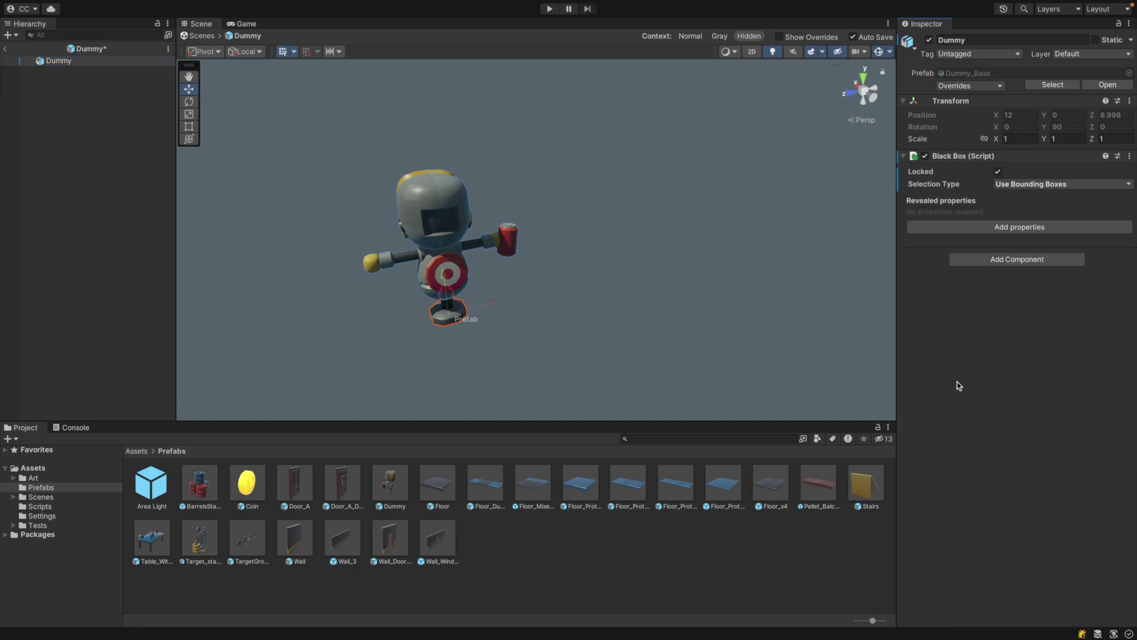
click(995, 228)
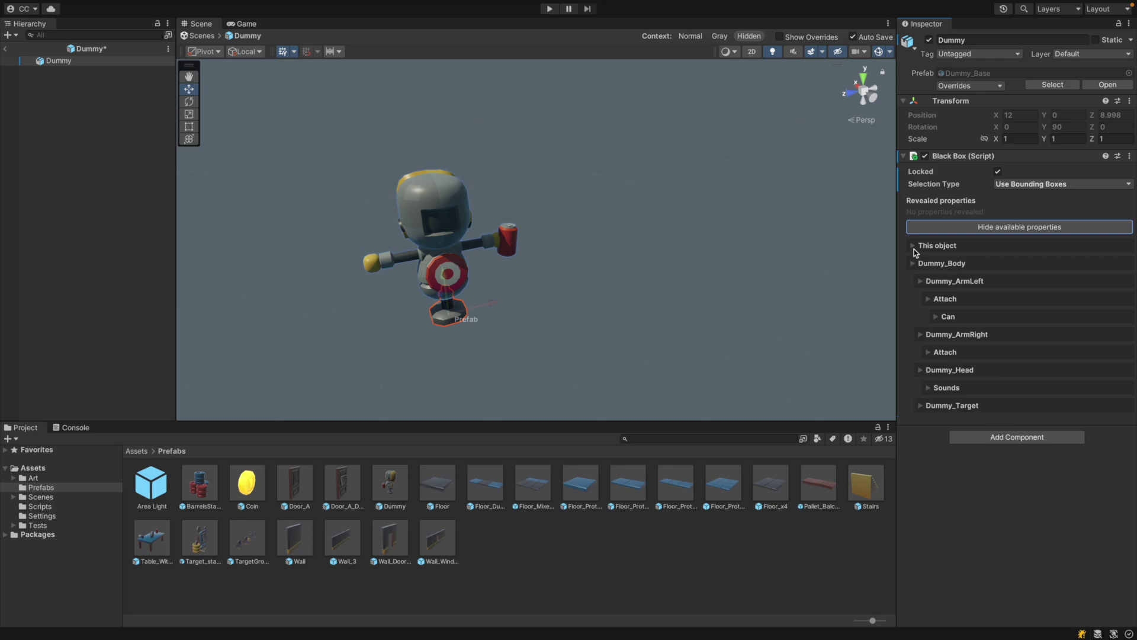
click(914, 246)
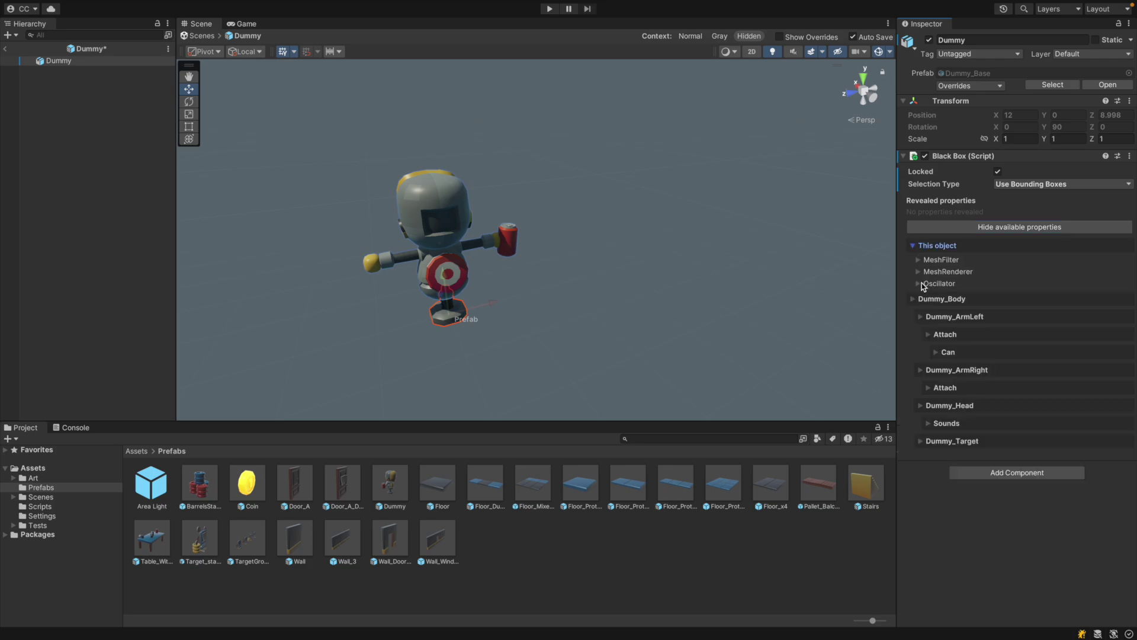
click(919, 283)
click(930, 310)
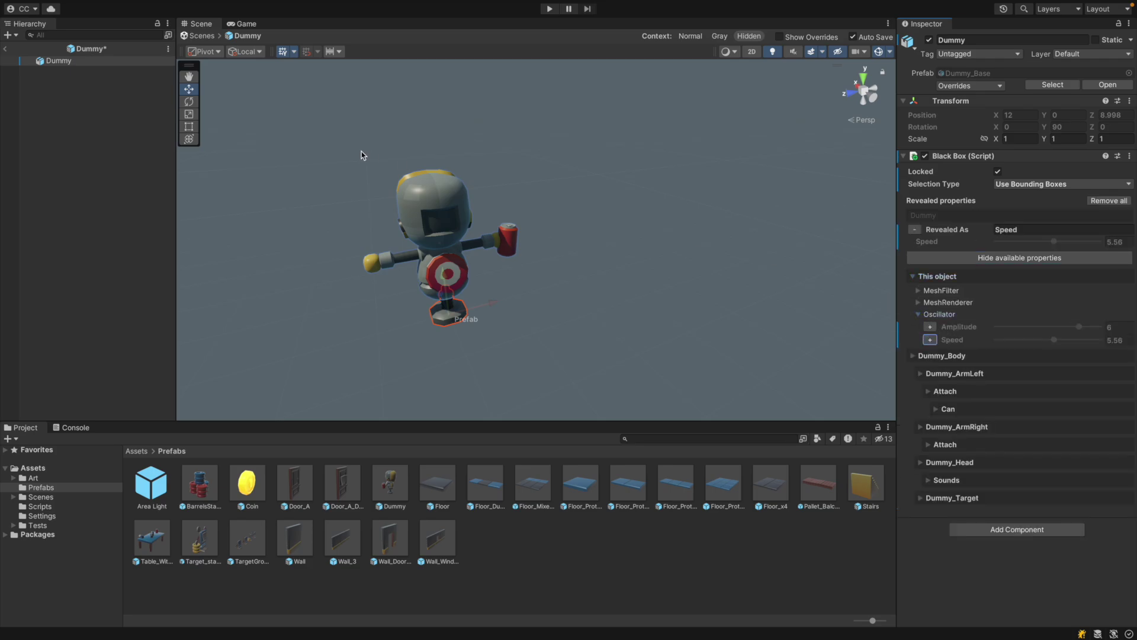
Step: Back in the Warehouse scene, confirm the first Dummy's Oscillator Speed override of 2
click(5, 49)
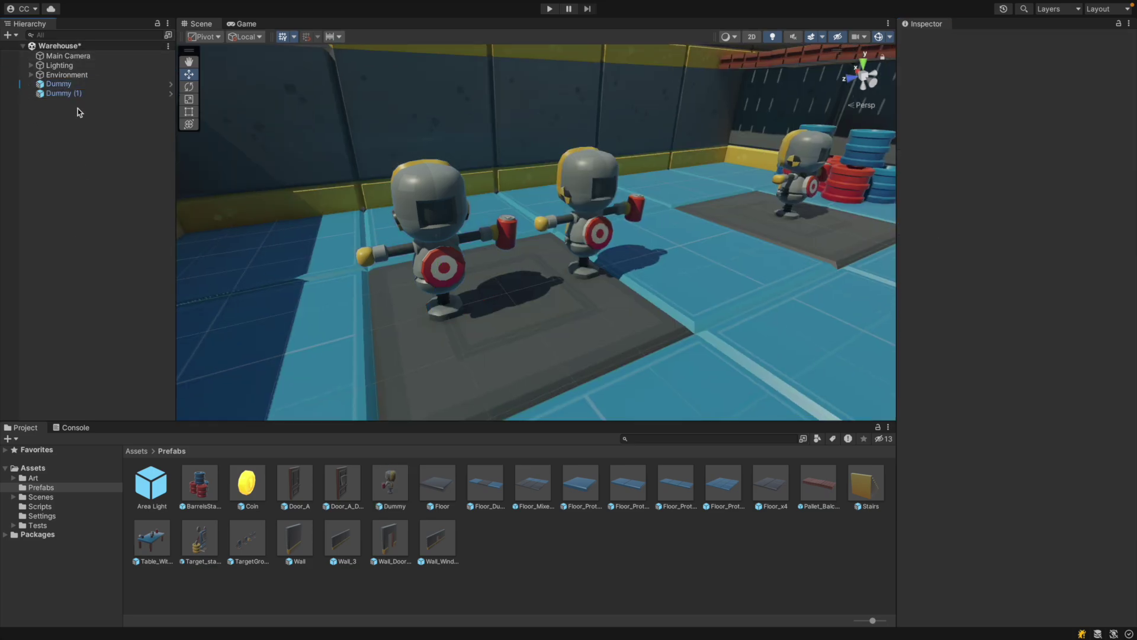
click(59, 83)
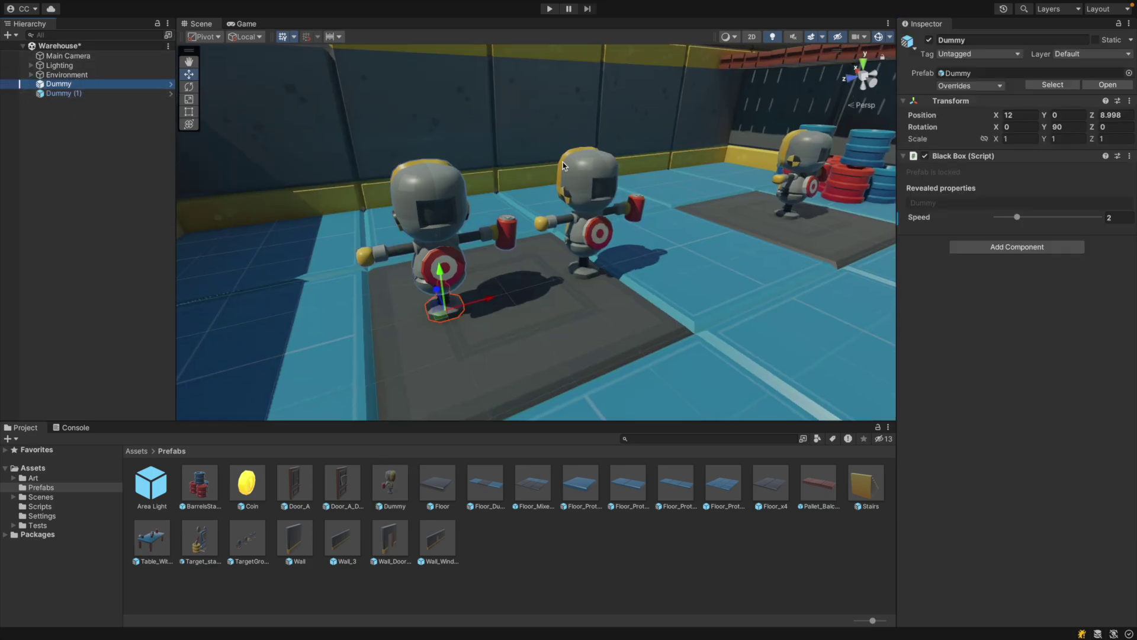
click(958, 86)
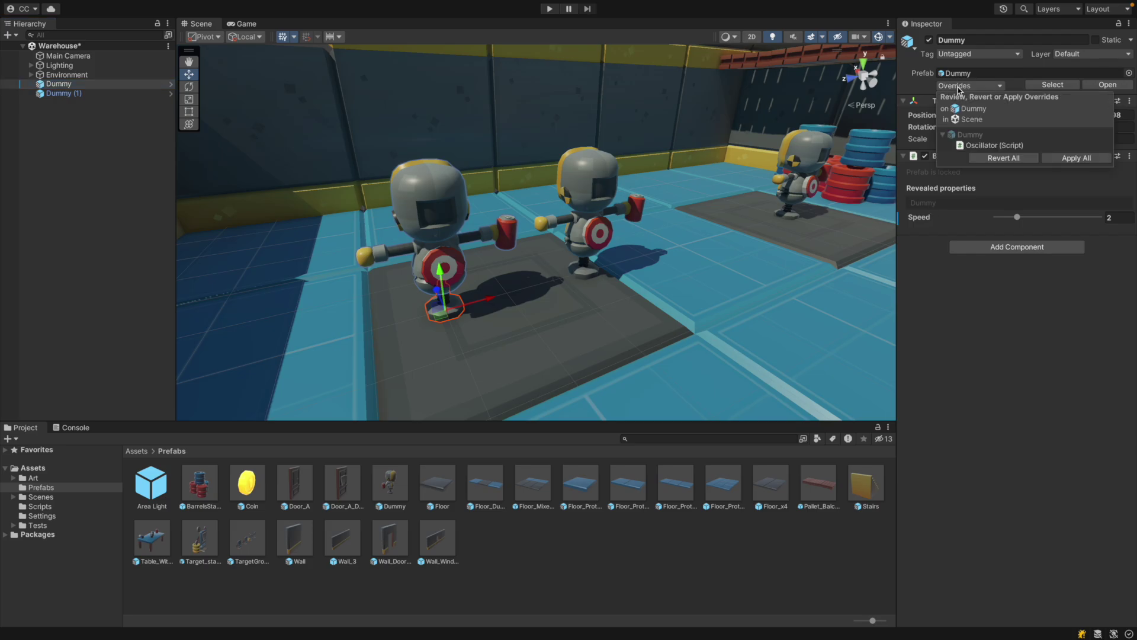
click(988, 146)
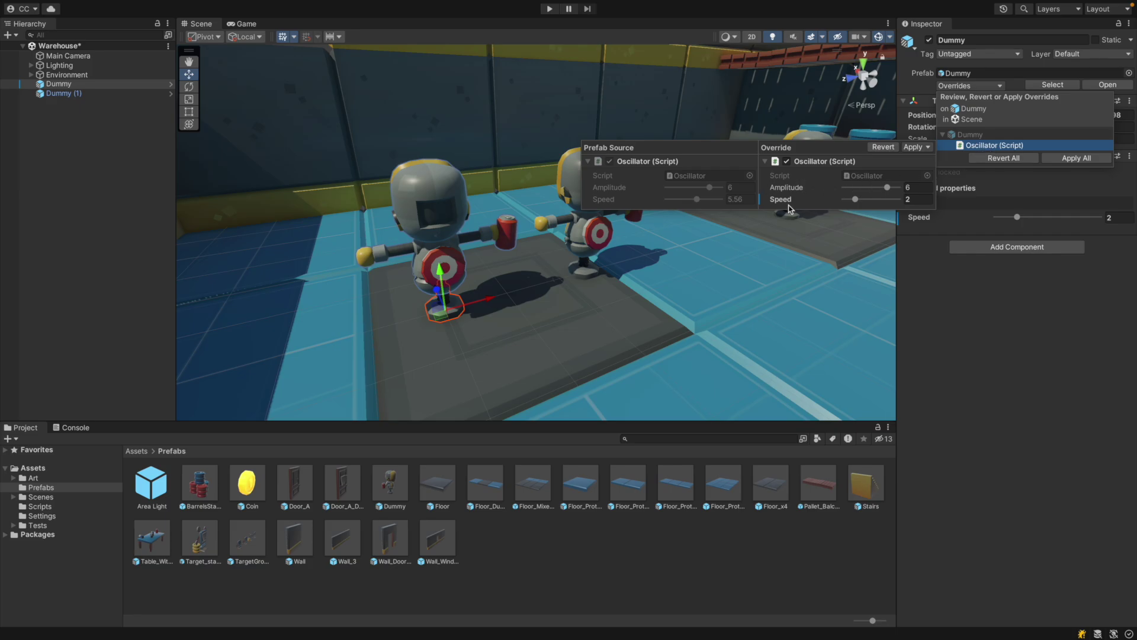
click(1033, 322)
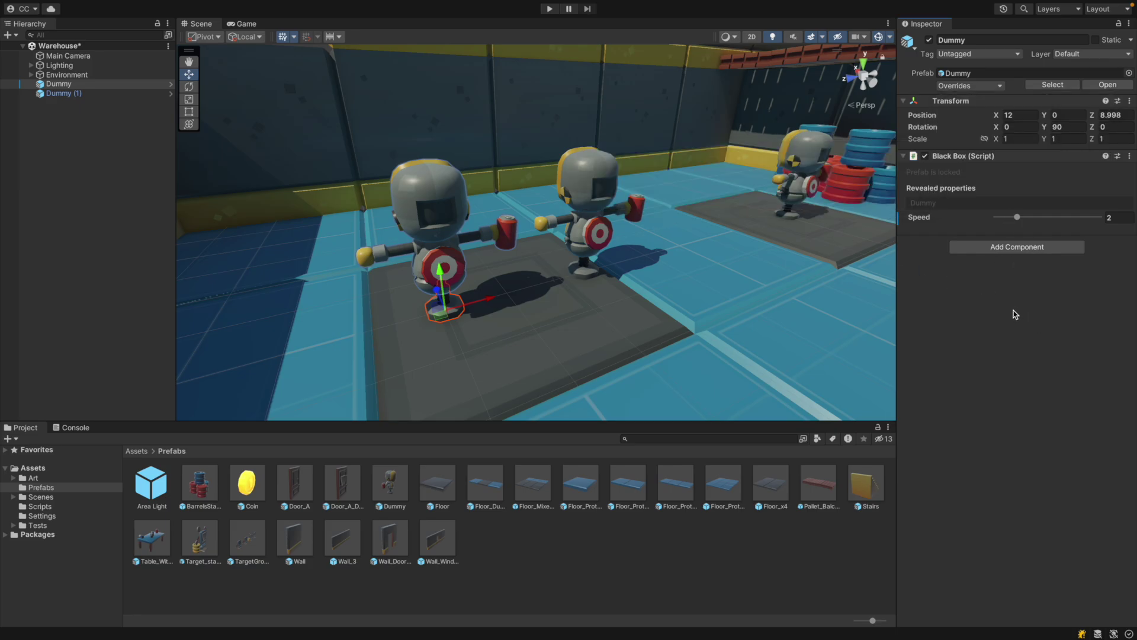
Step: Reopen the Dummy prefab and drag Black Box (Script) above Mesh Filter, directly beneath Transform
click(97, 178)
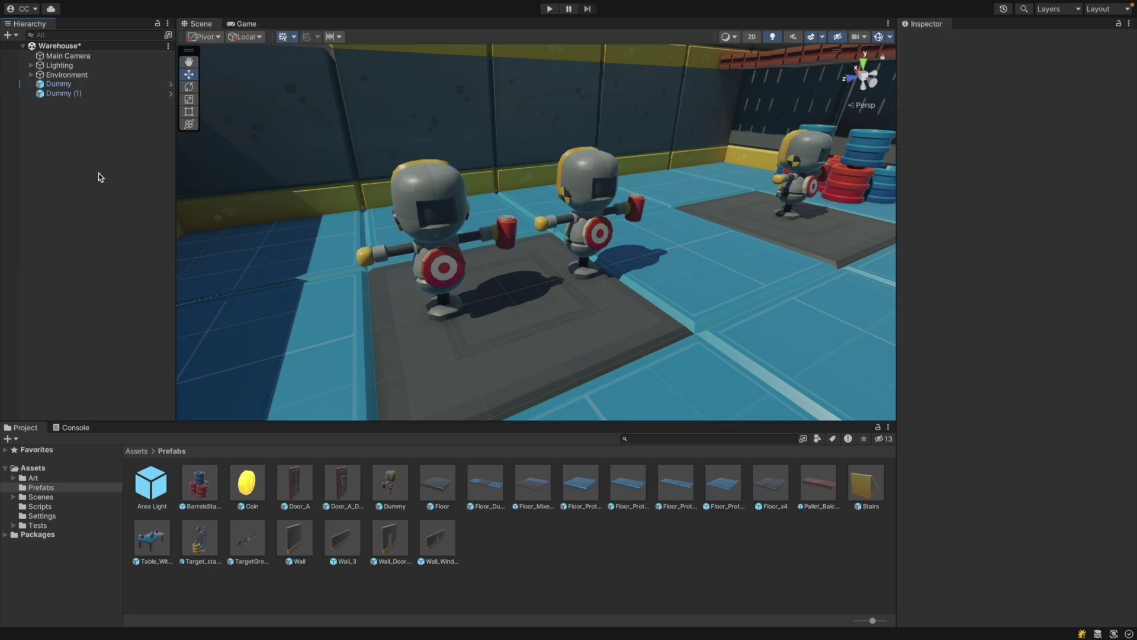
click(97, 84)
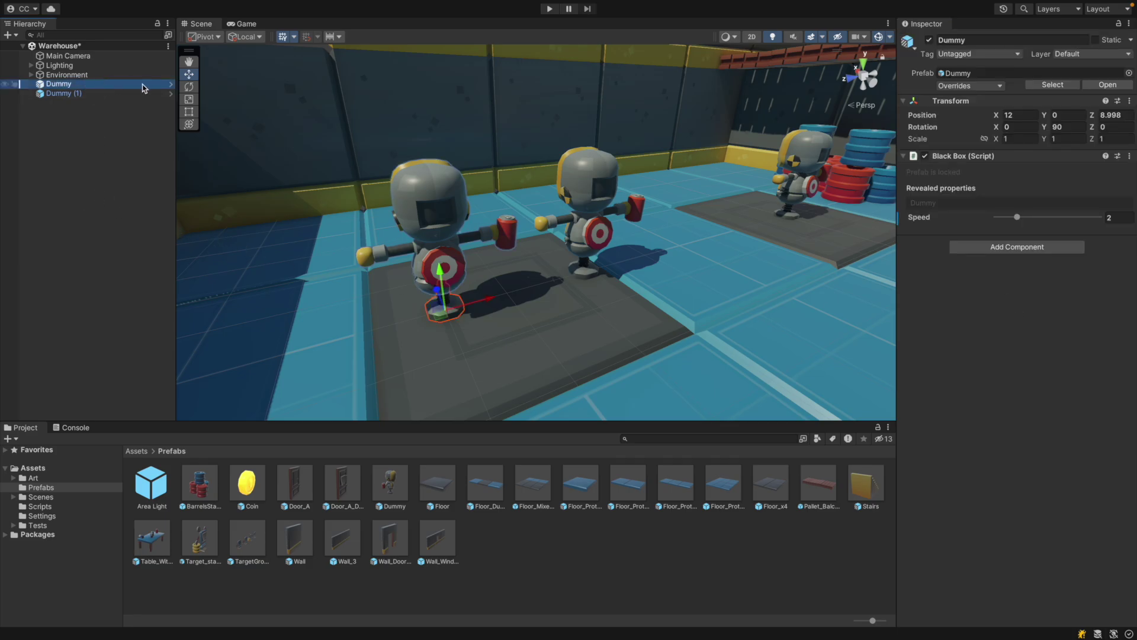
click(170, 85)
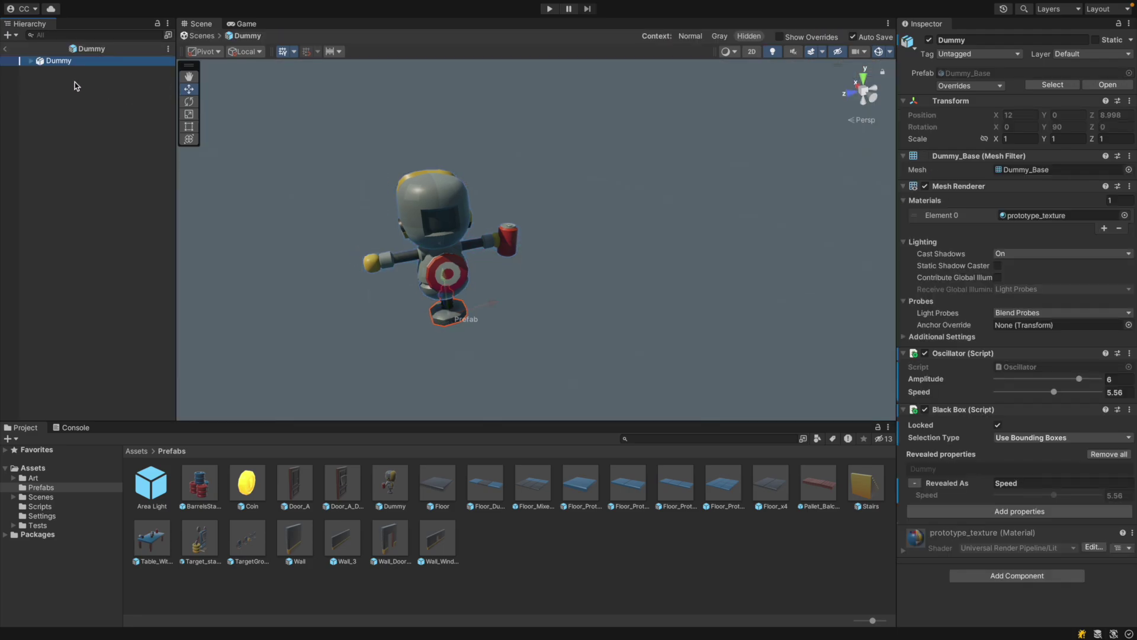
alt+click(31, 61)
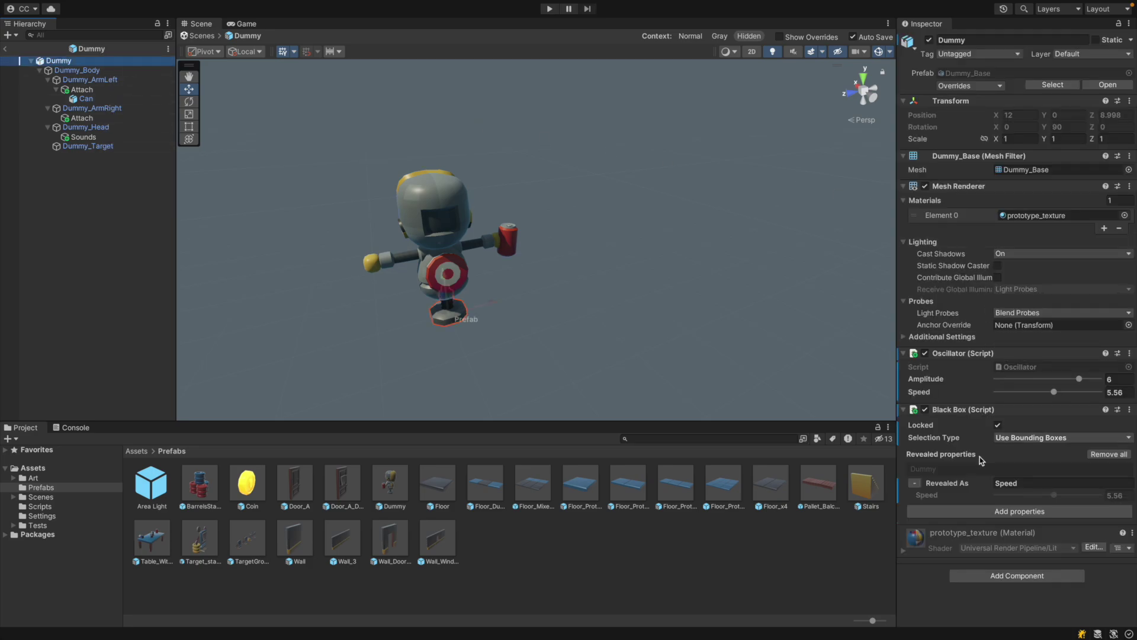
drag(972, 411, 995, 151)
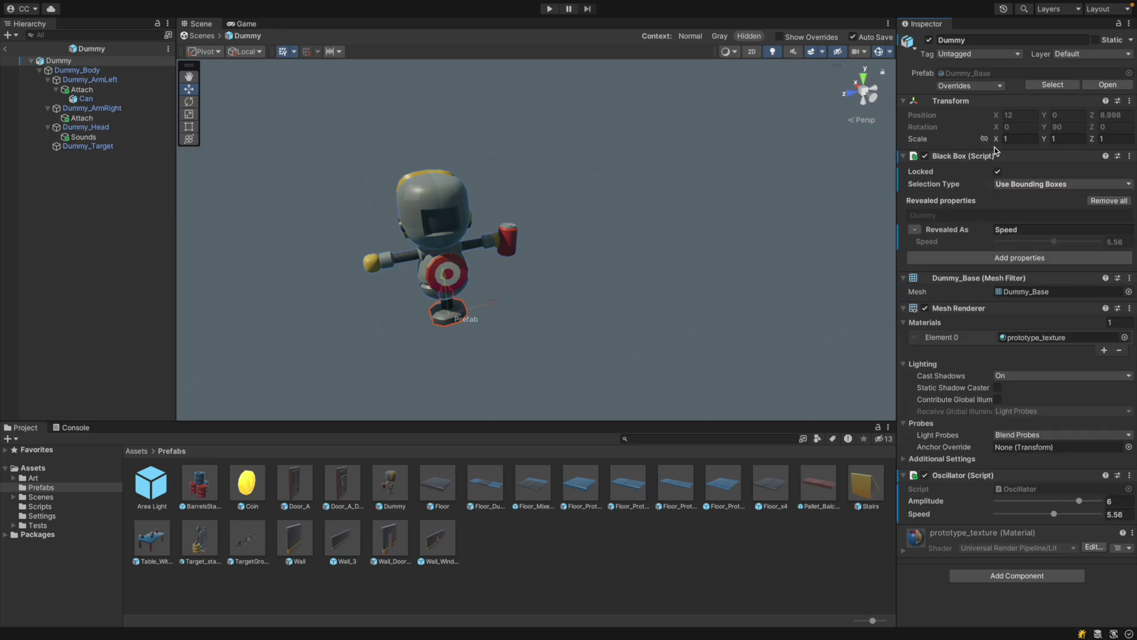
click(1005, 261)
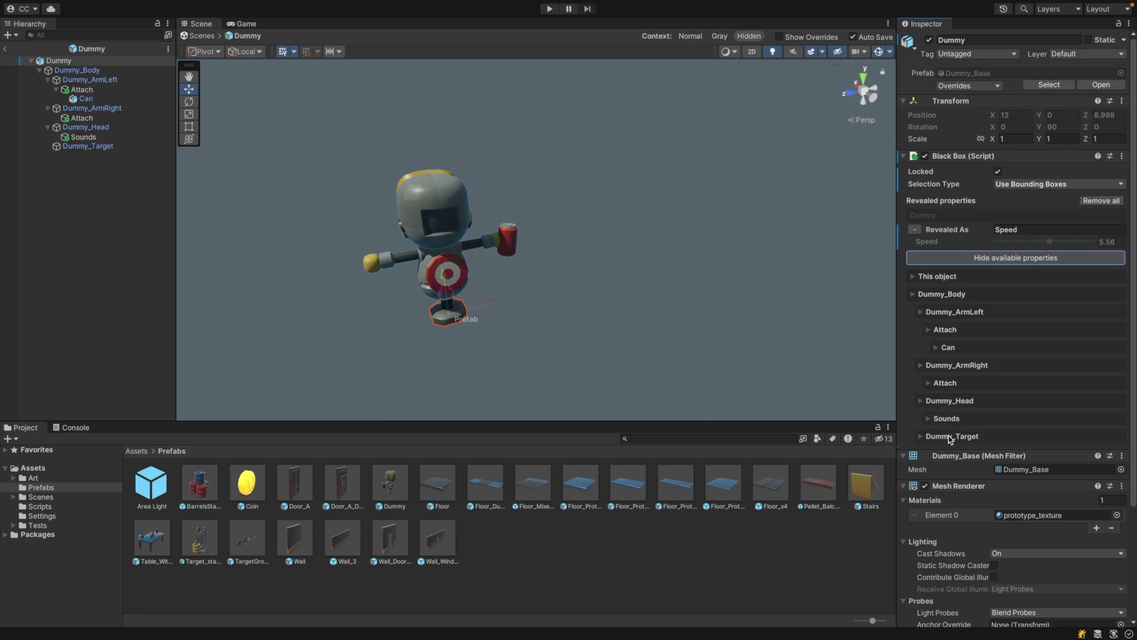
click(965, 259)
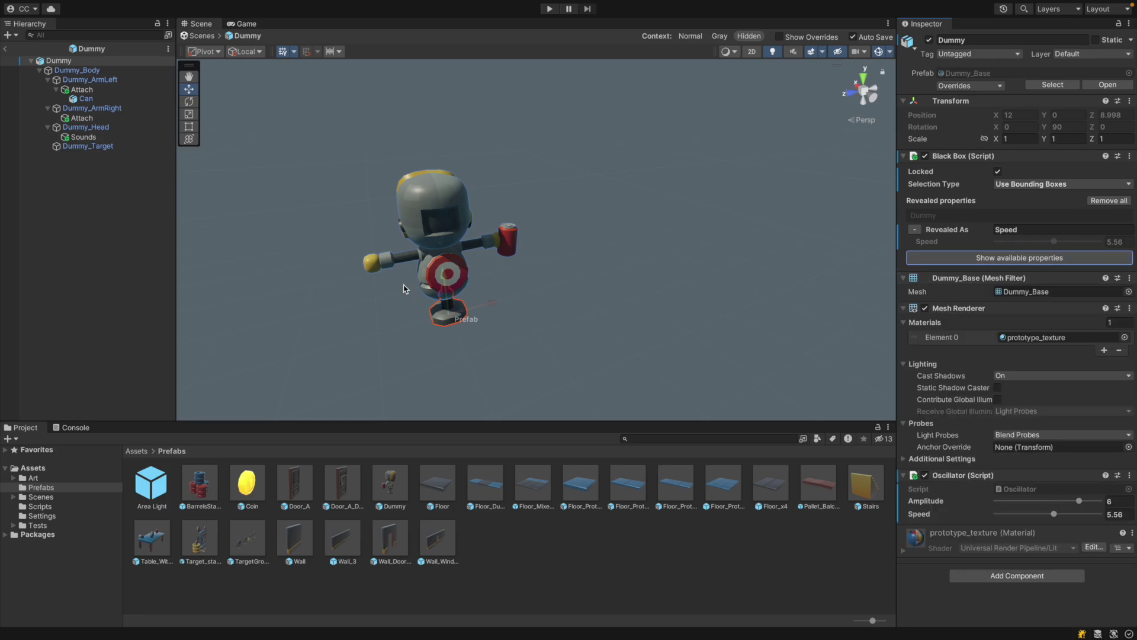
Step: Select the Sounds child object and expand its Audio Source settings
click(90, 138)
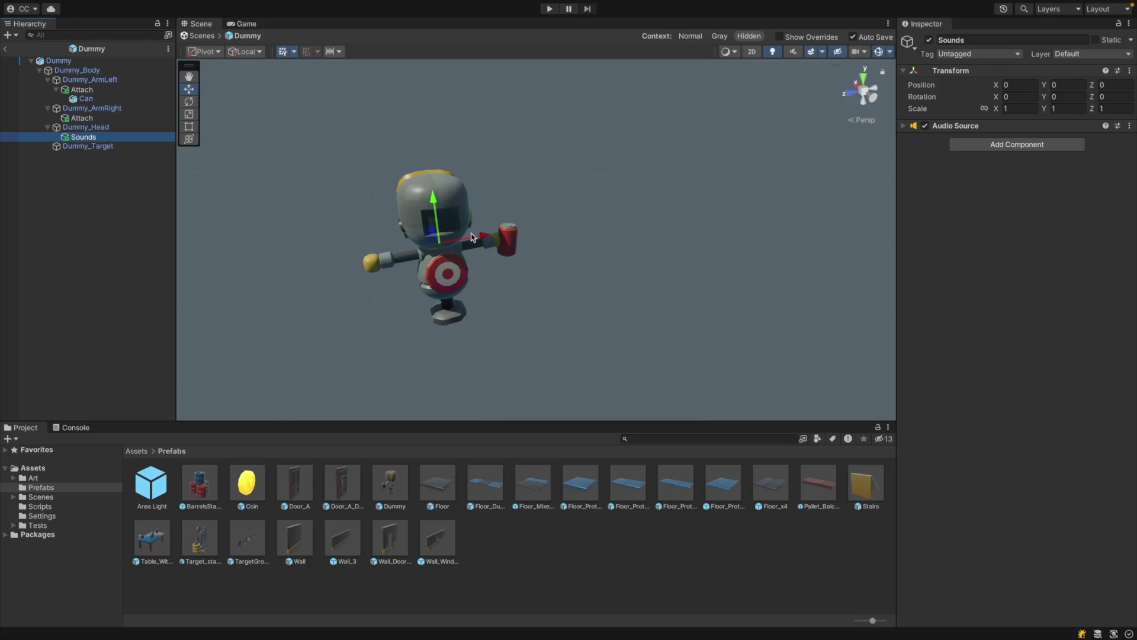
click(977, 131)
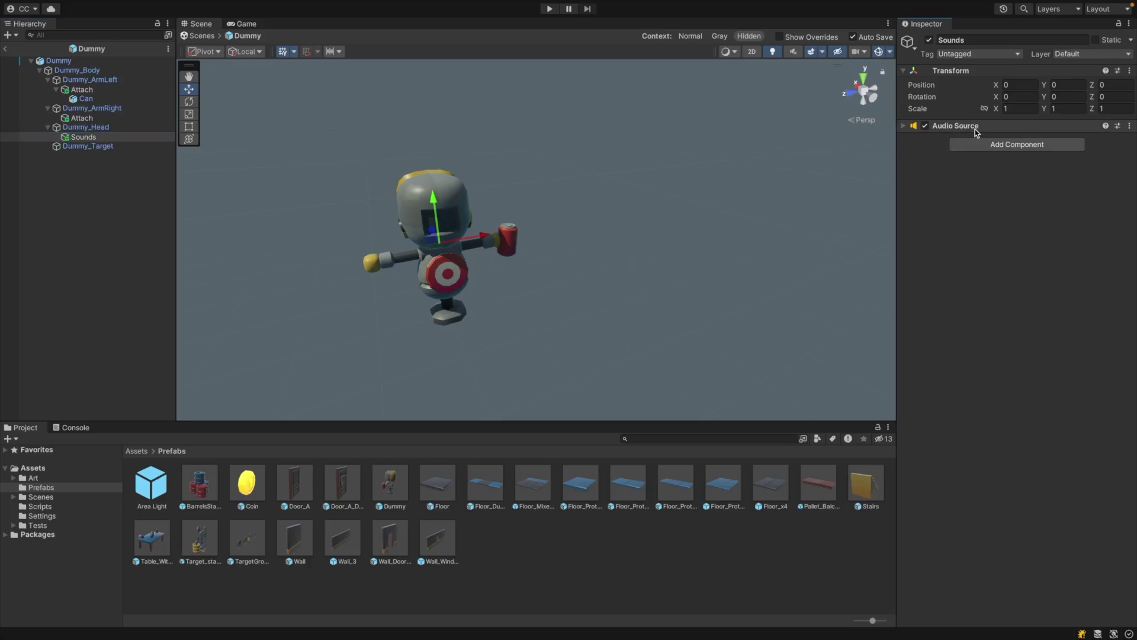
click(976, 127)
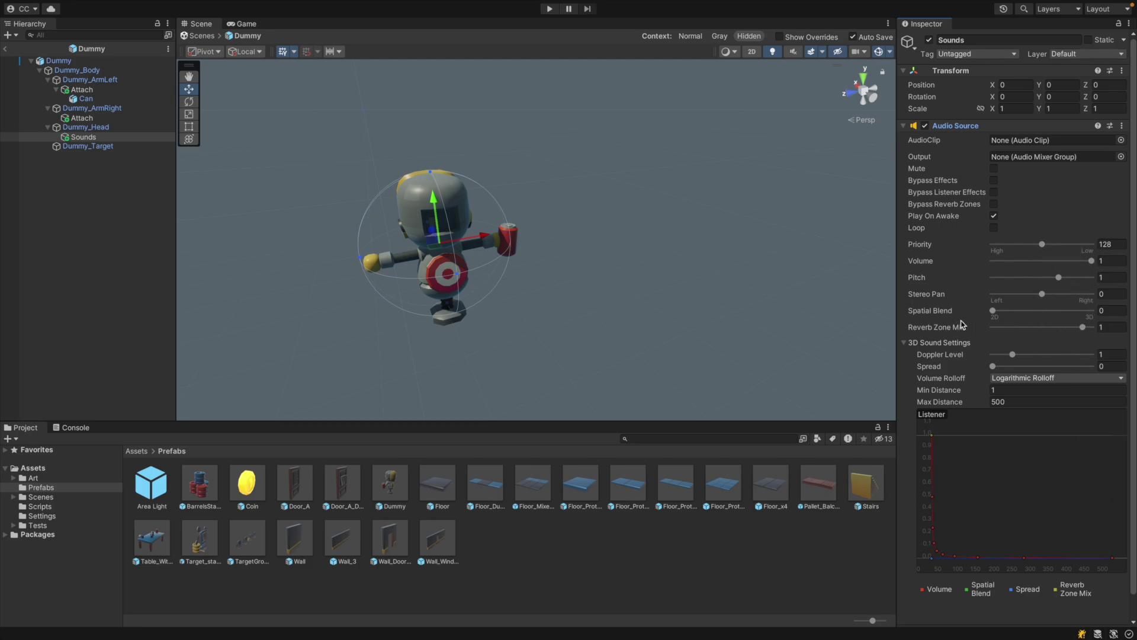
click(906, 343)
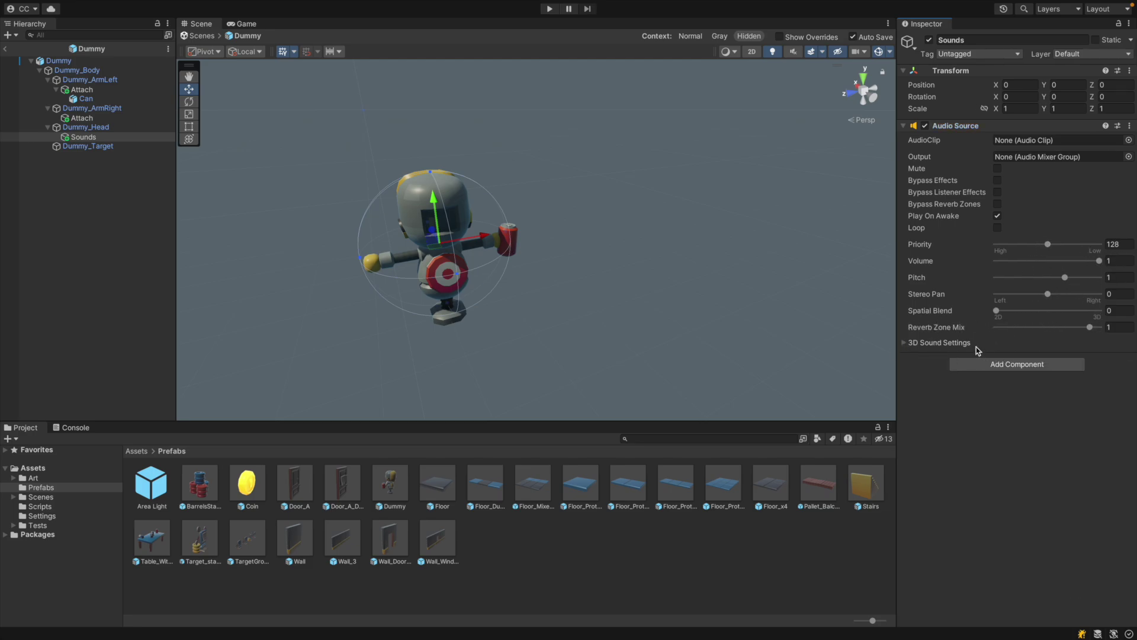
click(922, 343)
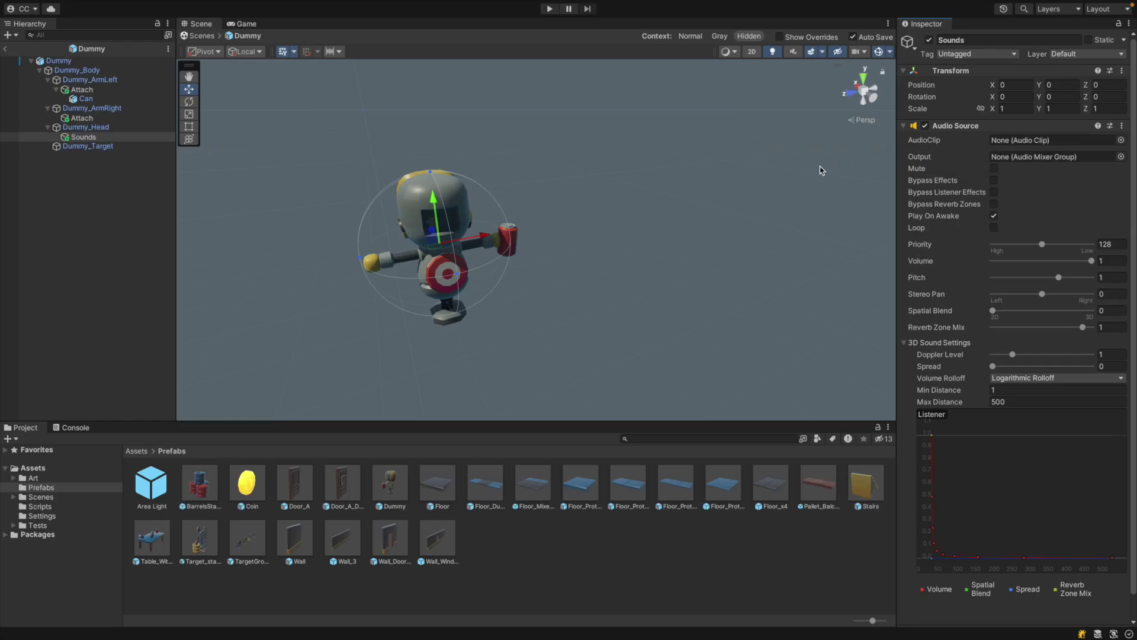
Step: Reveal the Audio Source's AudioClip and Volume properties on the Black Box
right_click(937, 142)
click(978, 225)
right_click(925, 261)
click(944, 318)
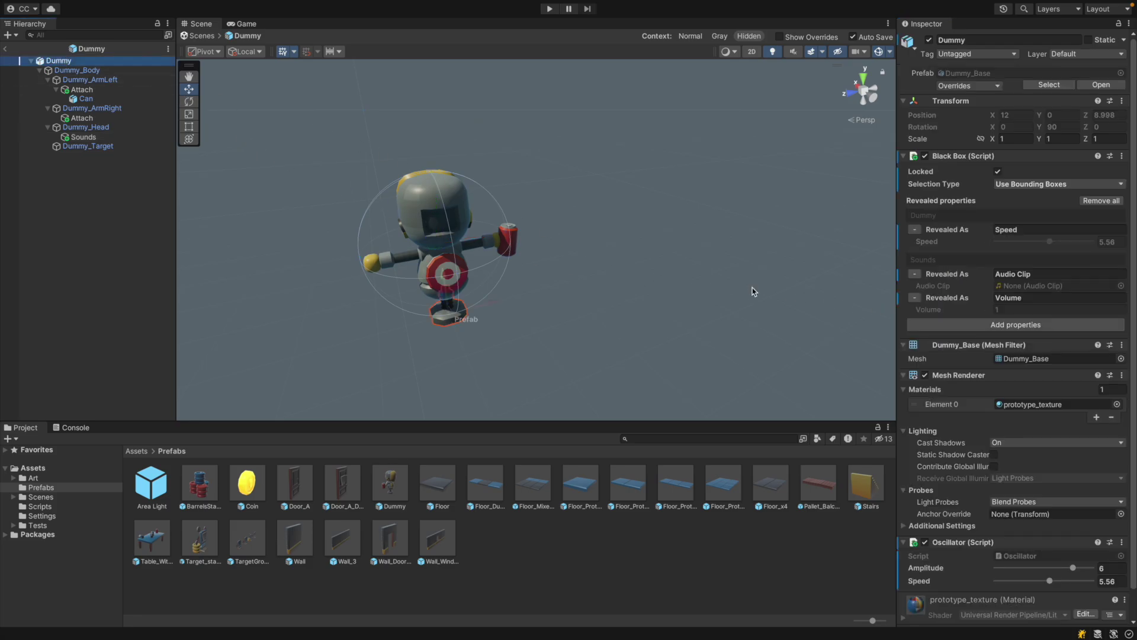
Step: Set the revealed names to 'Voice clip' and 'Voice volume', then exit Prefab Mode
drag(900, 268, 849, 268)
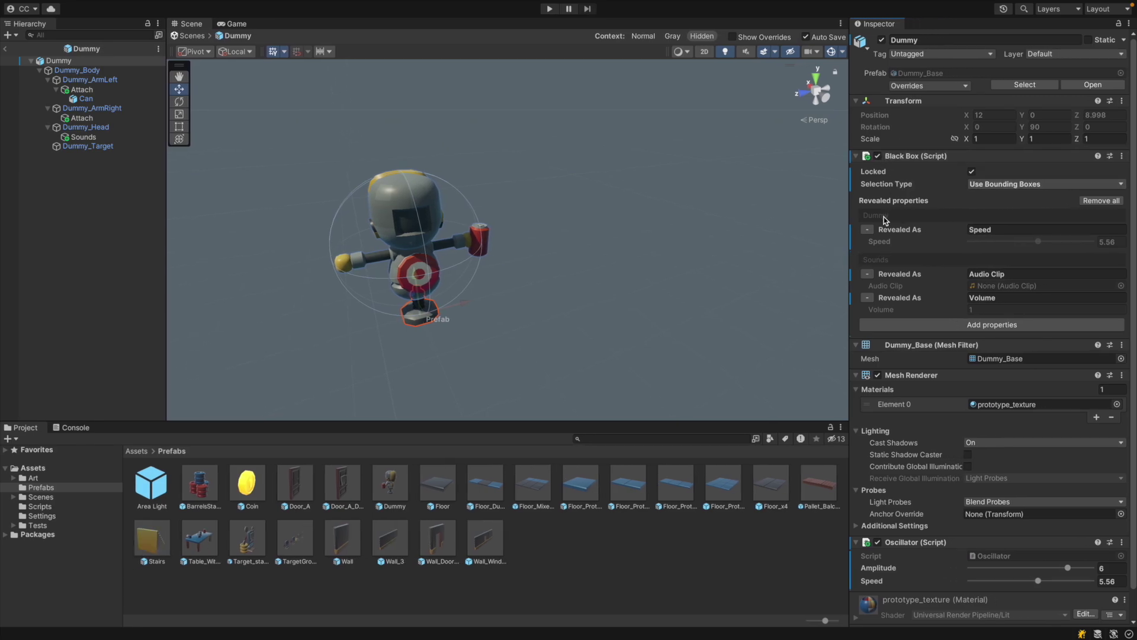
click(988, 233)
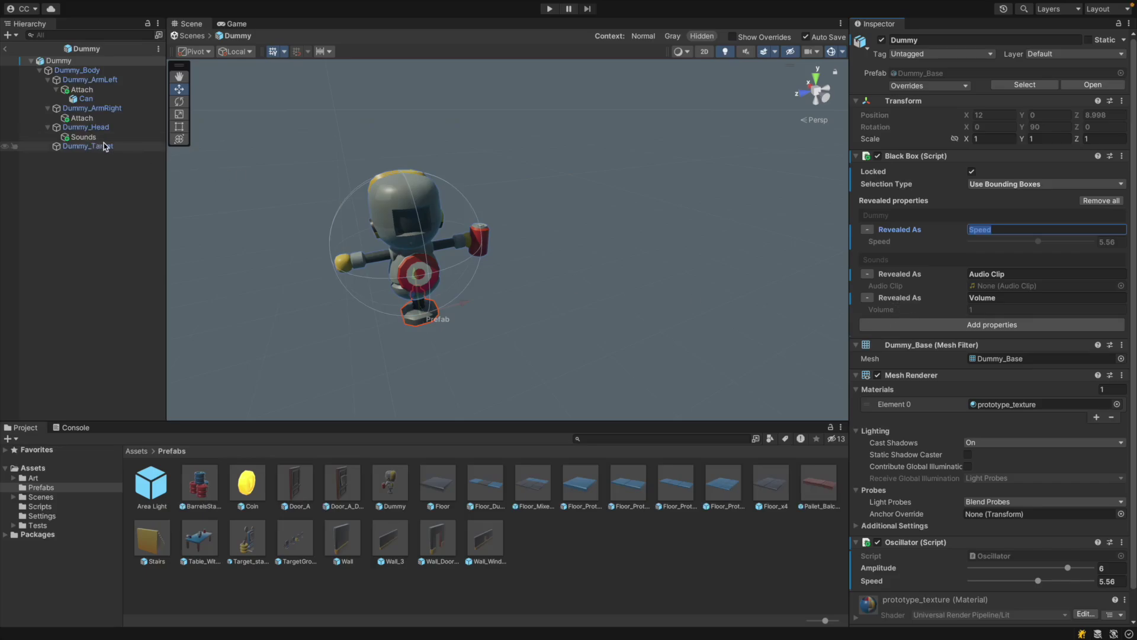
click(986, 275)
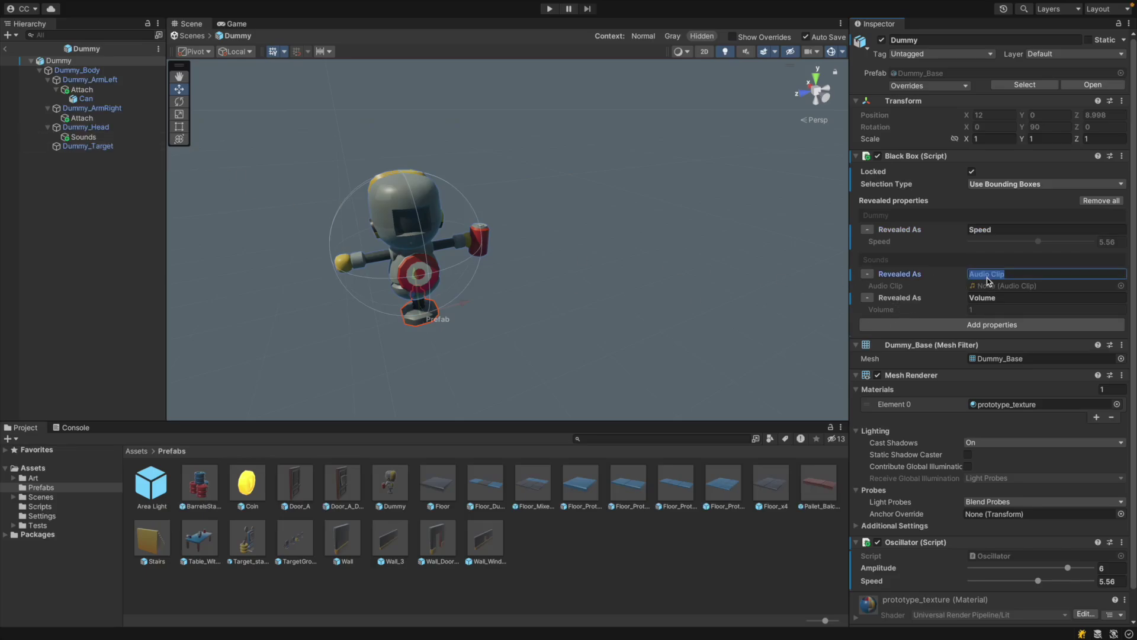
text(Voice clip)
click(998, 298)
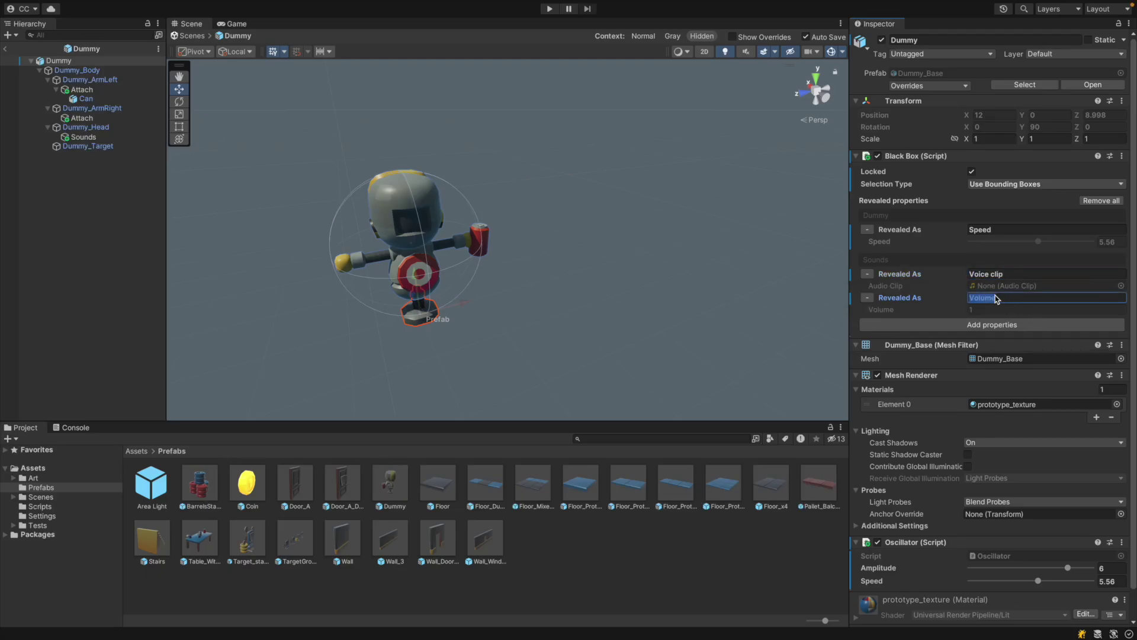
text(Voice volume)
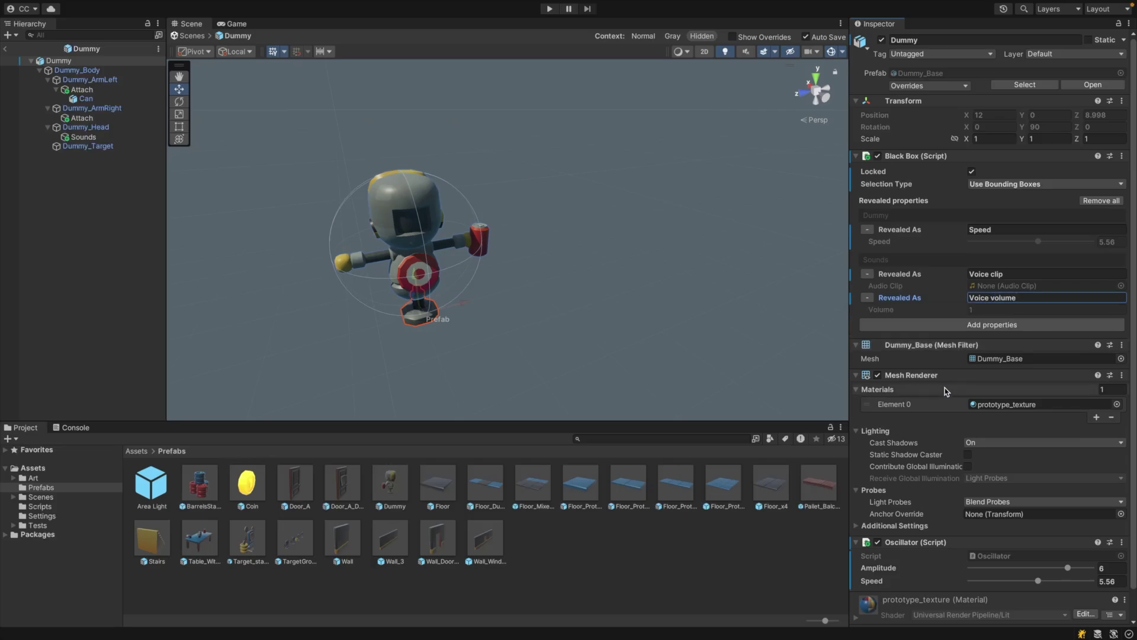
click(5, 48)
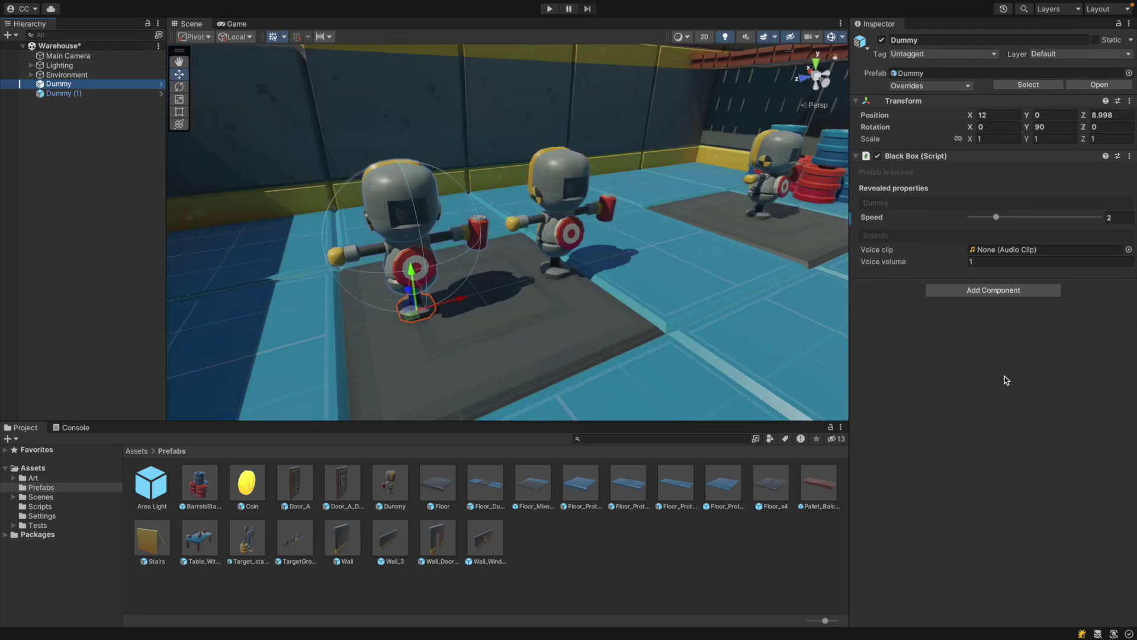
Step: Give the first Dummy voice clip Emotes_Hey-1 and voice volume 0.9
click(1127, 250)
double_click(723, 304)
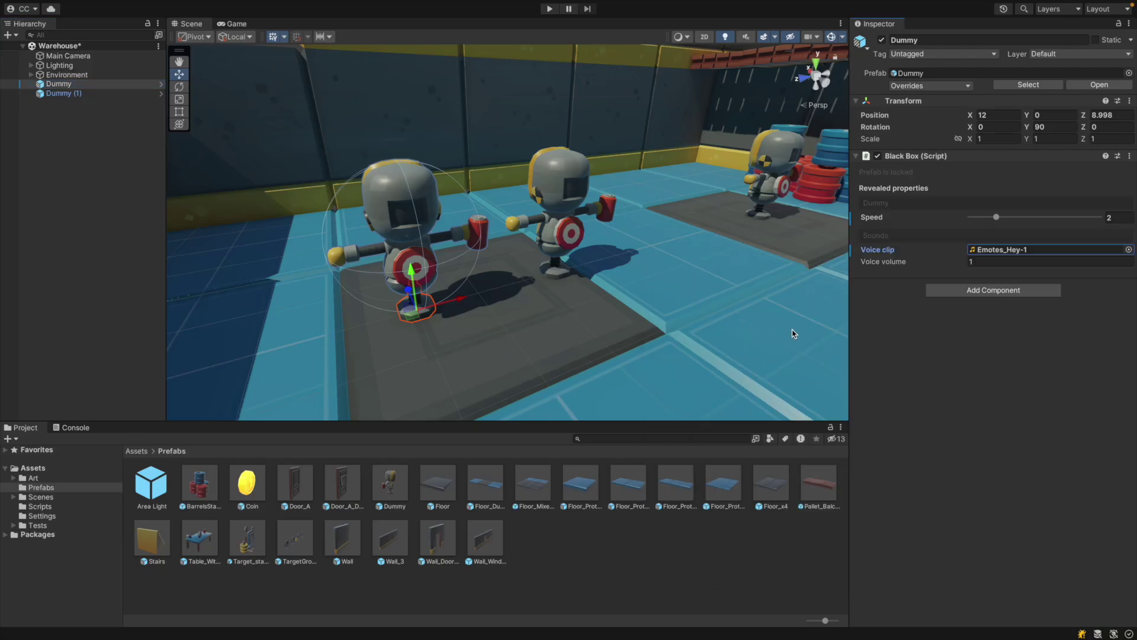
click(1044, 263)
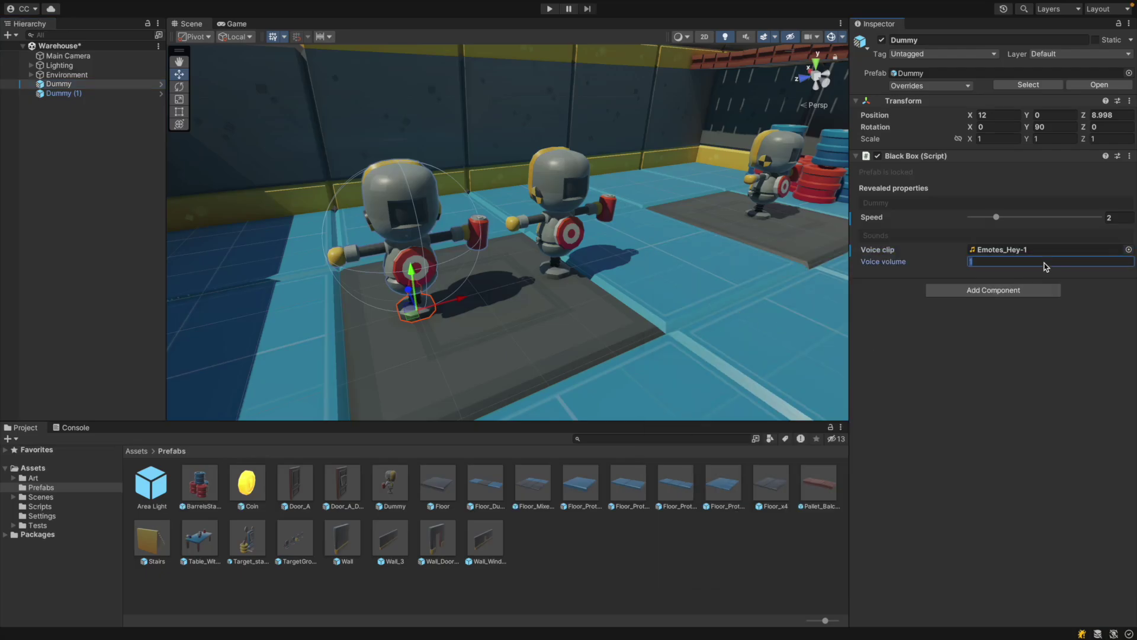
text(0.9)
Step: Give Dummy (1) voice clip Emotes_Hey-1 and voice volume 0.67
click(558, 182)
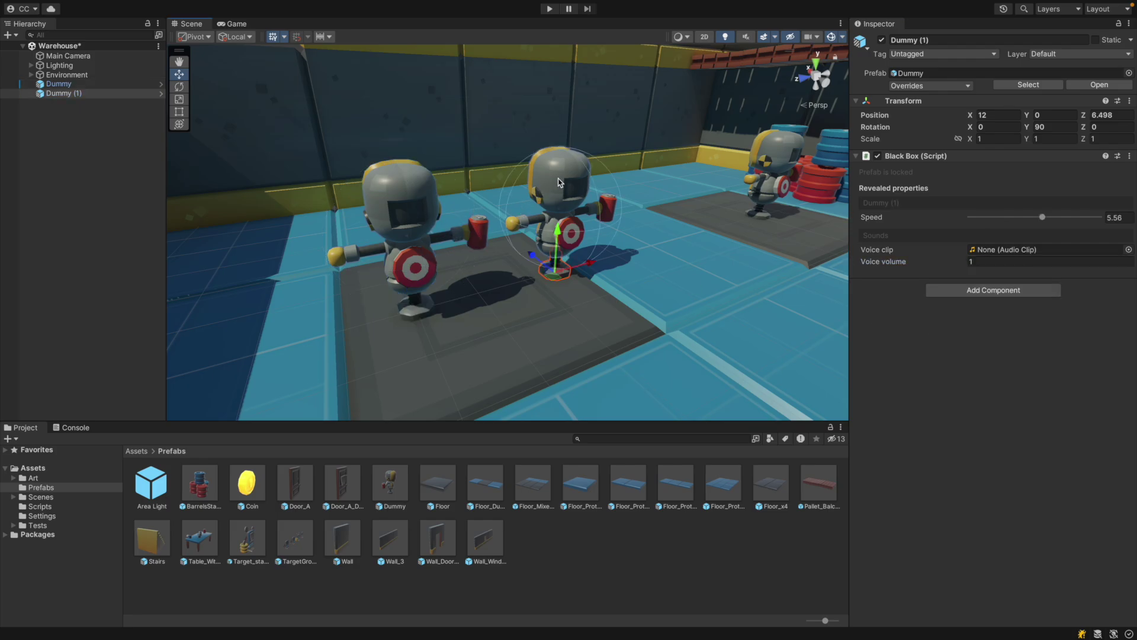
click(1128, 249)
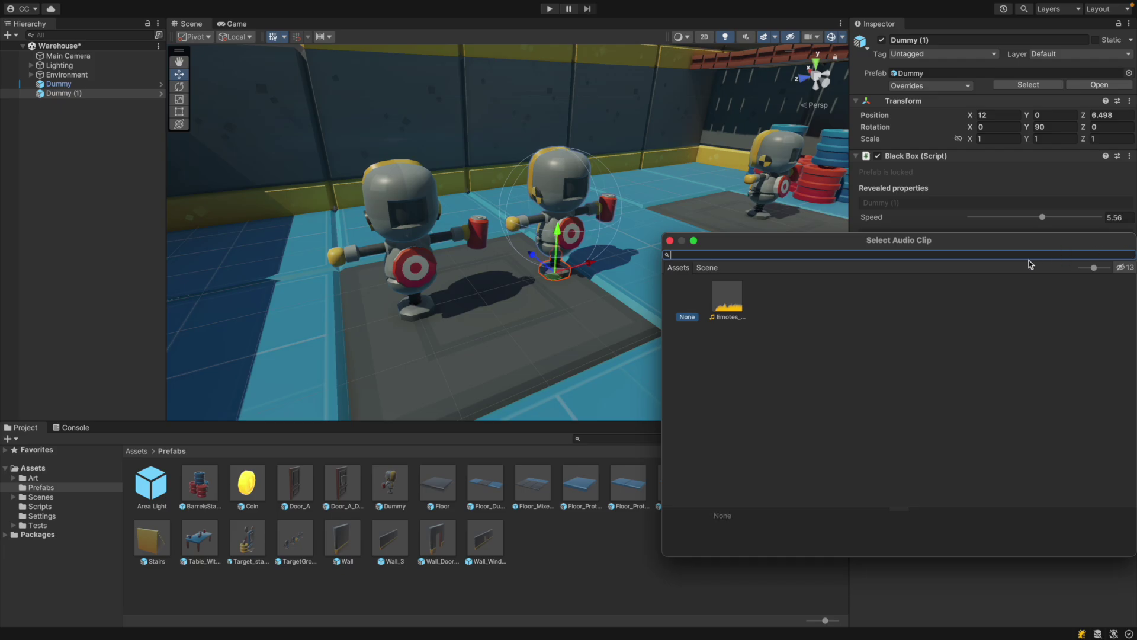
double_click(728, 296)
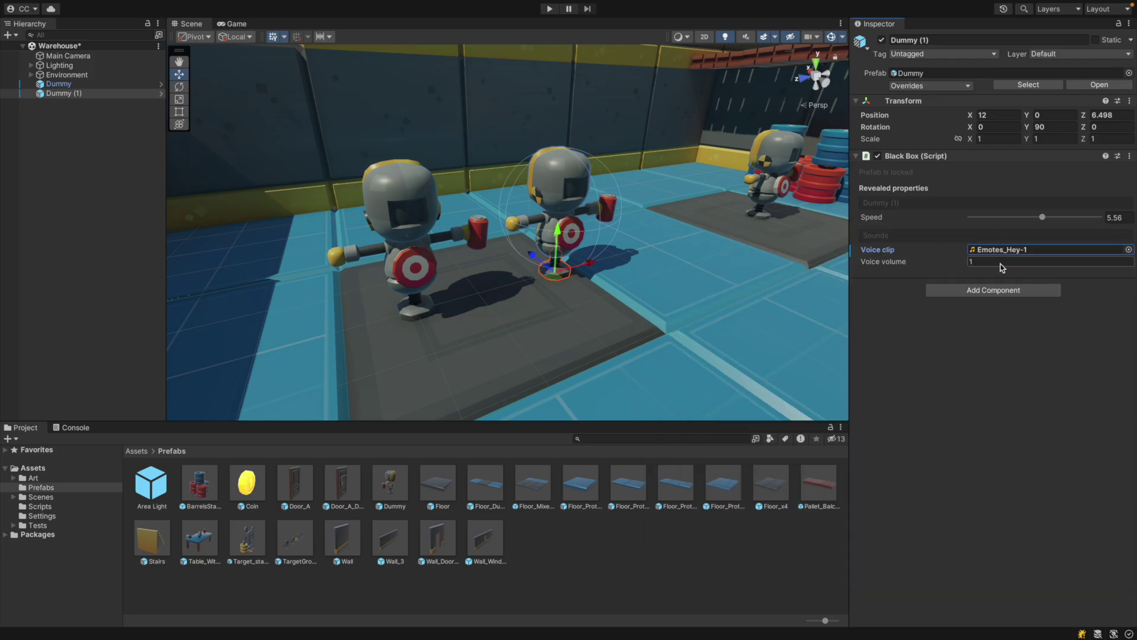
drag(920, 264, 904, 263)
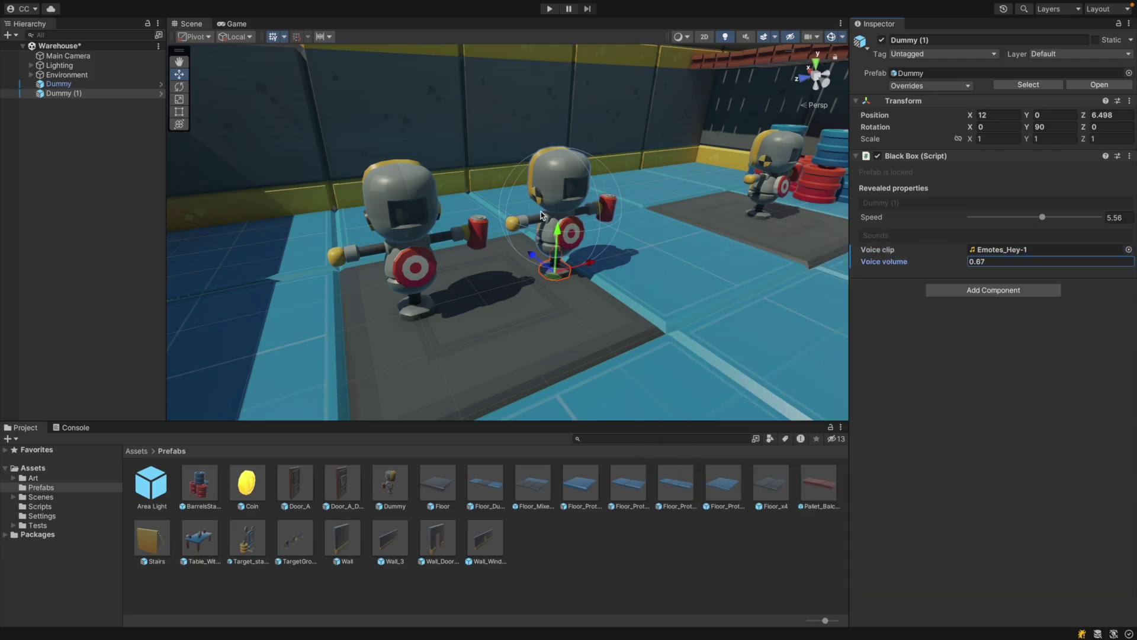
Step: Switch between the first Dummy and Dummy (1) to compare their overridden values
click(403, 204)
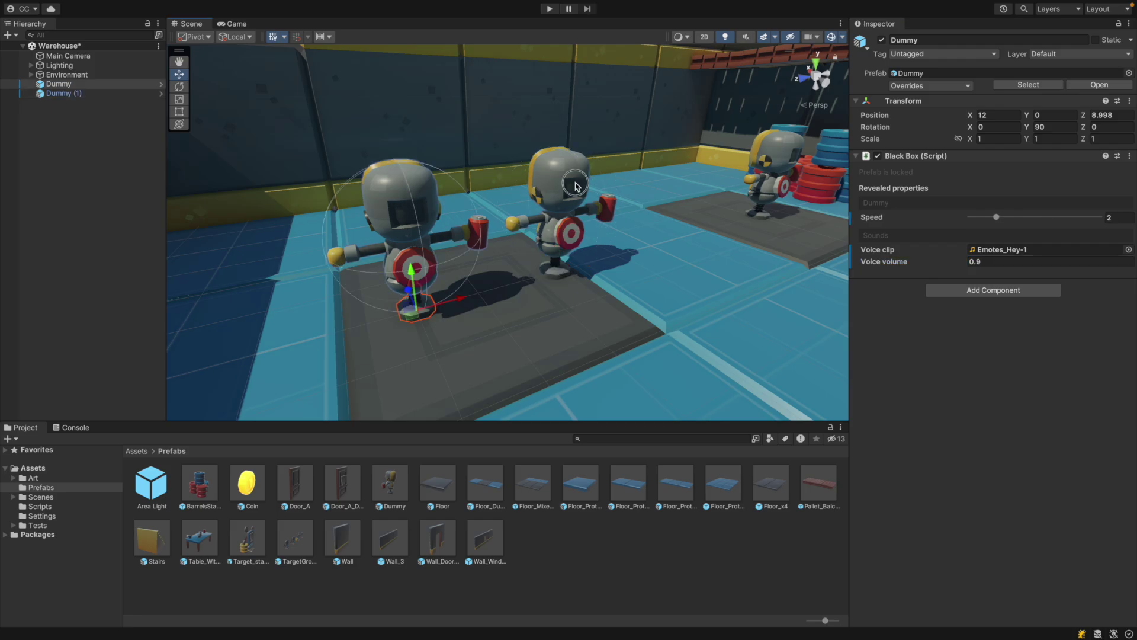
click(564, 188)
click(422, 197)
click(84, 94)
click(89, 84)
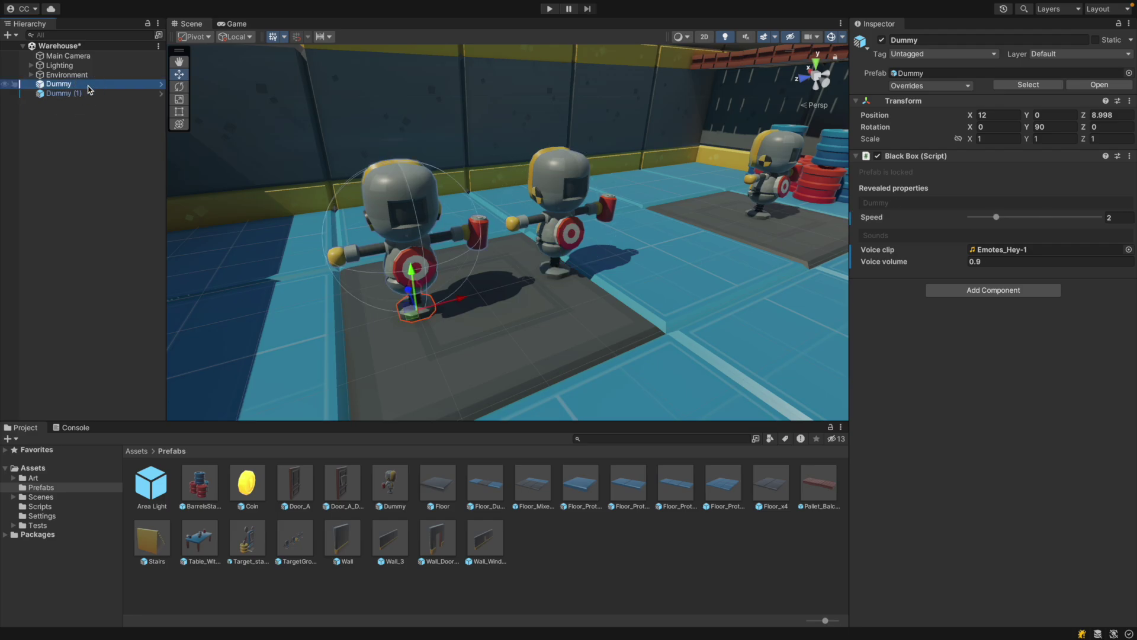
click(83, 93)
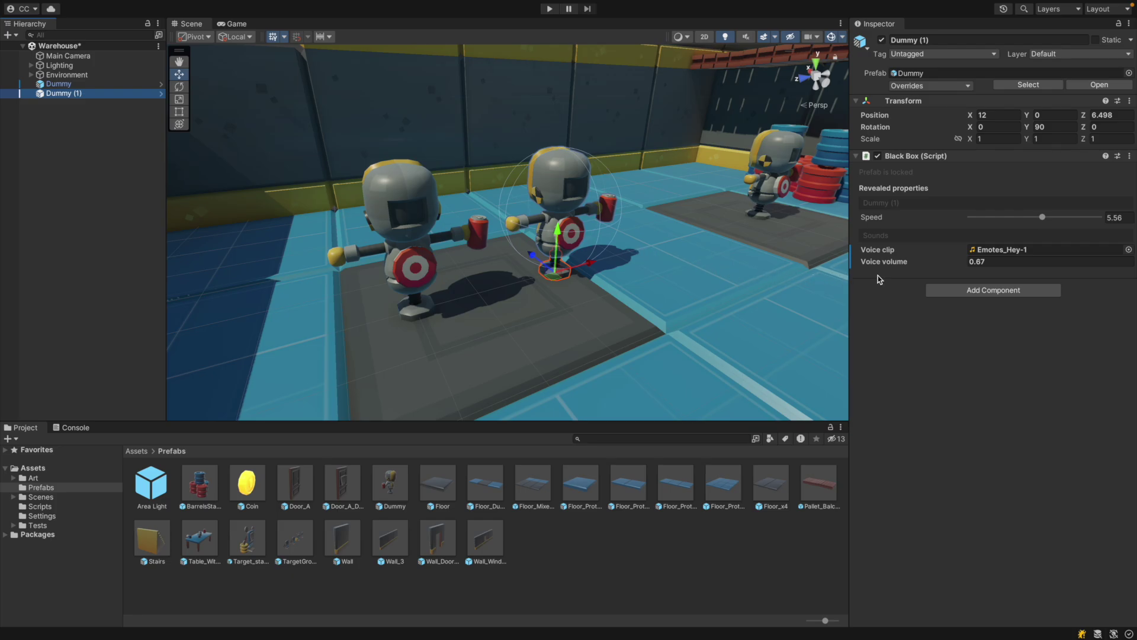
click(62, 214)
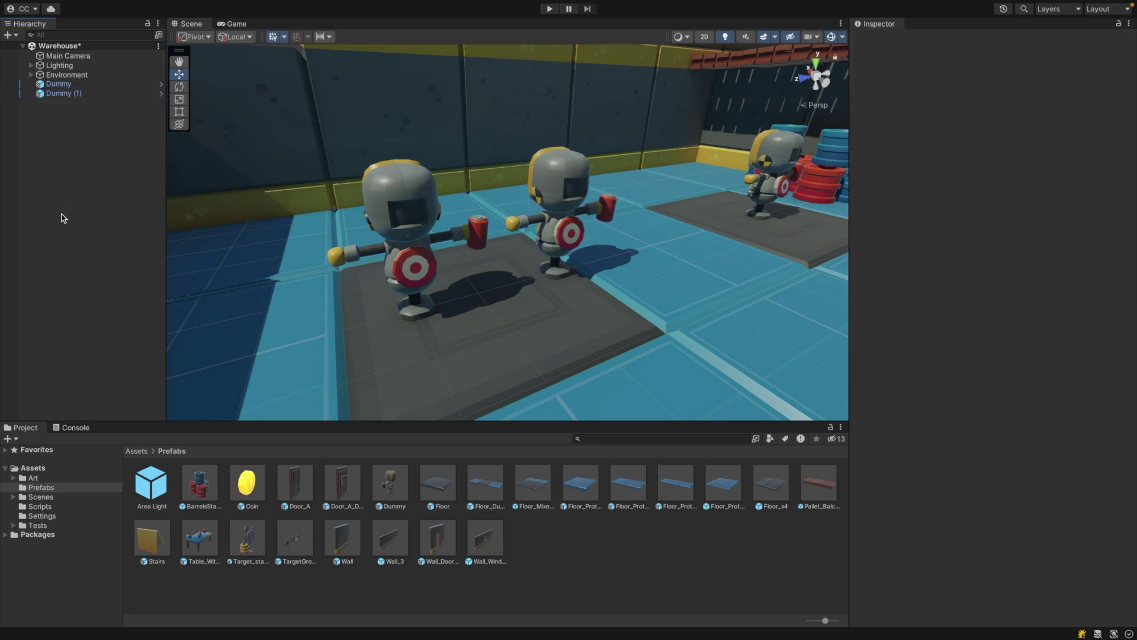
click(70, 84)
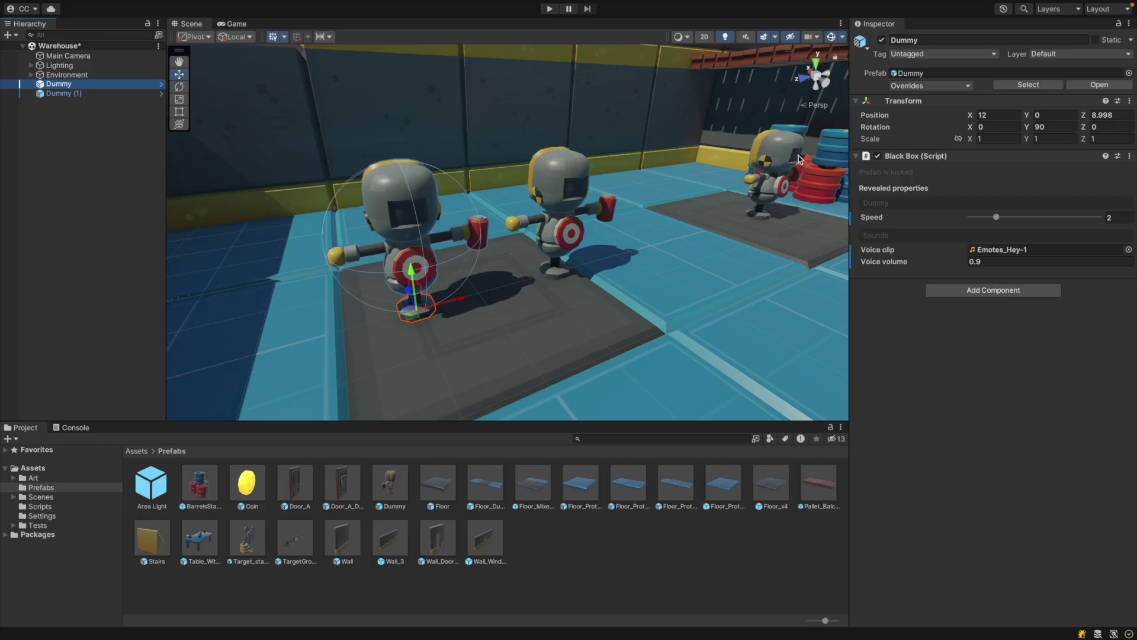
click(161, 84)
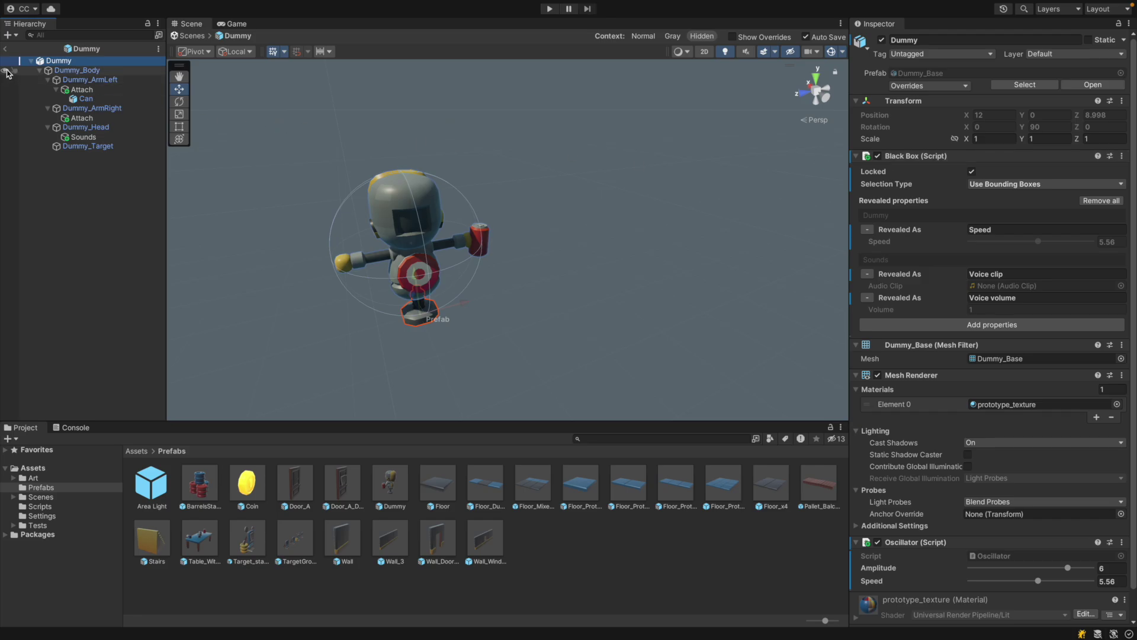
Step: Toggle in and out of Dummy prefab mode, then reselect the first Dummy instance
click(5, 50)
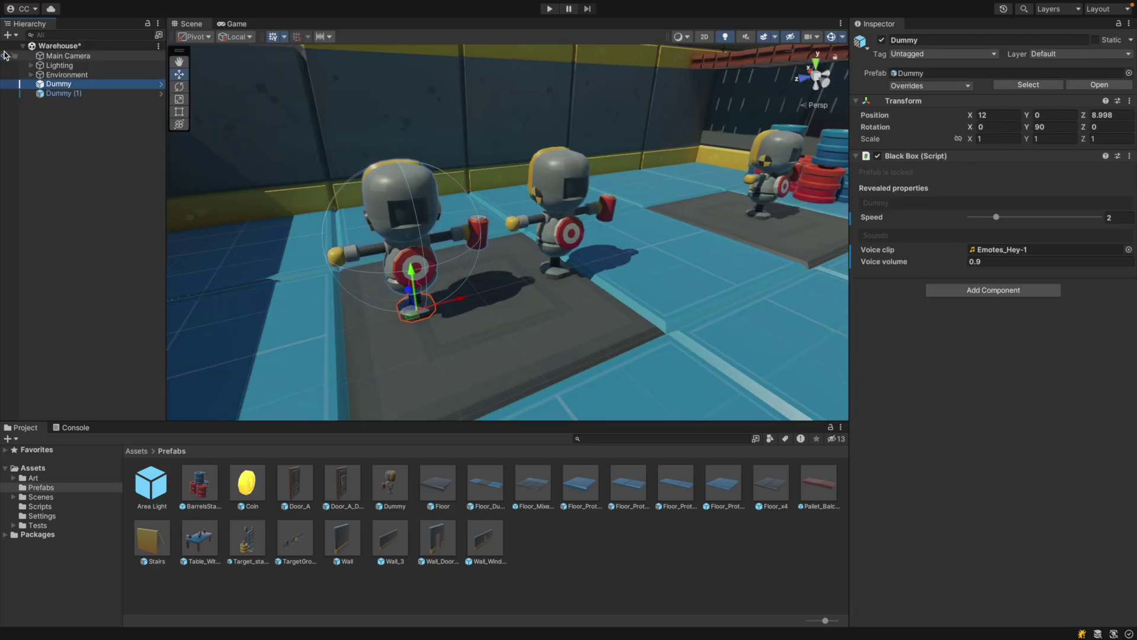
click(161, 84)
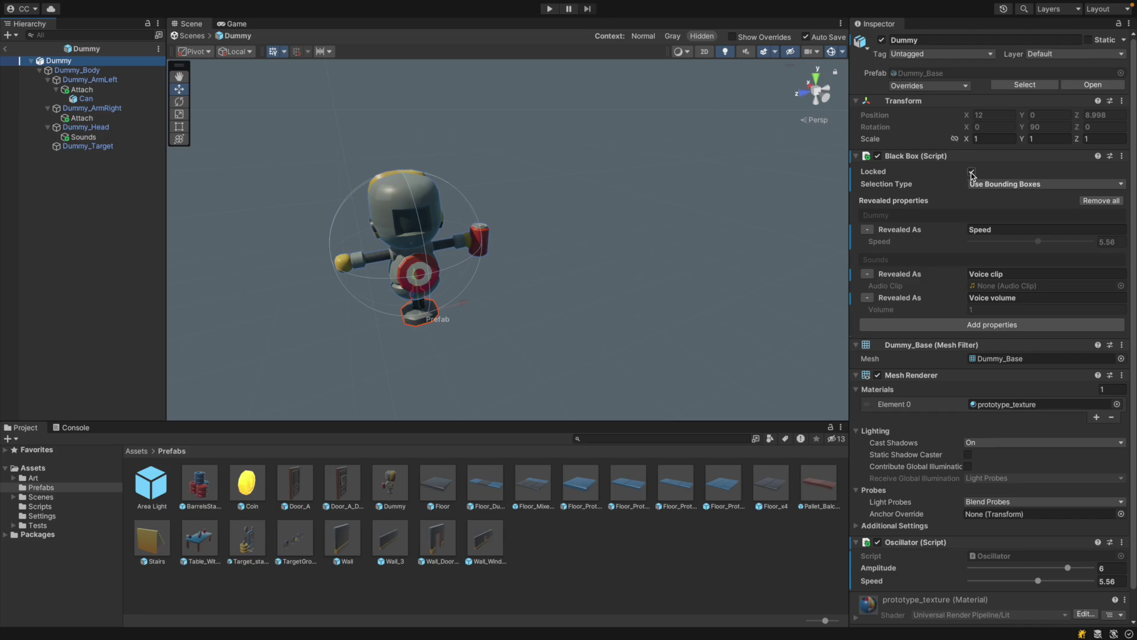
click(4, 49)
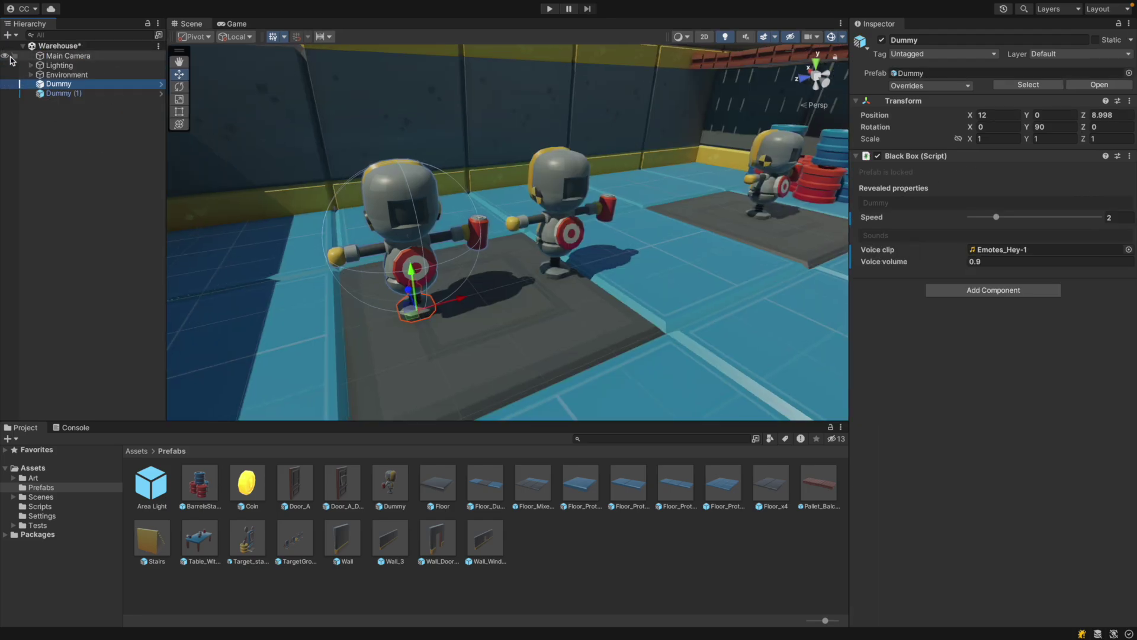
click(76, 119)
click(77, 88)
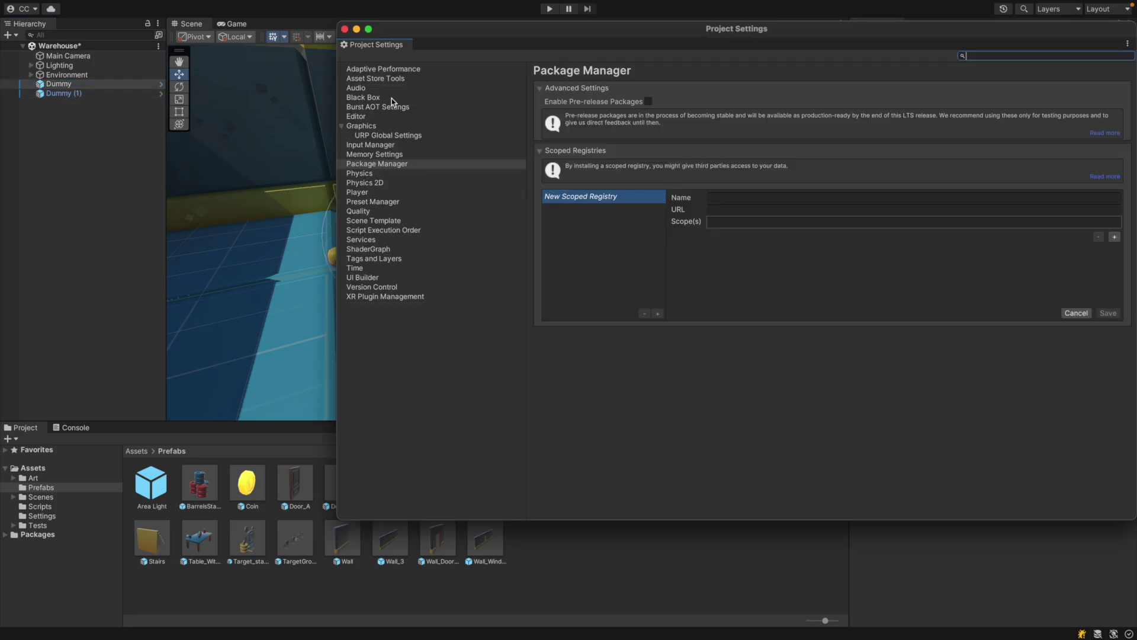
Step: Dock the Black Box project settings and check Disable locking for the whole project
click(391, 98)
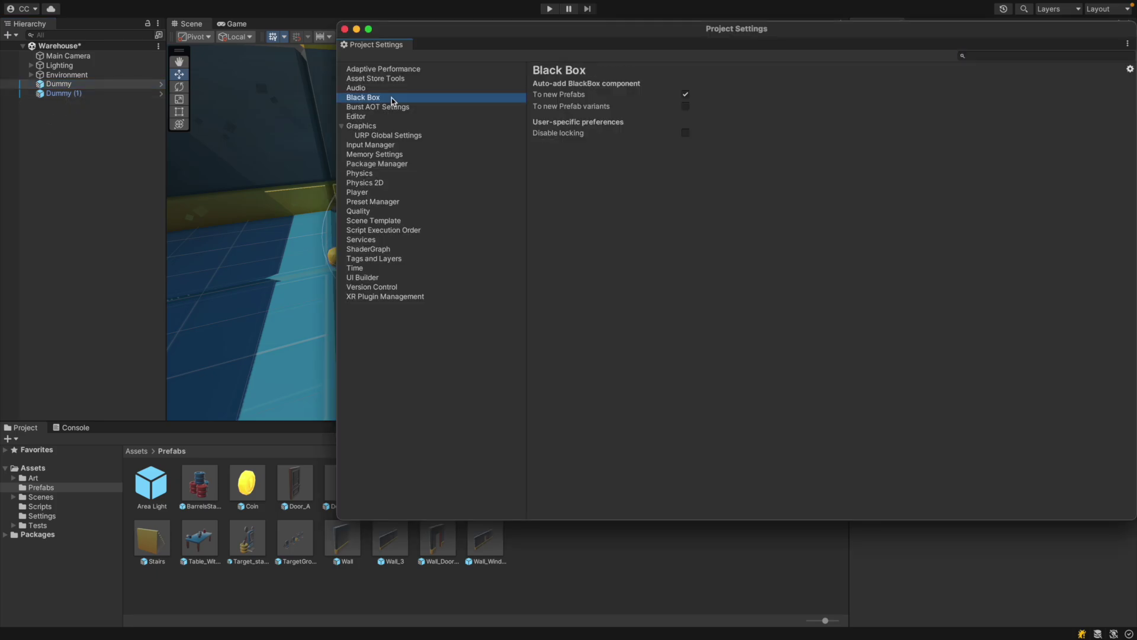
drag(407, 48, 299, 25)
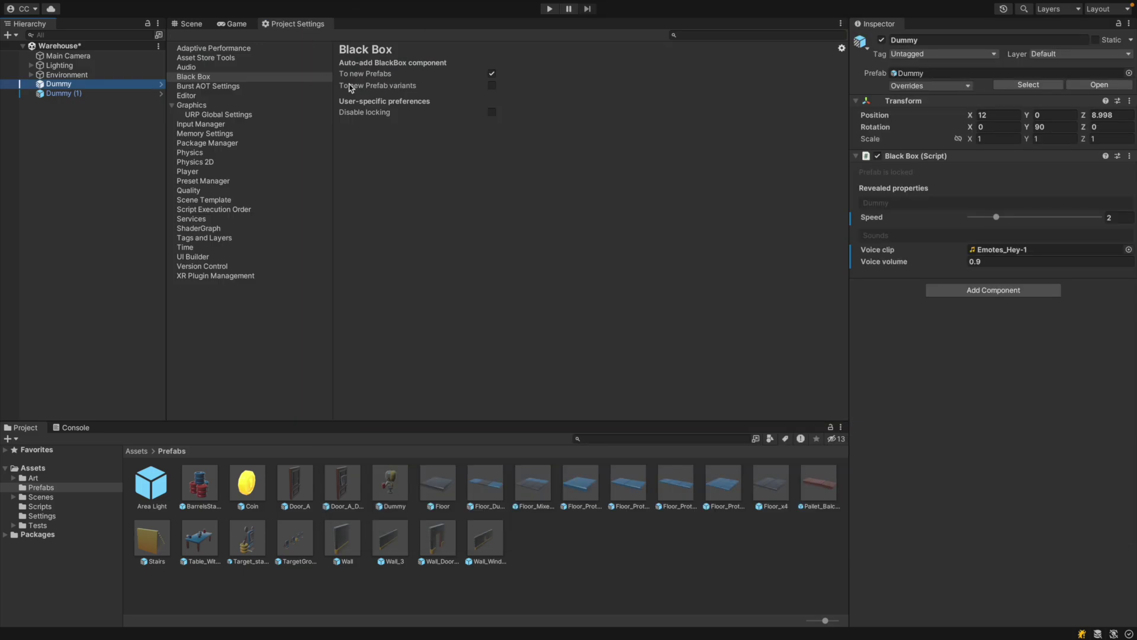
click(360, 113)
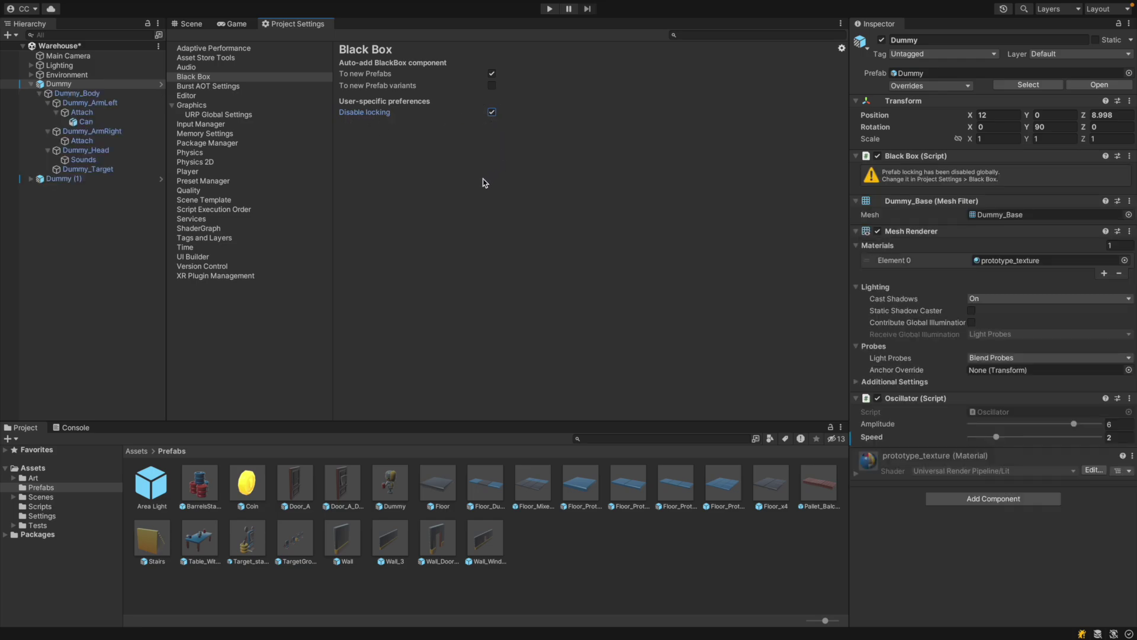
click(30, 178)
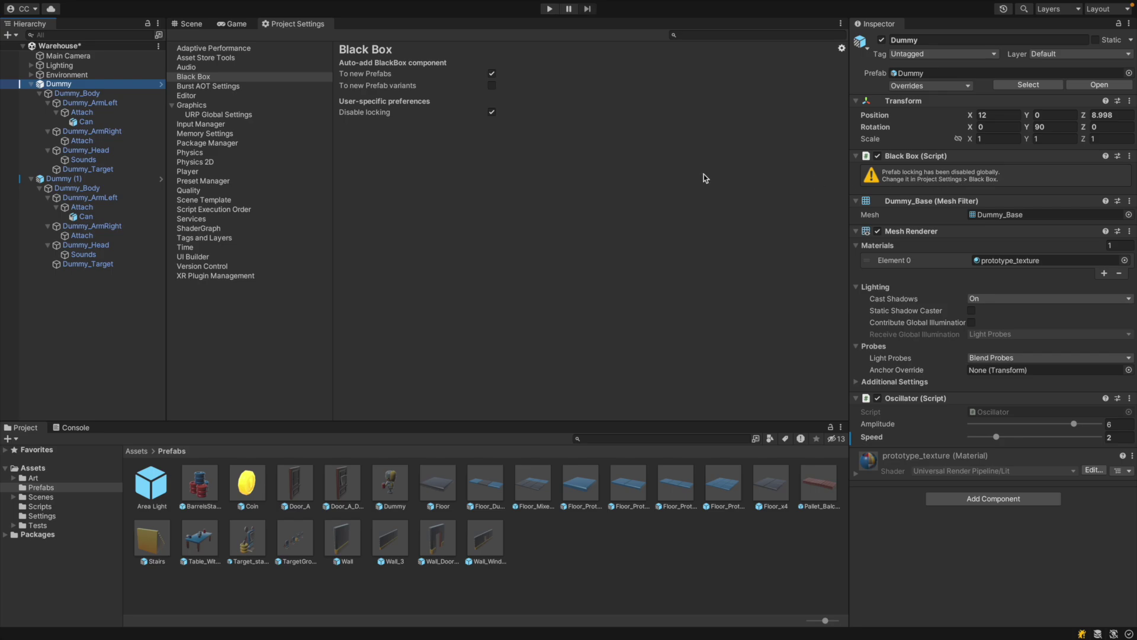
Step: Uncheck Disable locking again and review both Dummy instances back in the Warehouse scene
click(161, 83)
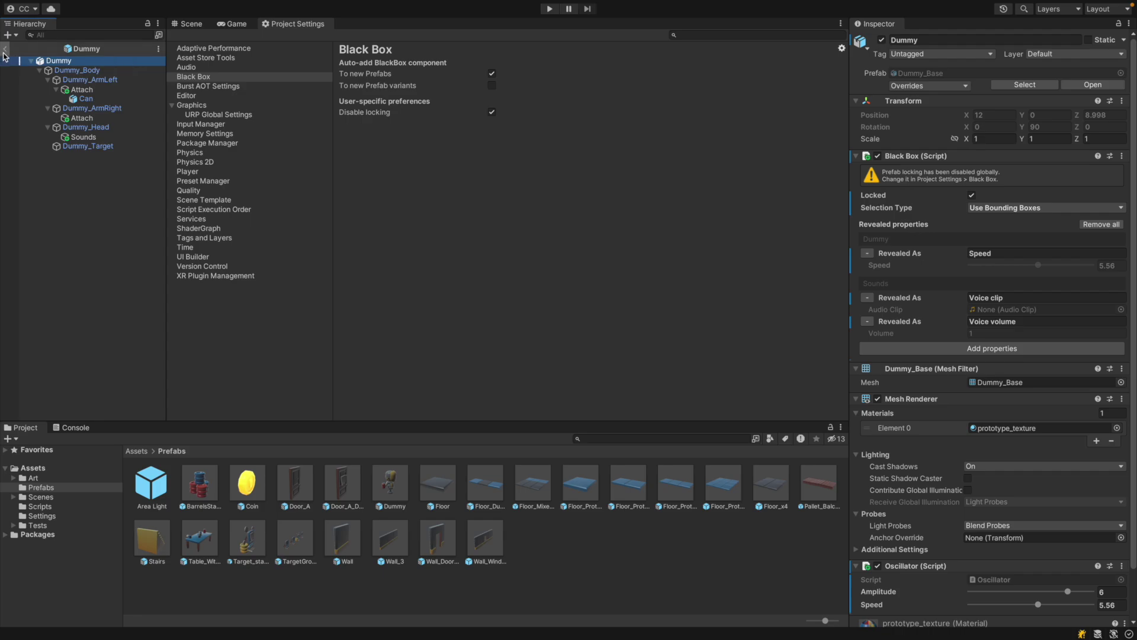
click(492, 112)
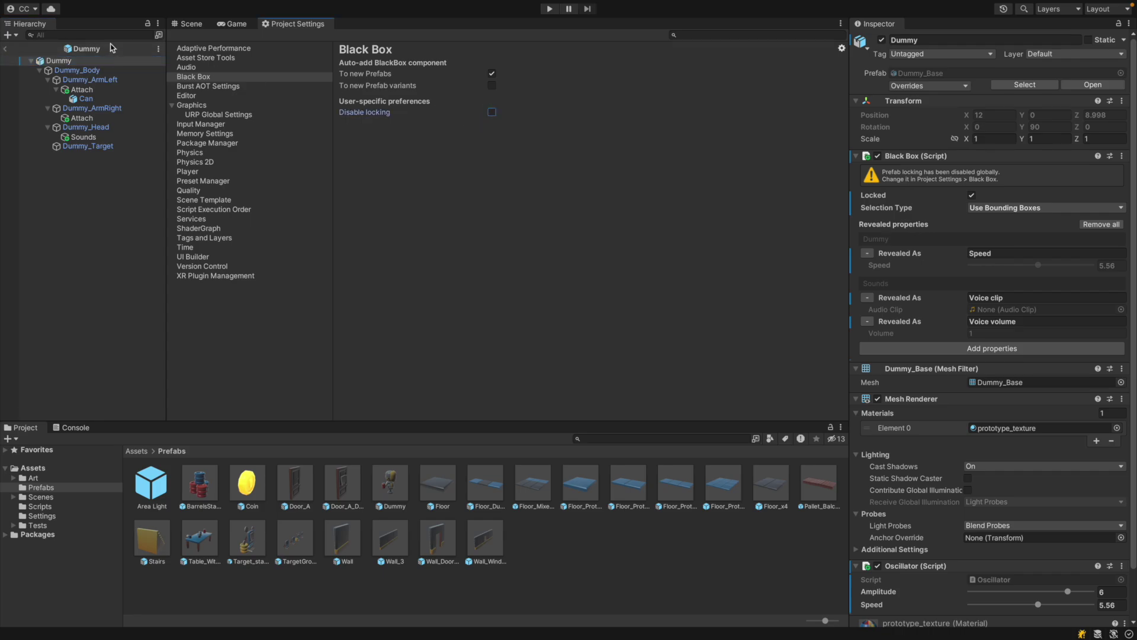
click(3, 50)
click(69, 121)
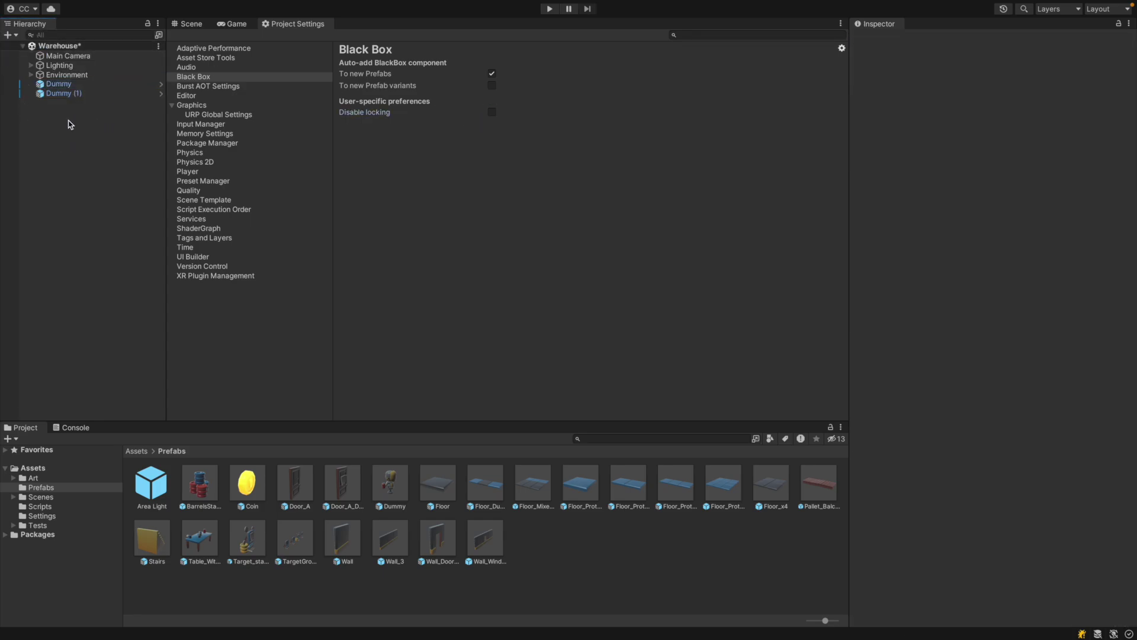
click(83, 89)
click(82, 94)
click(82, 84)
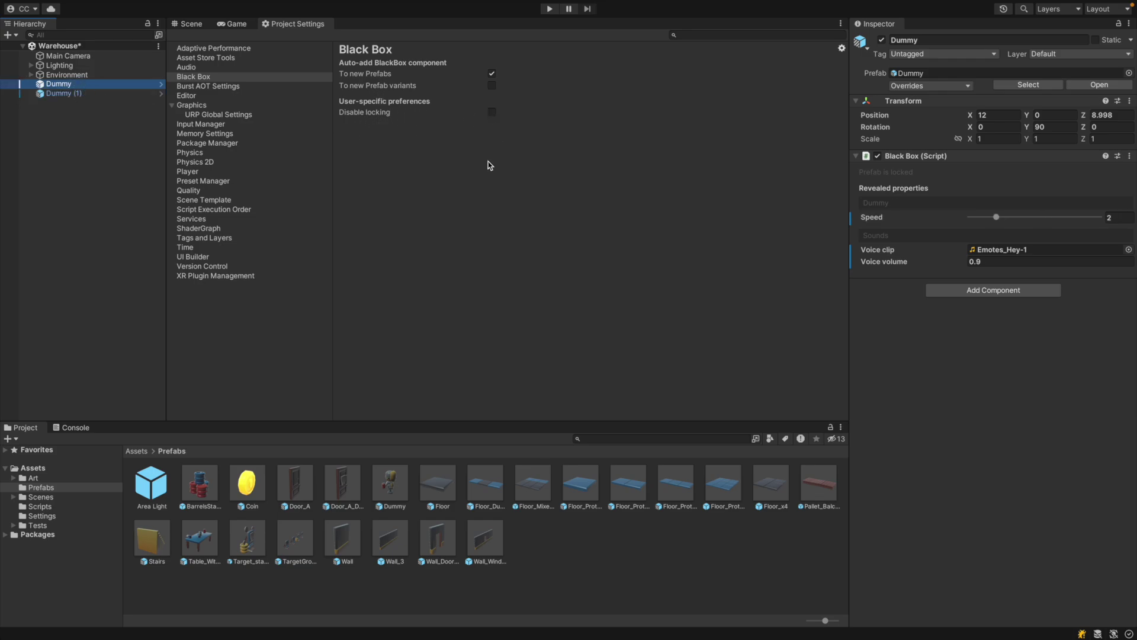
click(411, 184)
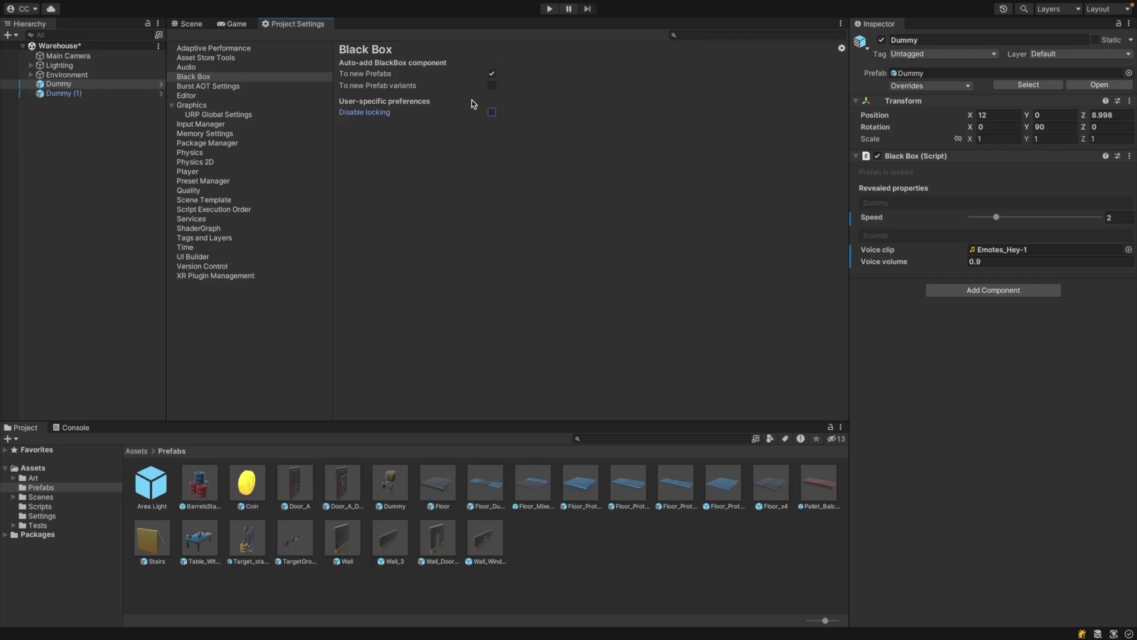
click(192, 25)
Step: Create a 3D Cube in the Hierarchy and save it as a prefab in Prefabs
click(118, 294)
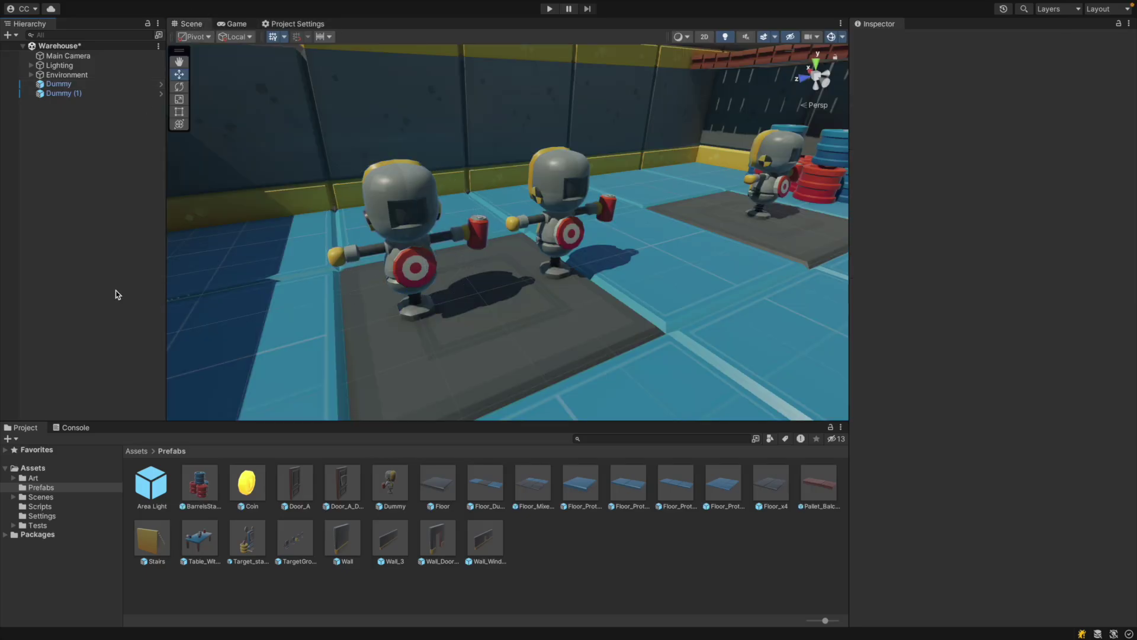
right_click(81, 213)
mouse_move(171, 408)
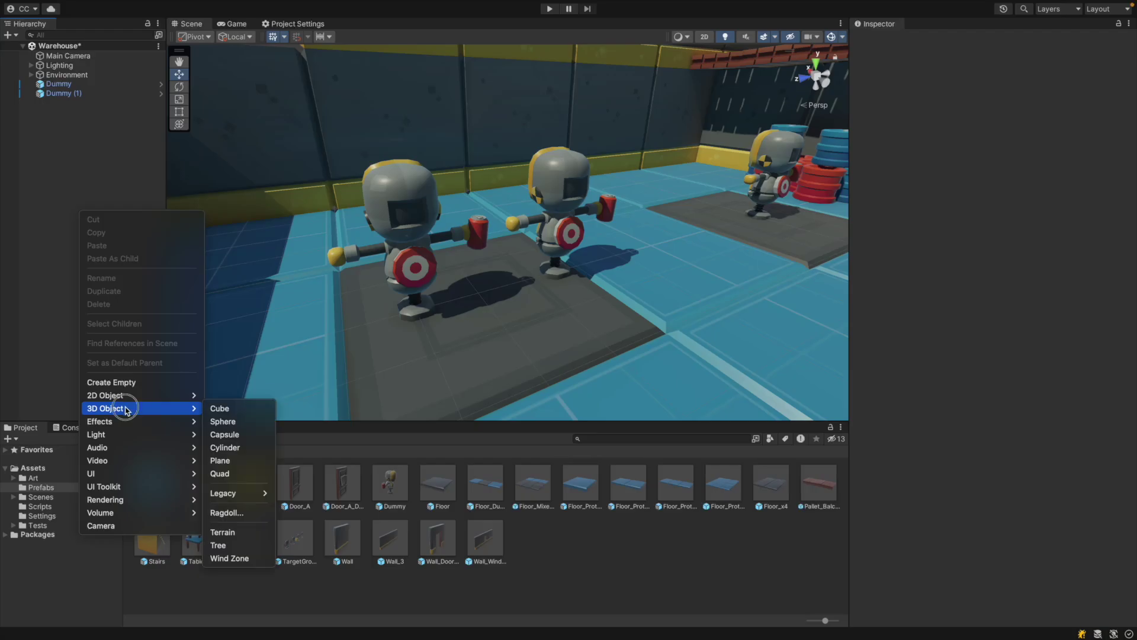
click(231, 409)
click(87, 233)
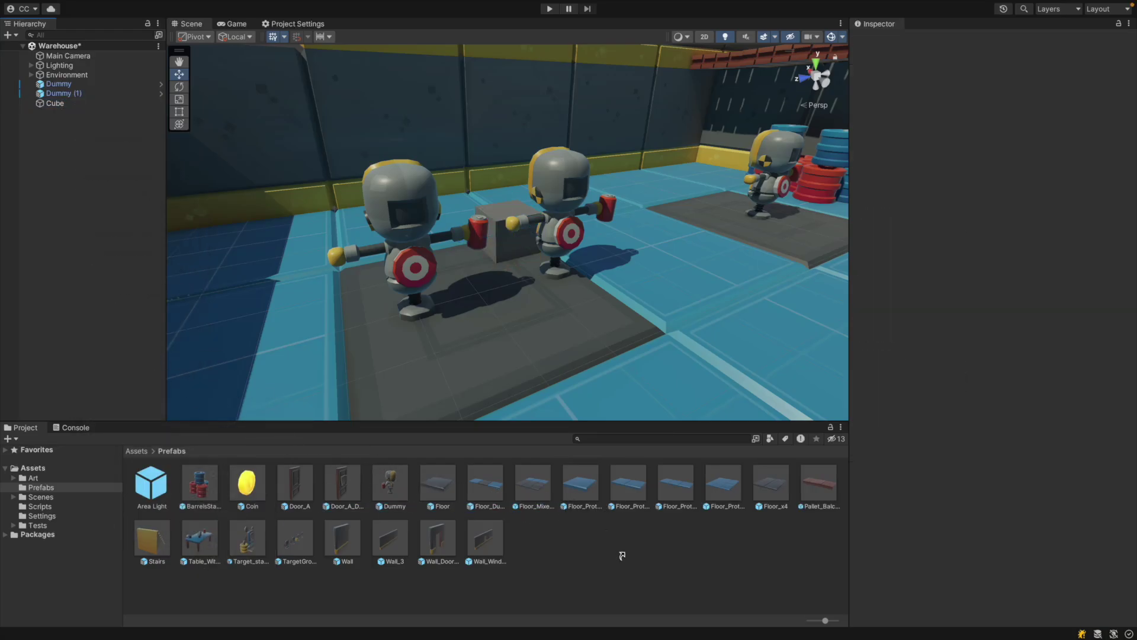
drag(621, 556, 621, 555)
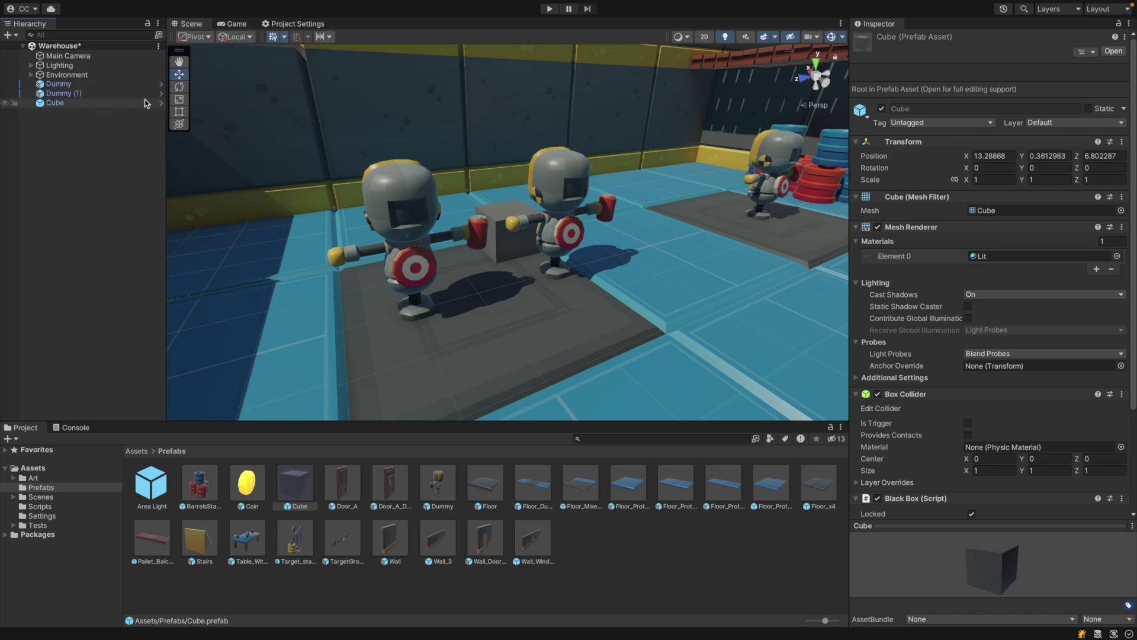
Step: Move the Cube prefab's auto-added Black Box component up directly under Transform
click(159, 104)
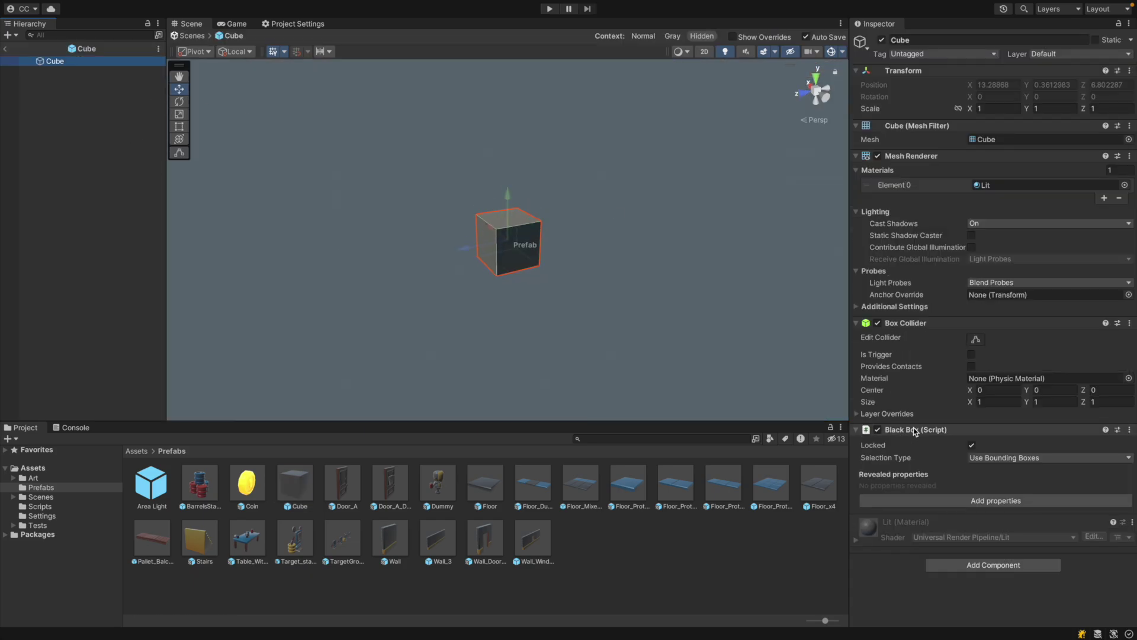
drag(914, 434, 938, 120)
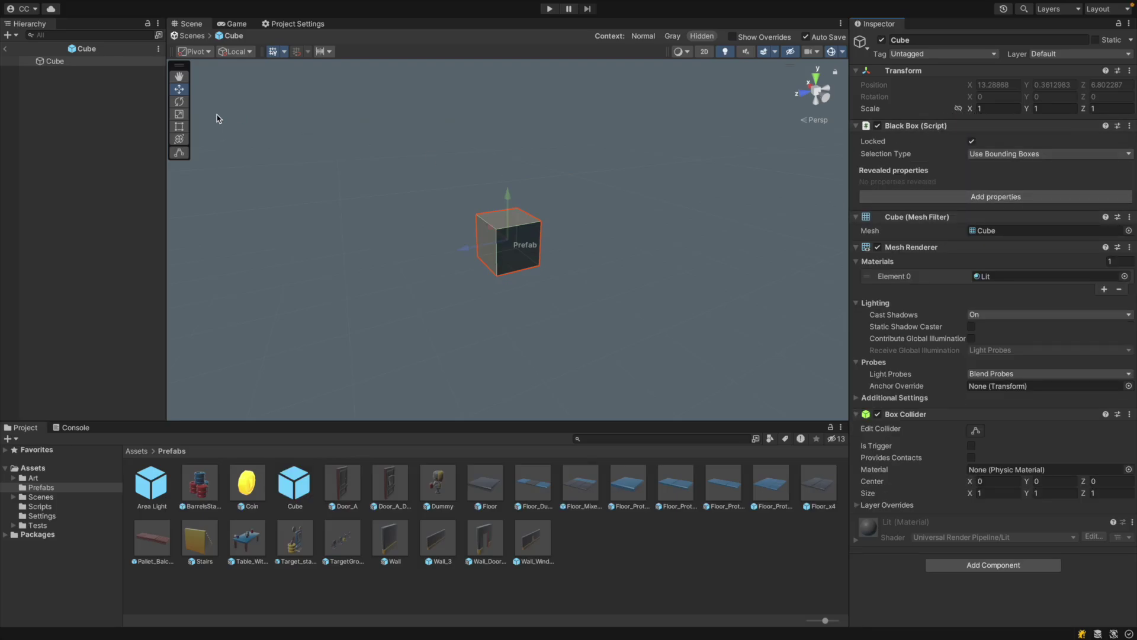
click(5, 50)
click(62, 105)
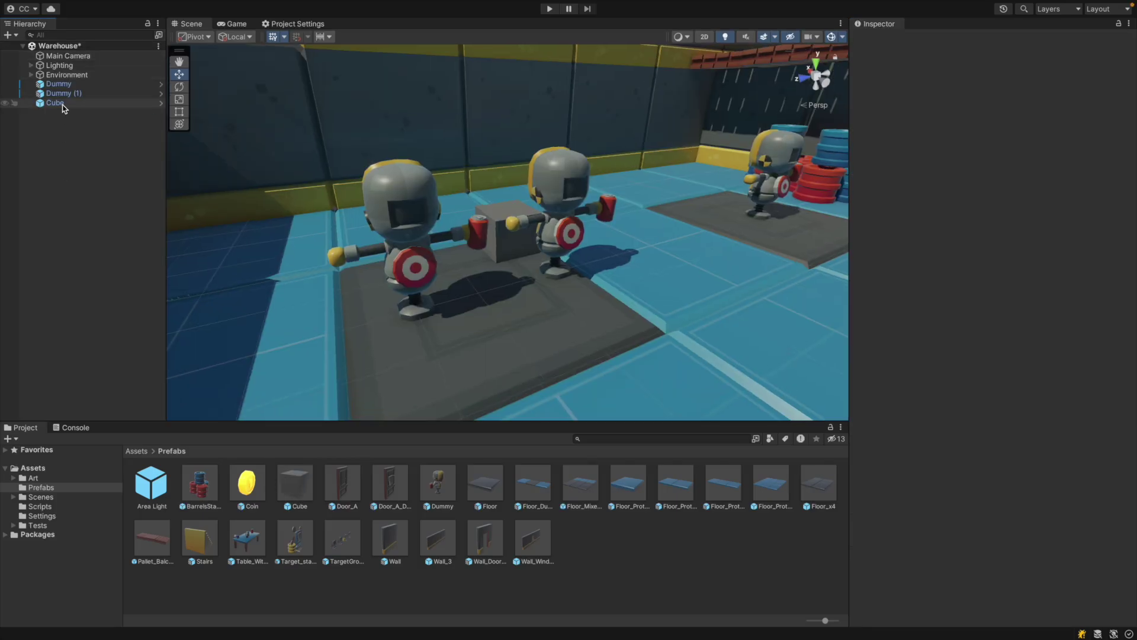
click(161, 103)
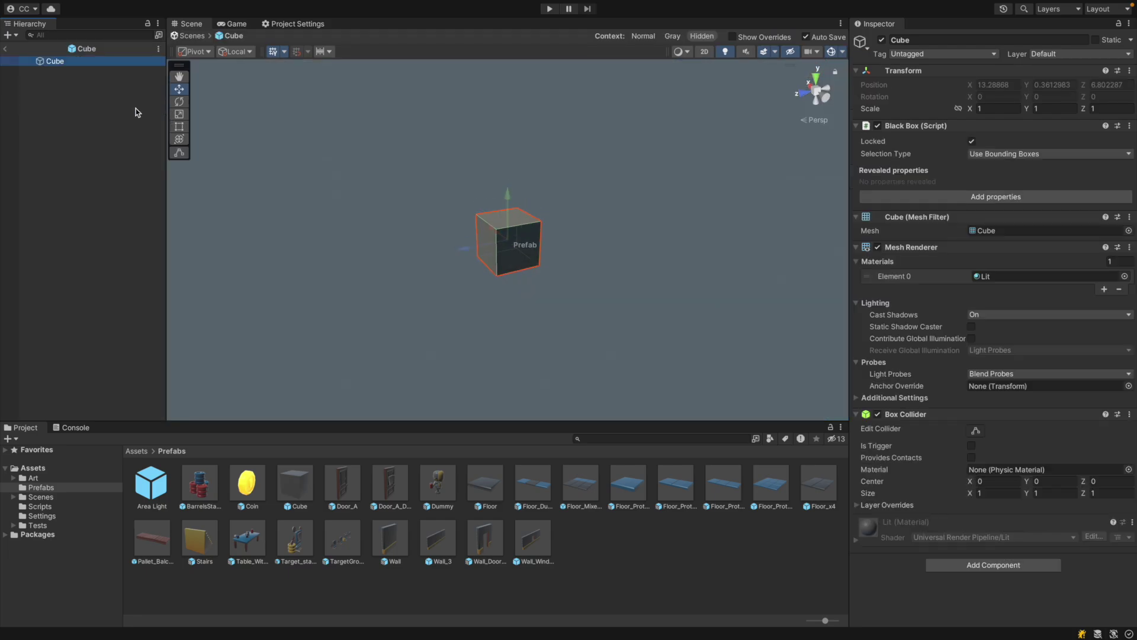
right_click(58, 62)
Step: Add a Sphere child to the Cube prefab and duplicate it into four Spheres
mouse_move(135, 268)
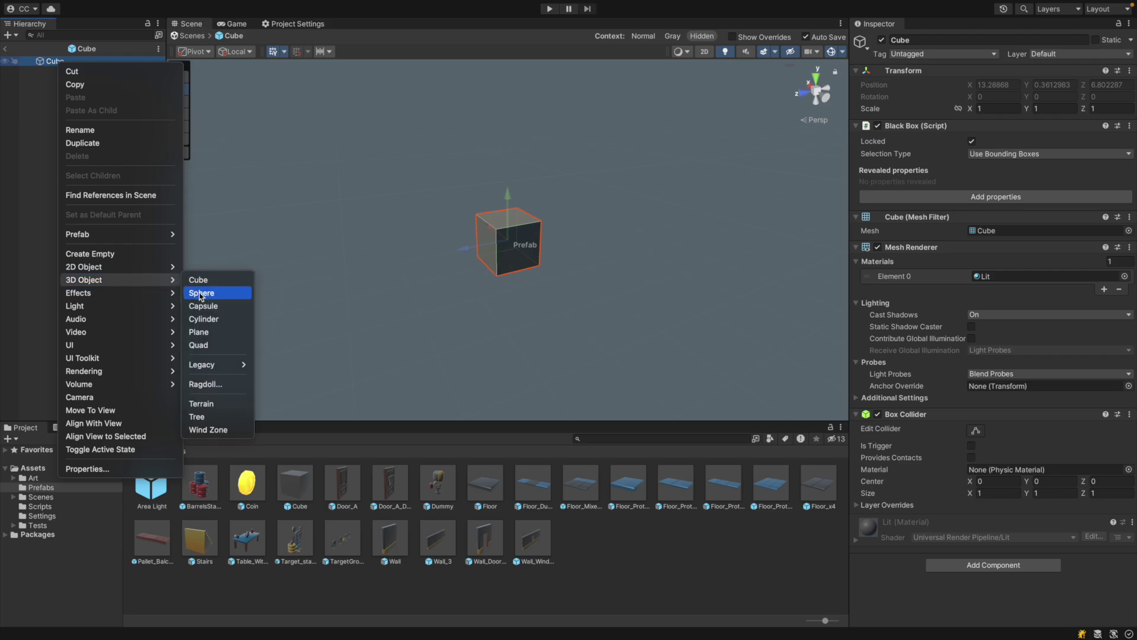
click(201, 293)
click(75, 87)
click(76, 71)
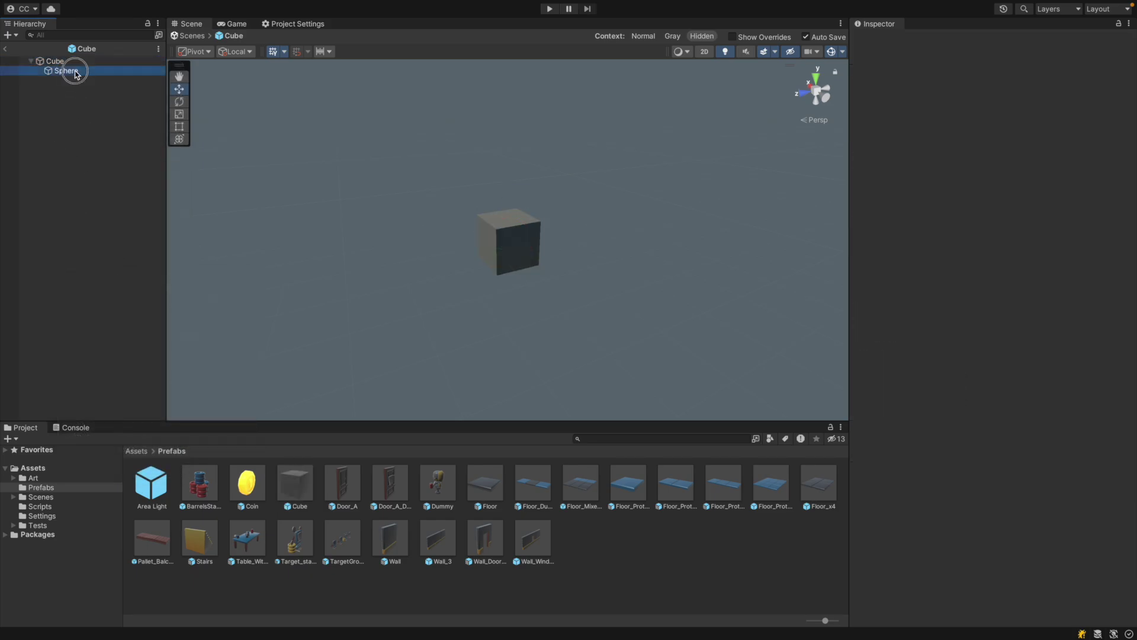
key(ctrl+d)
key(ctrl+d)
key(ctrl+d)
click(83, 178)
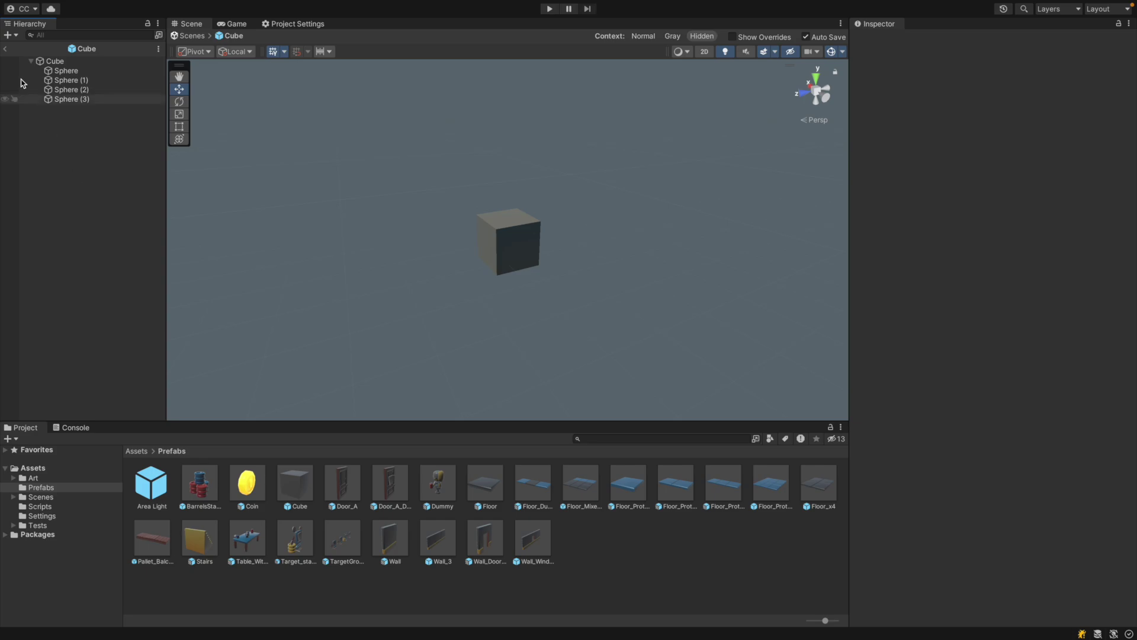
Step: Move the placed Cube instance across the floor toward the lower right
click(4, 49)
click(50, 180)
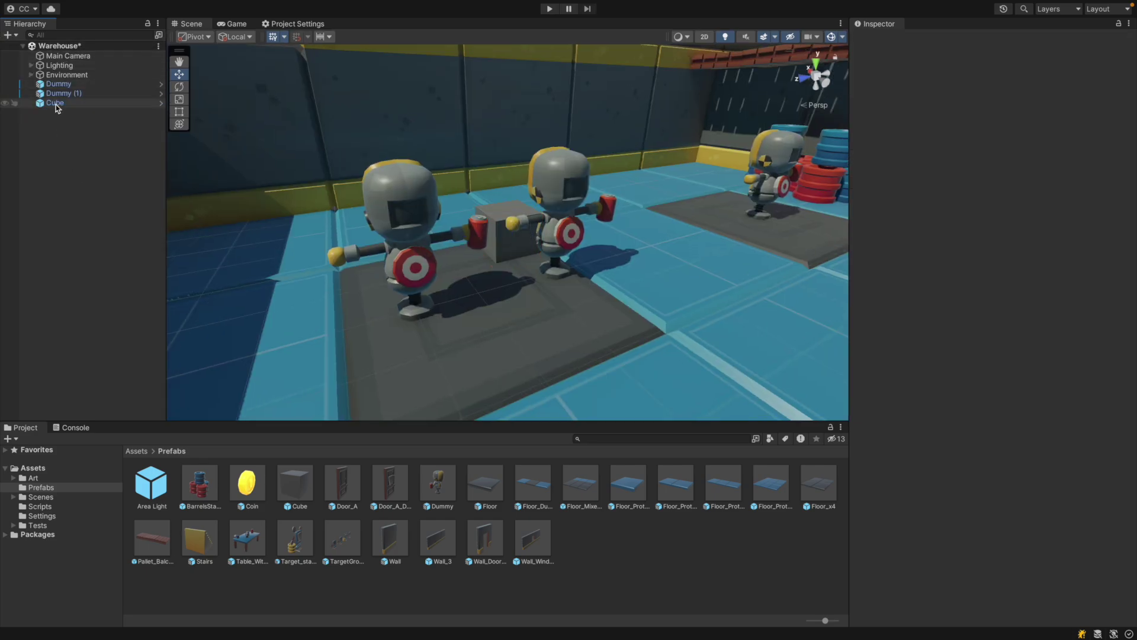
click(56, 102)
drag(506, 240, 673, 323)
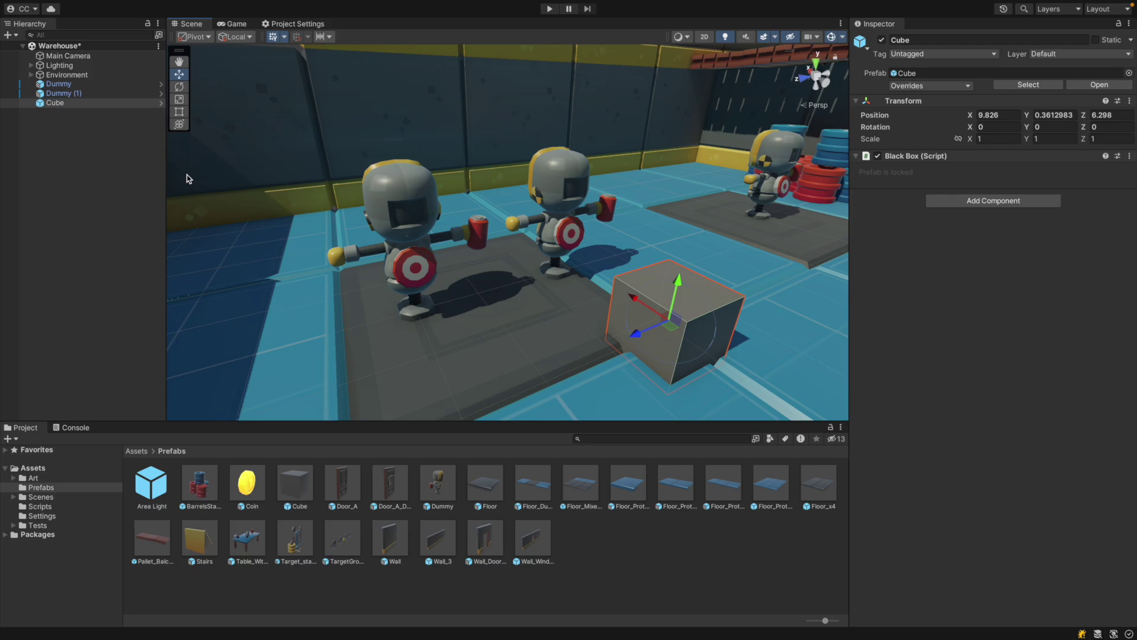
Step: Remove the Black Box component from the Cube prefab
click(160, 103)
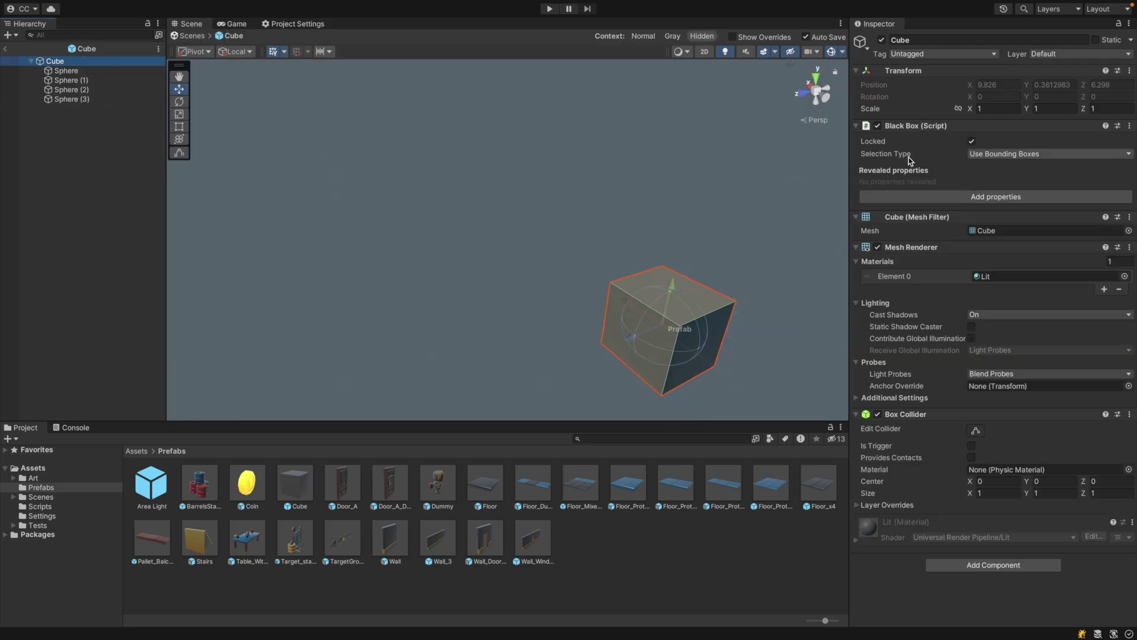
right_click(935, 127)
click(972, 159)
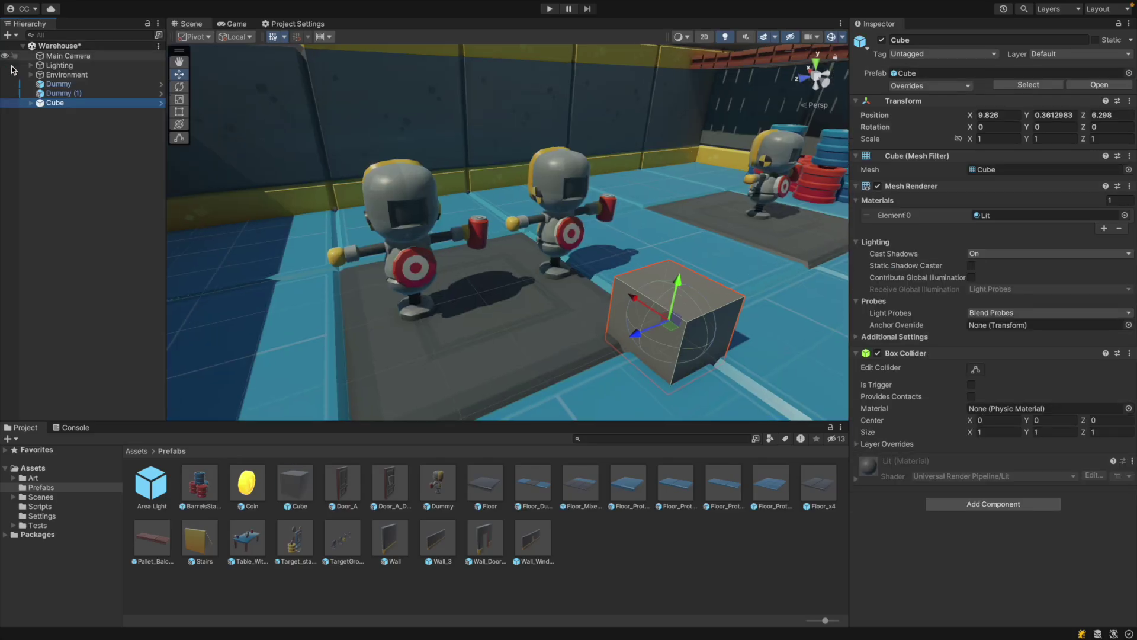
Step: Check To new Prefabs in the Black Box project settings to keep auto-adding on
click(5, 49)
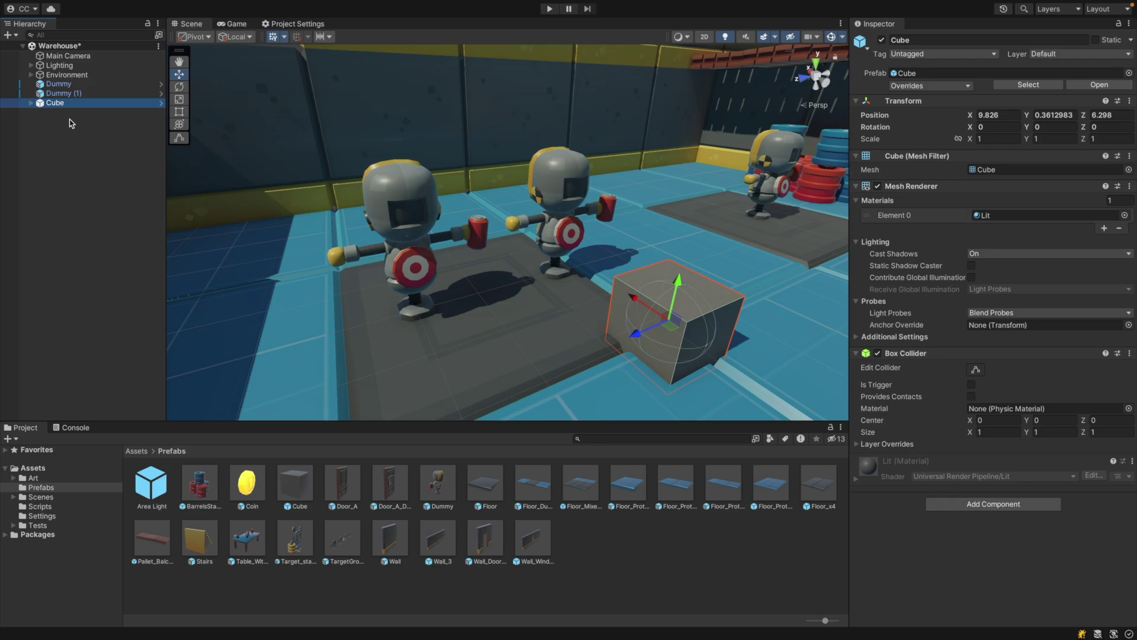
click(31, 103)
click(285, 24)
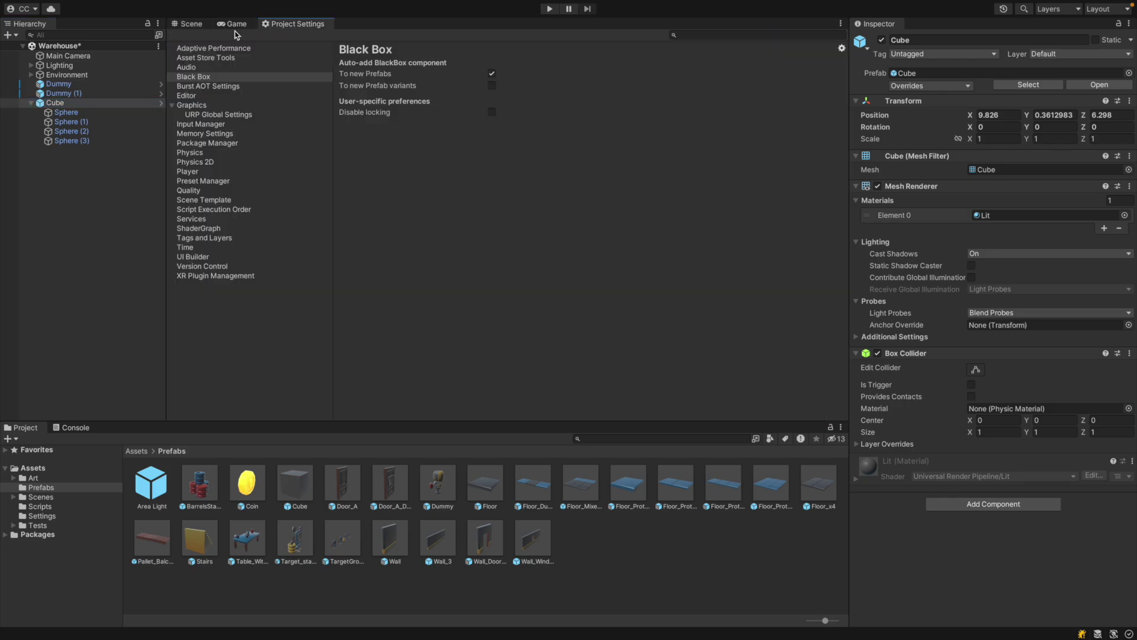
click(492, 74)
Step: Delete the Cube and its four Spheres from the Warehouse scene
click(36, 223)
click(56, 104)
key(Delete)
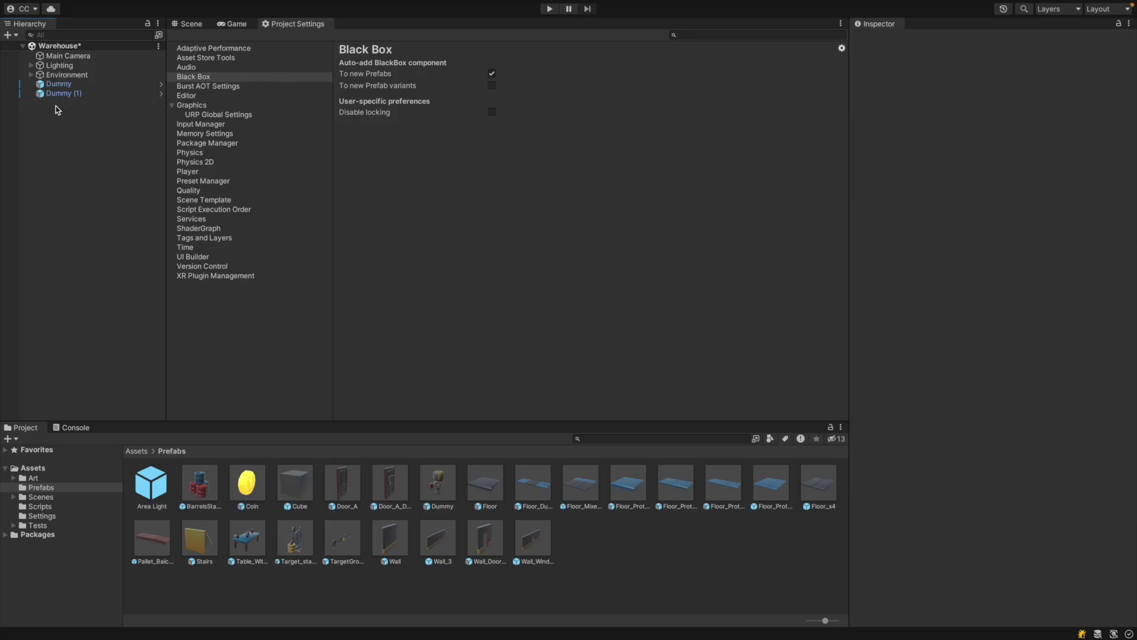
click(191, 24)
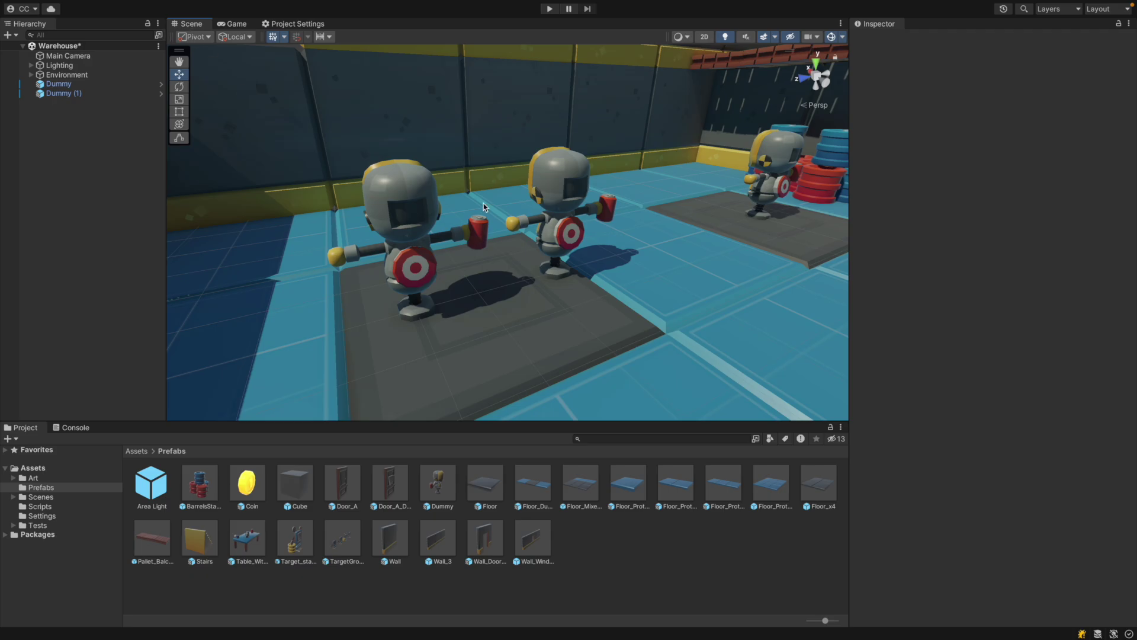
Step: Start Play mode to watch both Dummy instances animate
click(552, 10)
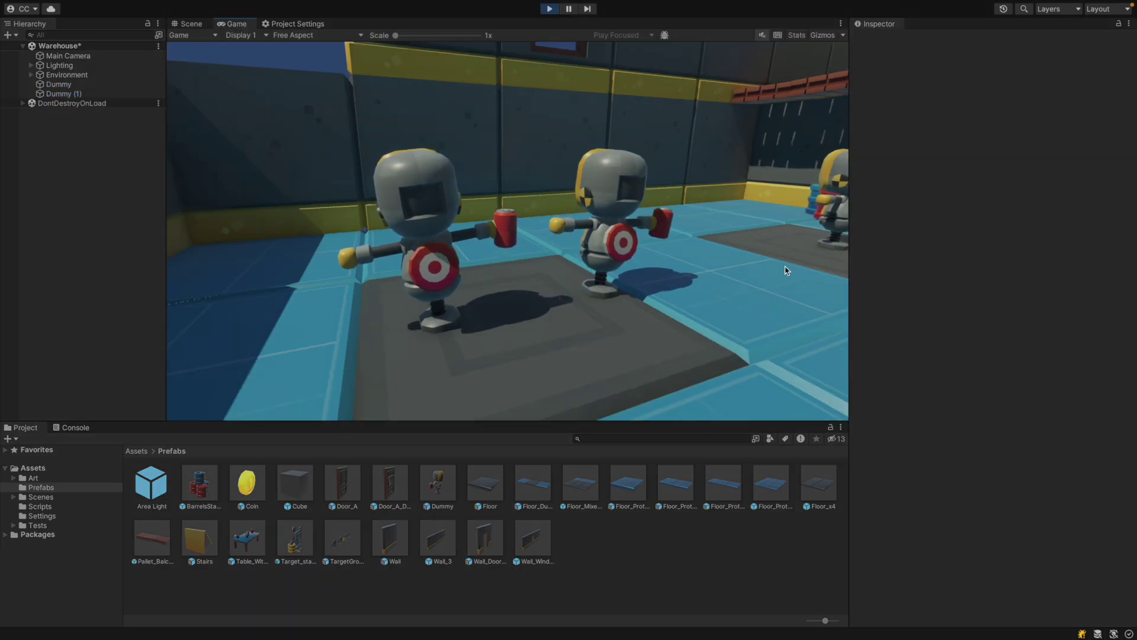